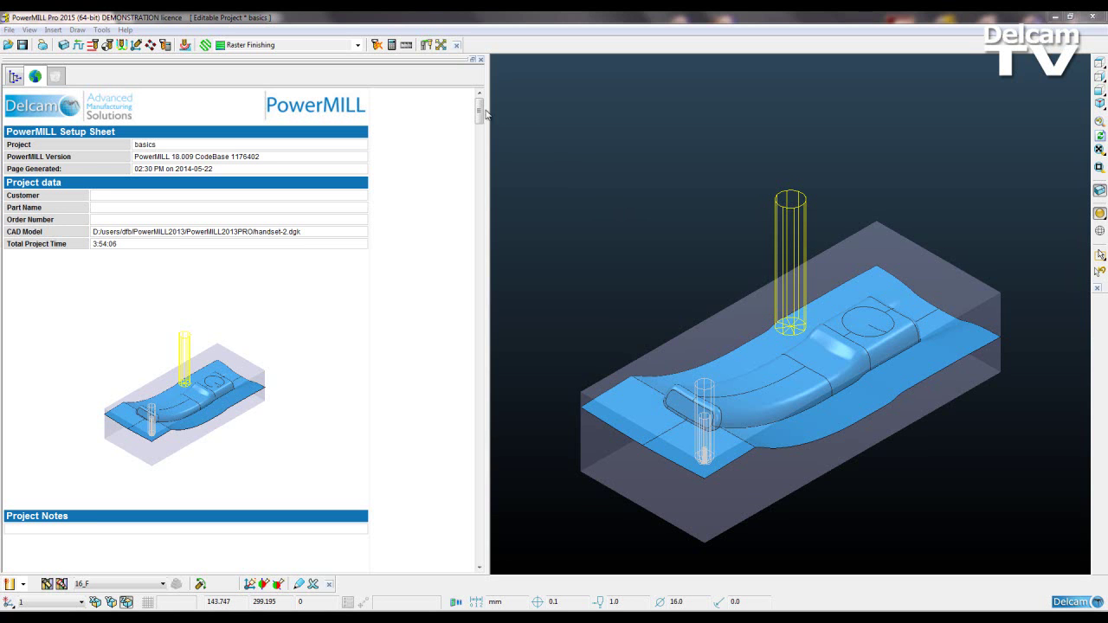
- Copy the setup-sheets folder from C:\Program Files\Delcam\PowerMILL 18.0.09.1176402\file
{"action": "mouse_move", "coordinate": [480, 111]}
{"action": "left_mouse_down"}
{"action": "mouse_move", "coordinate": [480, 156]}
{"action": "mouse_move", "coordinate": [477, 104]}
{"action": "left_mouse_up"}
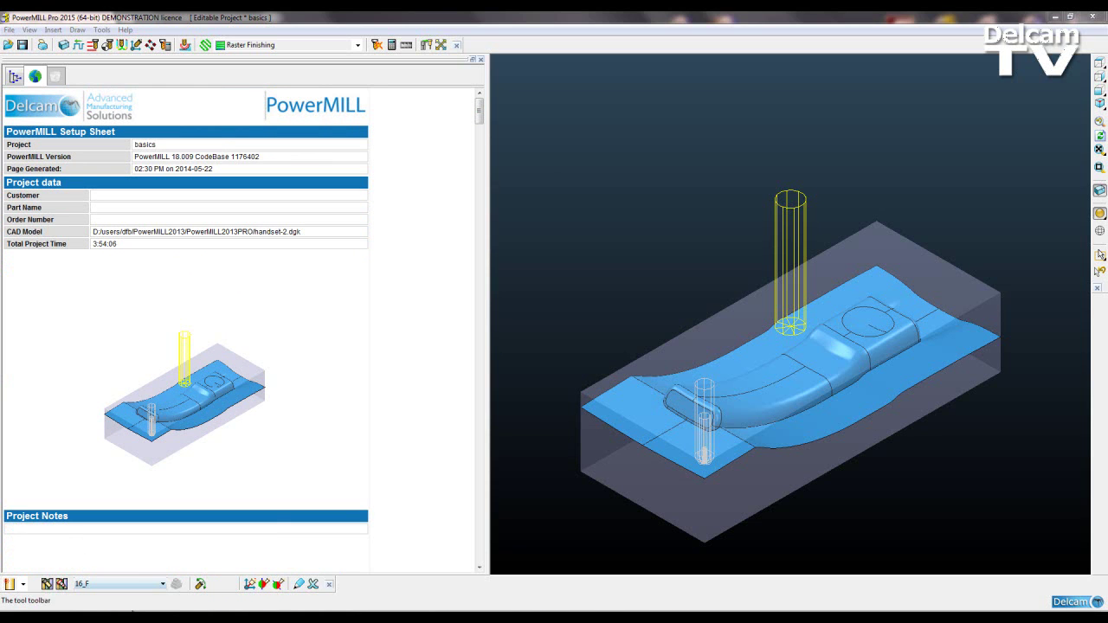
{"action": "mouse_move", "coordinate": [127, 606]}
{"action": "left_click", "coordinate": [192, 569]}
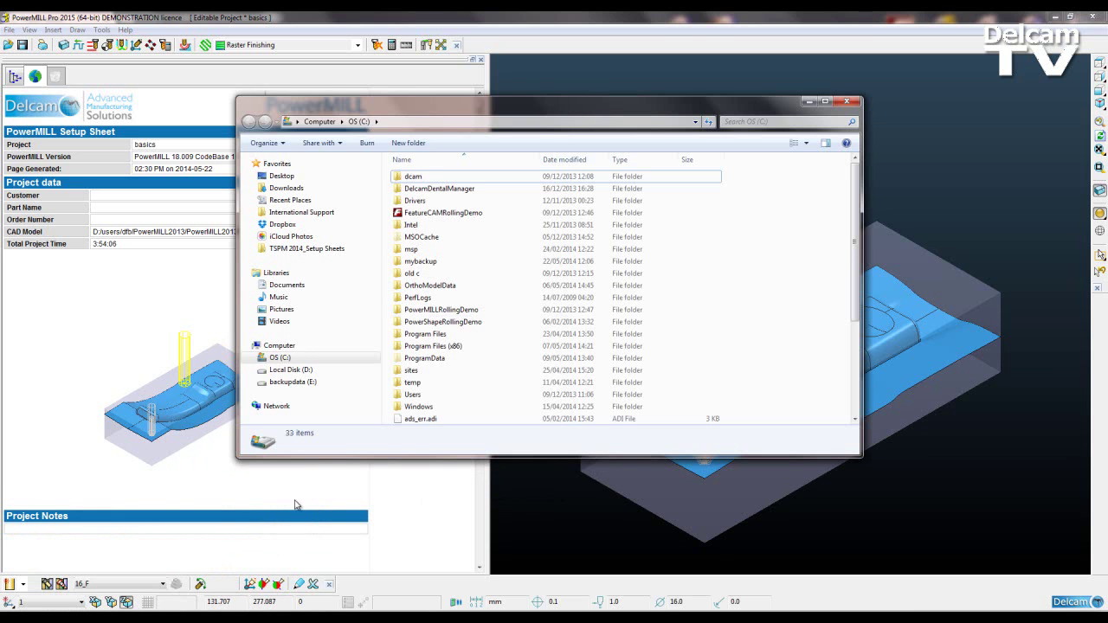
{"action": "double_click", "coordinate": [425, 334]}
{"action": "double_click", "coordinate": [416, 260]}
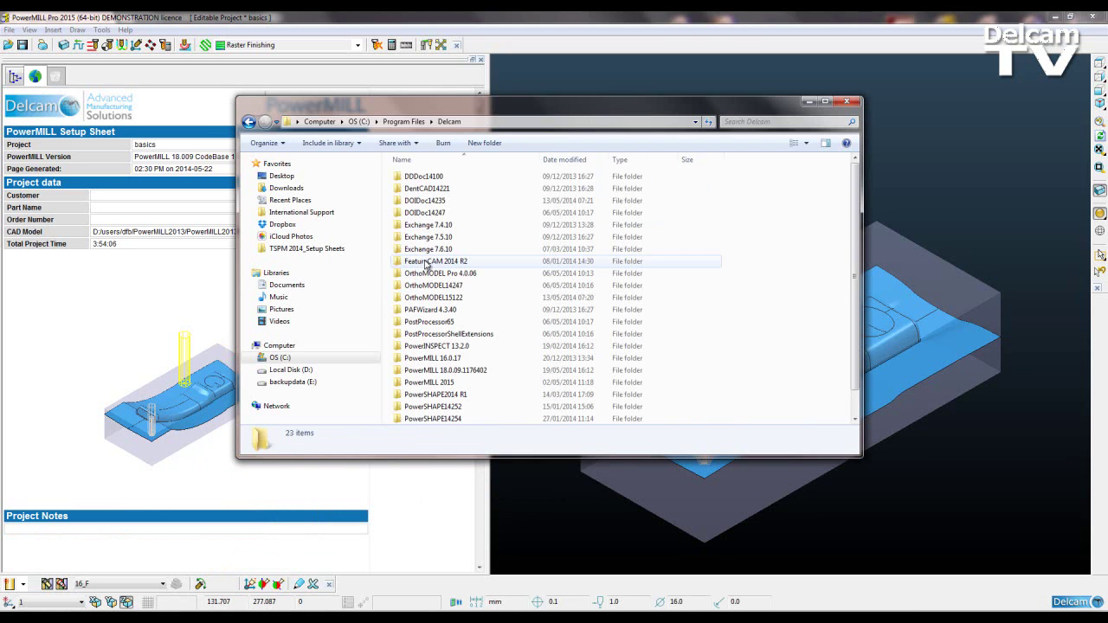
{"action": "double_click", "coordinate": [457, 370]}
{"action": "double_click", "coordinate": [413, 178]}
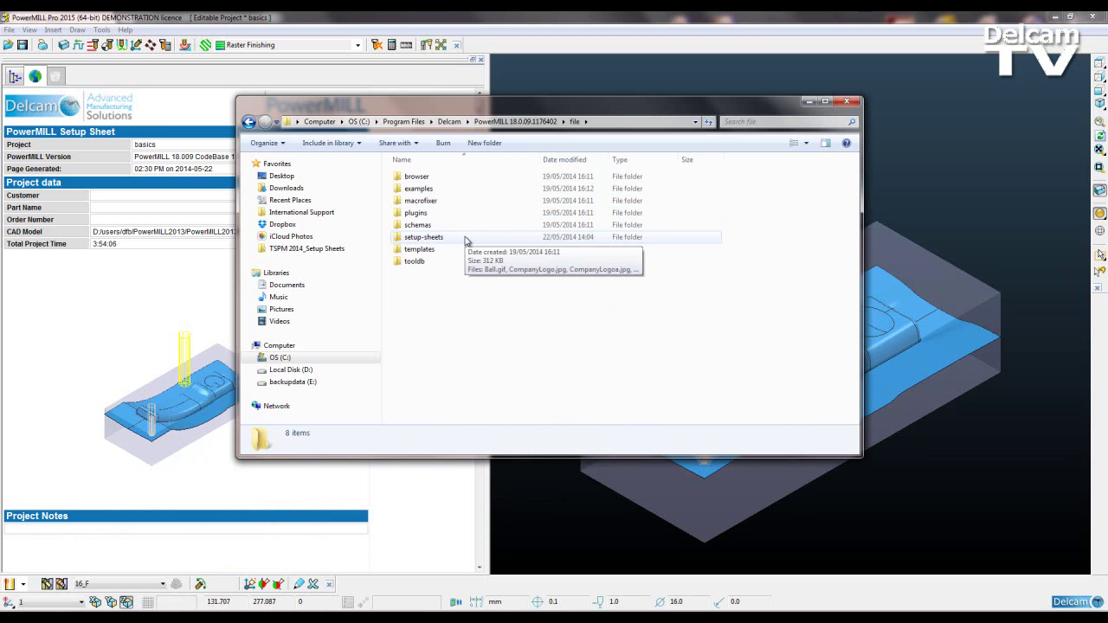
{"action": "left_click", "coordinate": [464, 240]}
{"action": "right_click", "coordinate": [439, 240]}
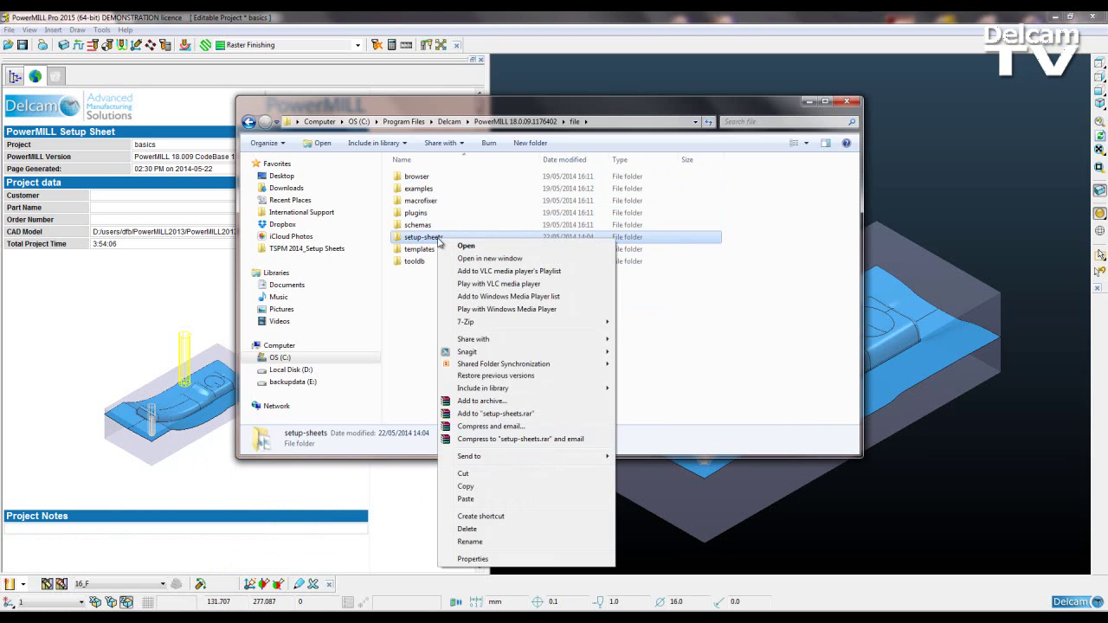
{"action": "left_click", "coordinate": [468, 487]}
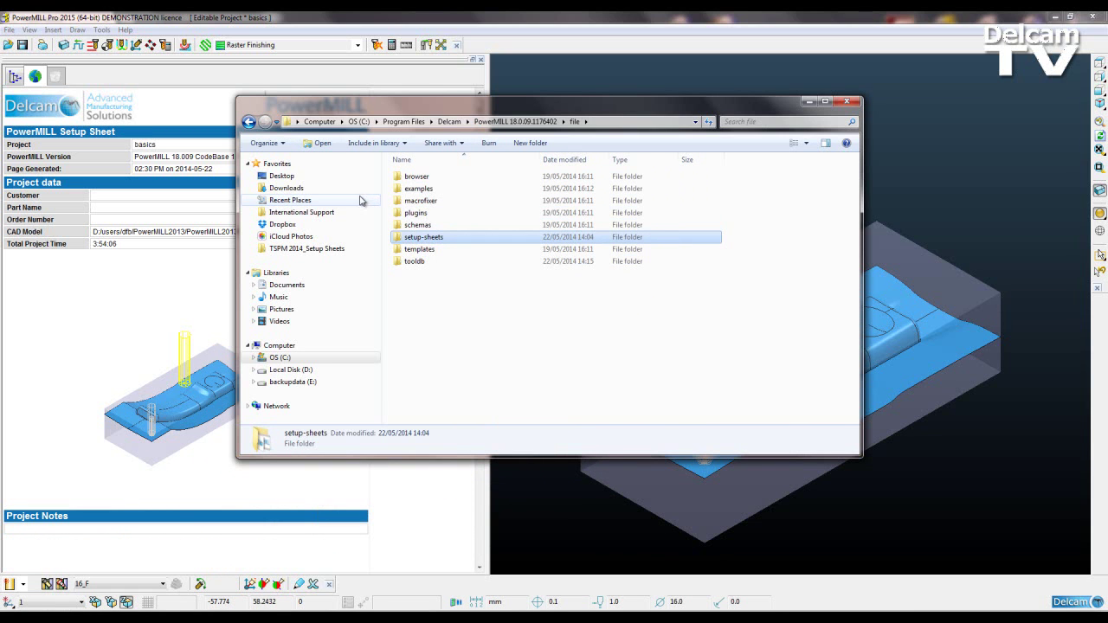
- Paste the folder onto the Desktop and rename the copy setup-sheets(custom)
{"action": "left_click", "coordinate": [329, 179]}
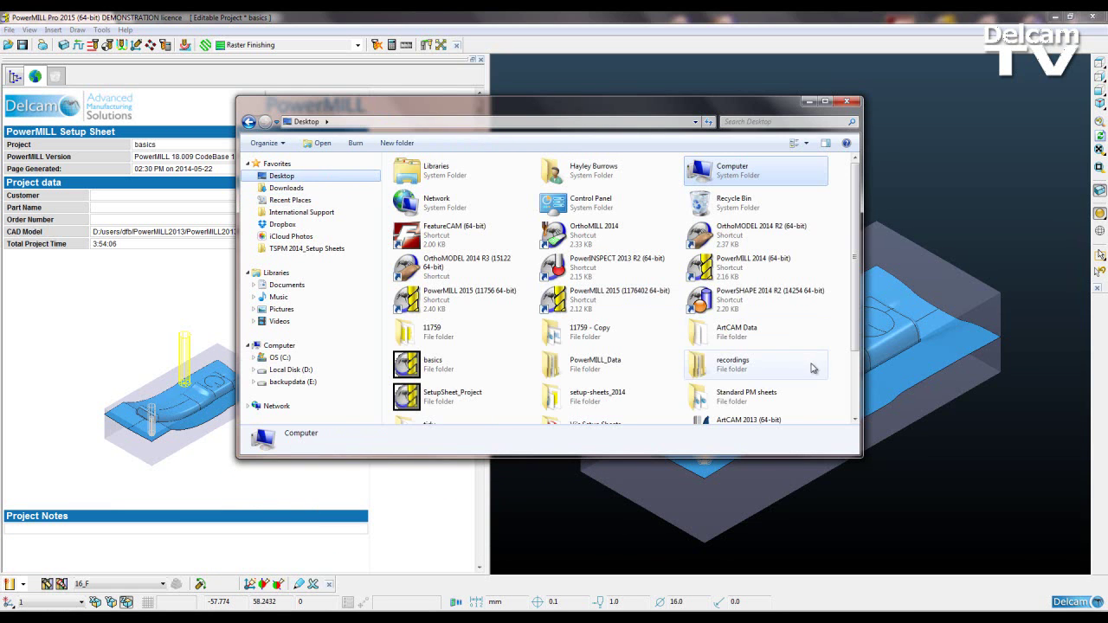
{"action": "right_click", "coordinate": [838, 353]}
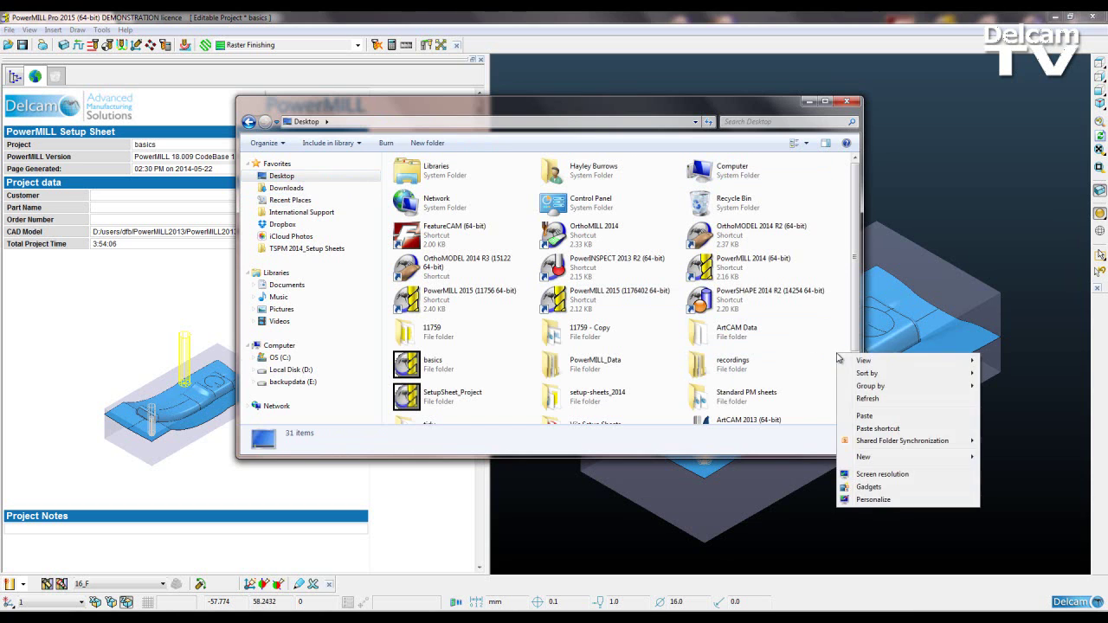
{"action": "left_click", "coordinate": [862, 416]}
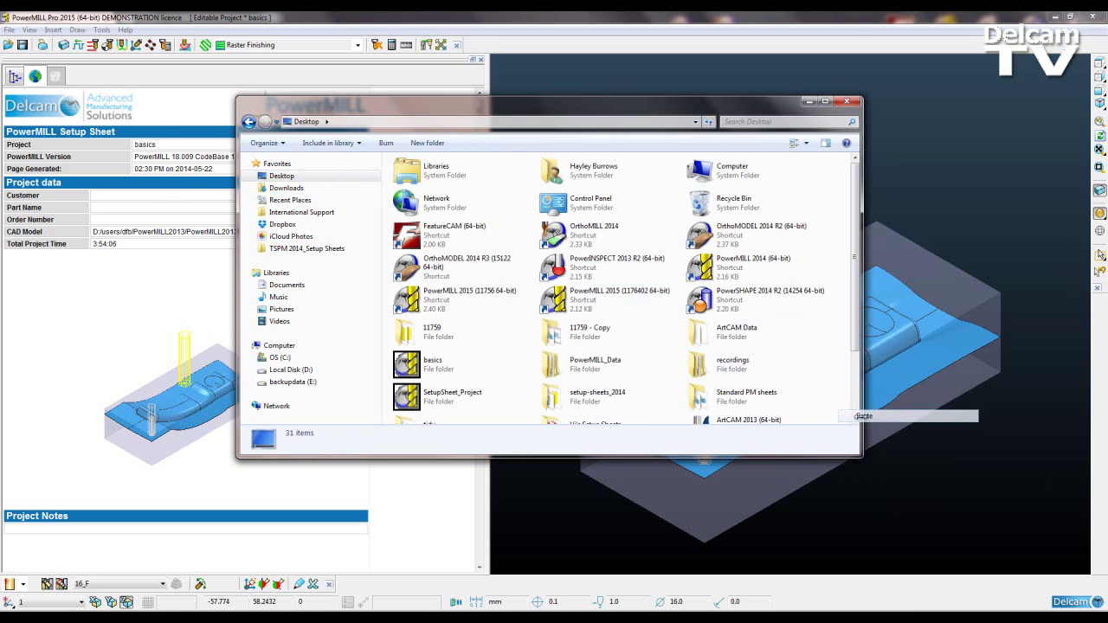
{"action": "left_click", "coordinate": [582, 396]}
{"action": "left_click", "coordinate": [620, 392]}
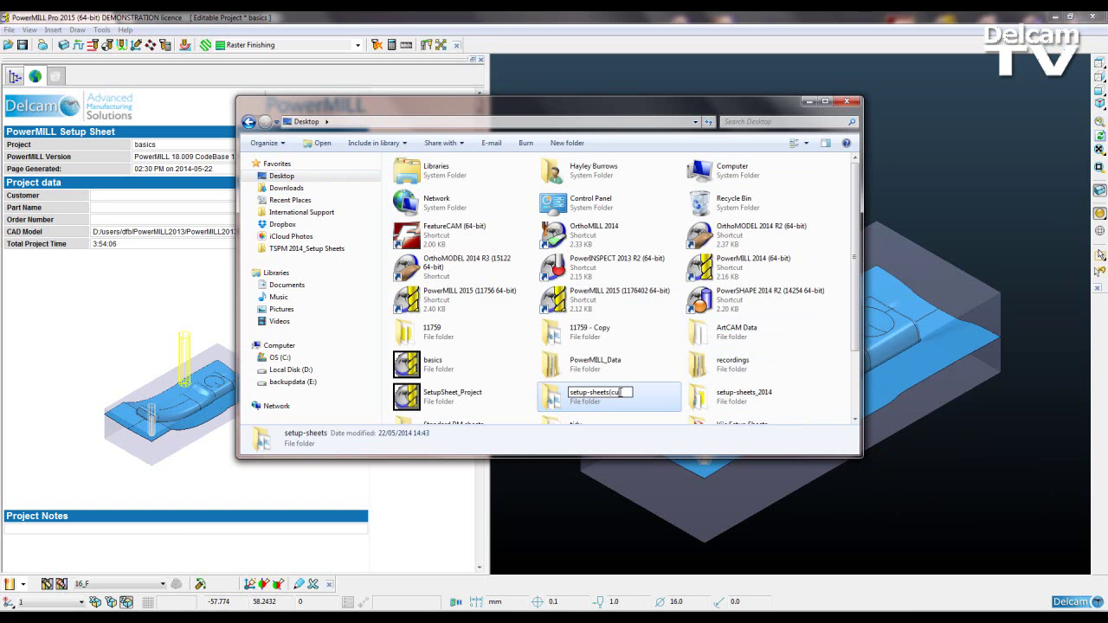
{"action": "type", "text": "(custom"}
{"action": "key", "text": "Return"}
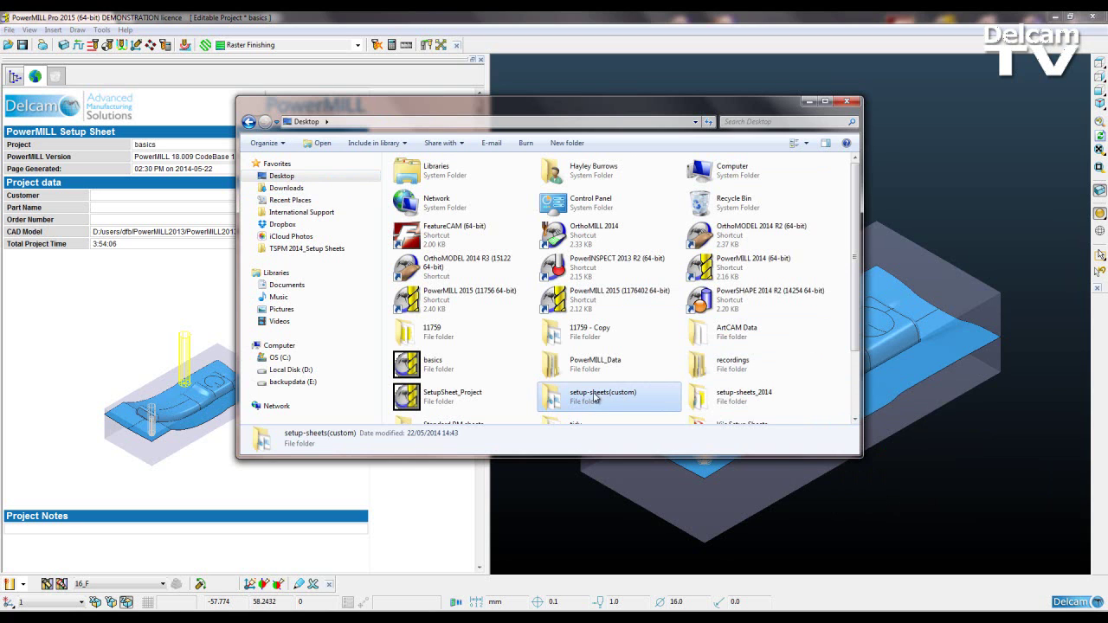
- Open setup-sheets(custom), enlarge its window and preview the existing CompanyLogo.jpg
{"action": "double_click", "coordinate": [591, 398]}
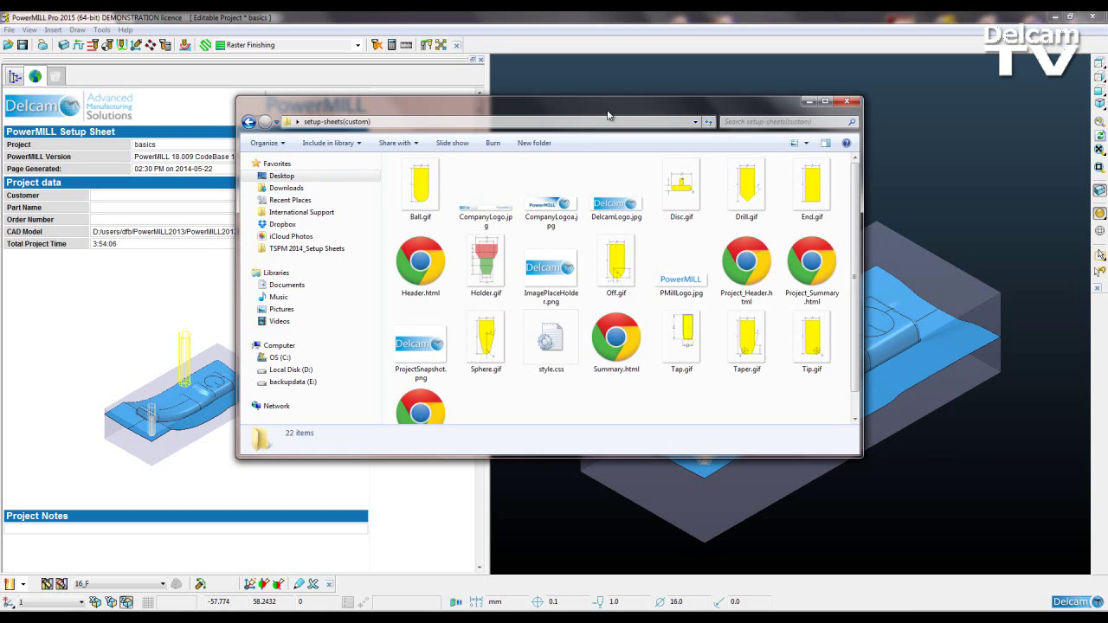
{"action": "left_click_drag", "start_coordinate": [610, 105], "coordinate": [616, 76]}
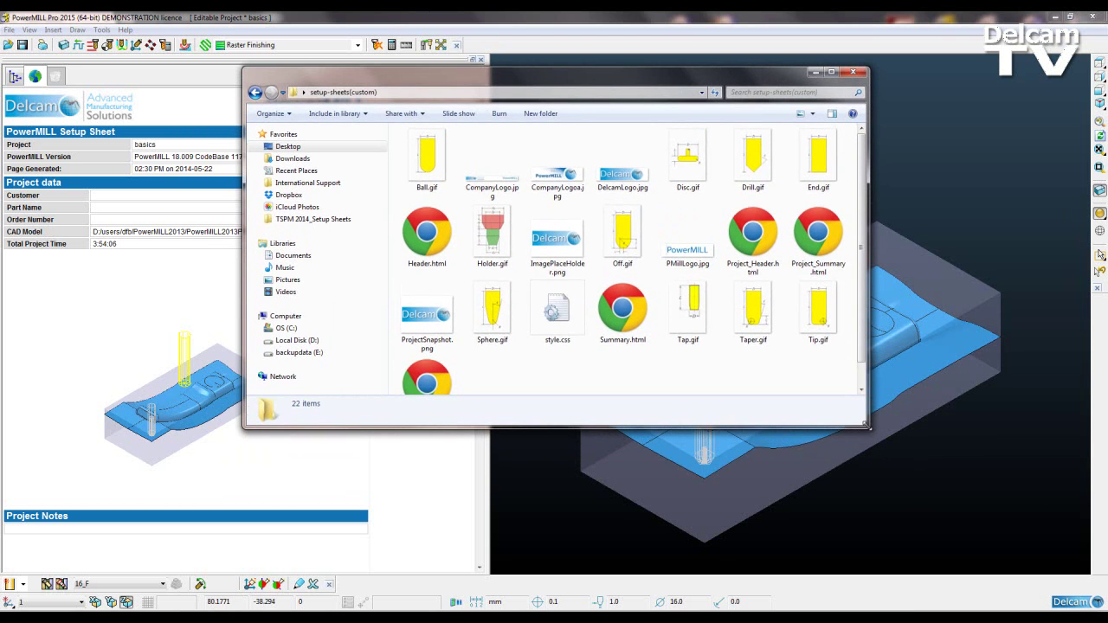
{"action": "left_click_drag", "start_coordinate": [868, 426], "coordinate": [904, 470]}
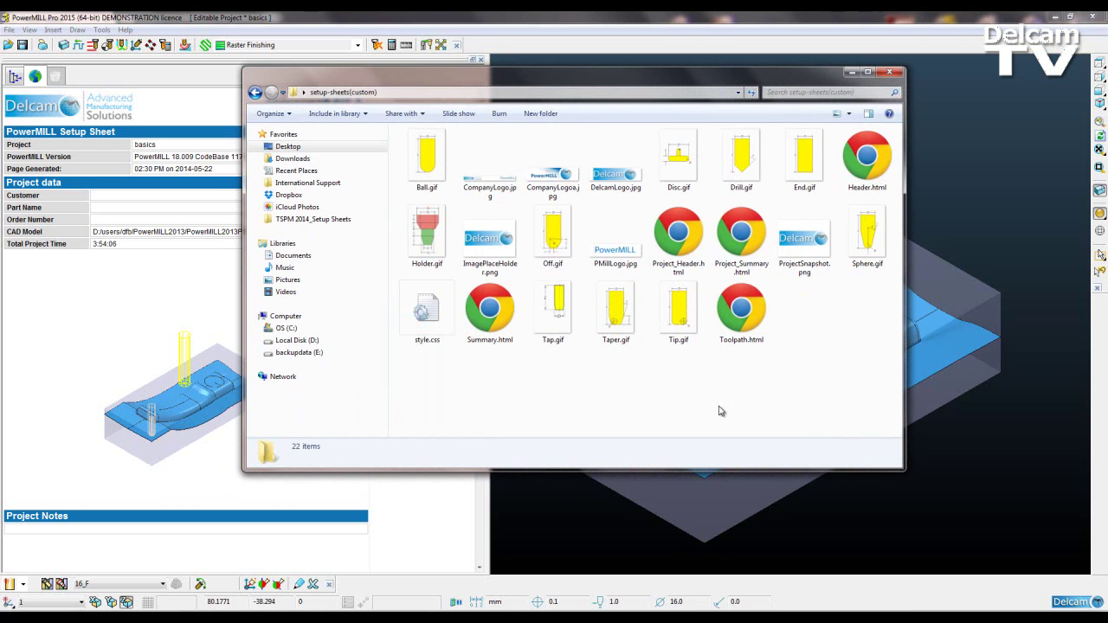
{"action": "left_click", "coordinate": [497, 187]}
{"action": "double_click", "coordinate": [496, 187]}
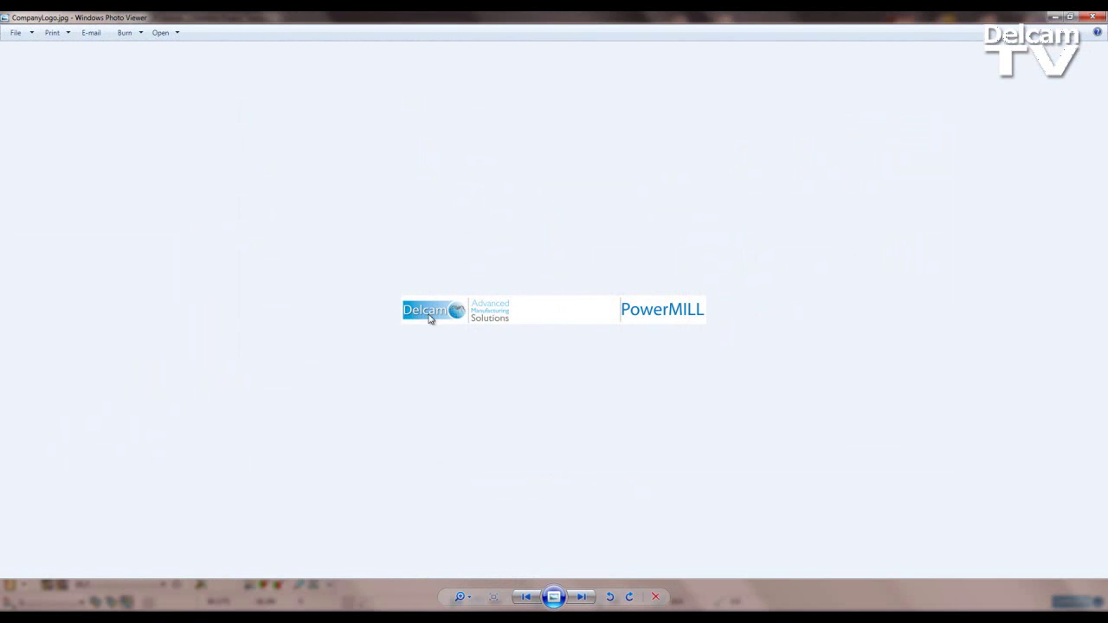
{"action": "left_click", "coordinate": [1096, 20]}
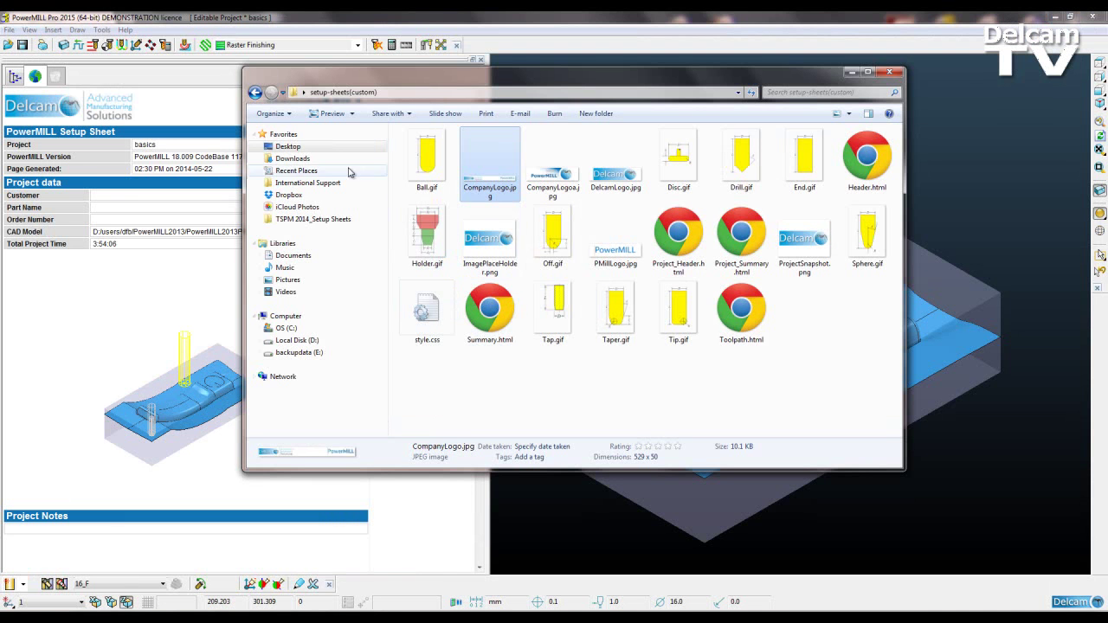
- Find boris.jpg on the Desktop, preview it, and drag it into setup-sheets(custom)
{"action": "left_click", "coordinate": [126, 603]}
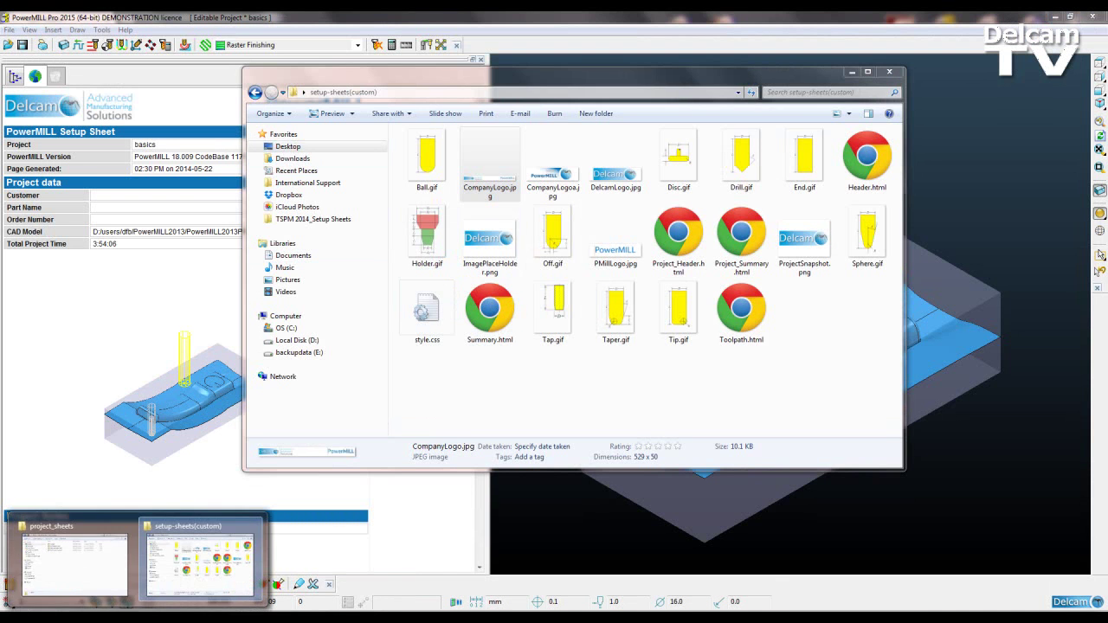
{"action": "left_click", "coordinate": [104, 580]}
{"action": "left_click", "coordinate": [127, 161]}
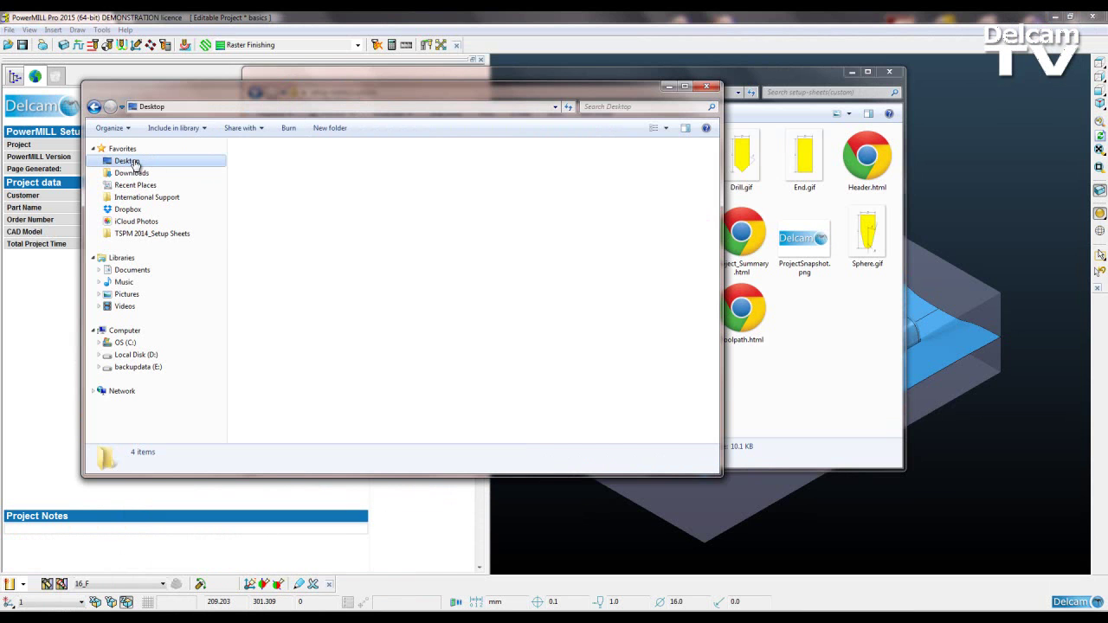
{"action": "scroll", "coordinate": [558, 318], "scroll_direction": "down", "scroll_amount": 2}
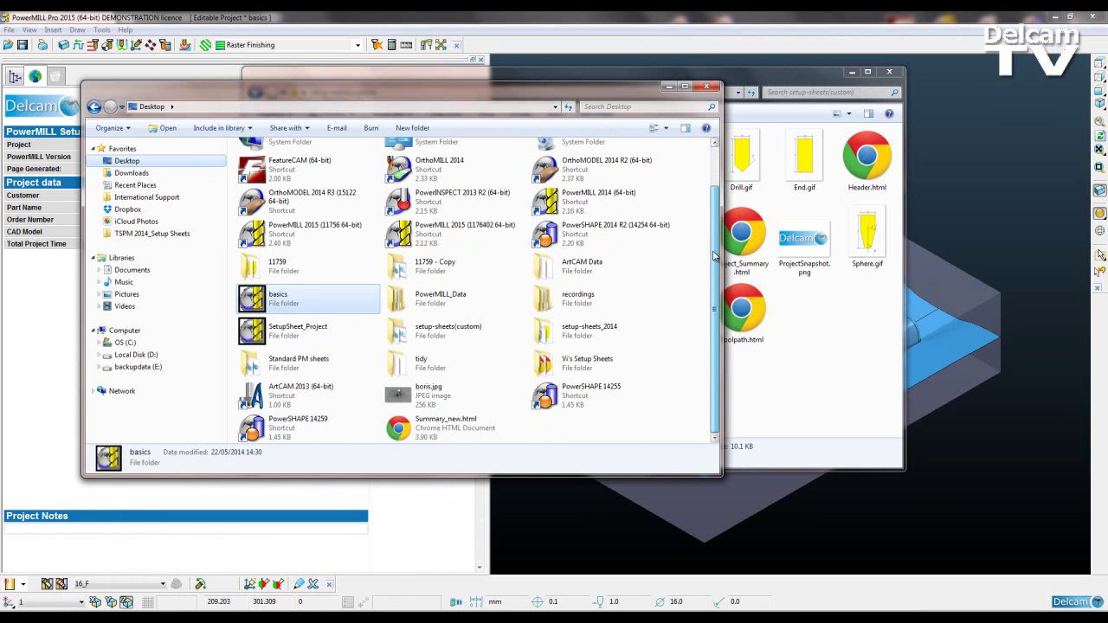
{"action": "double_click", "coordinate": [436, 392]}
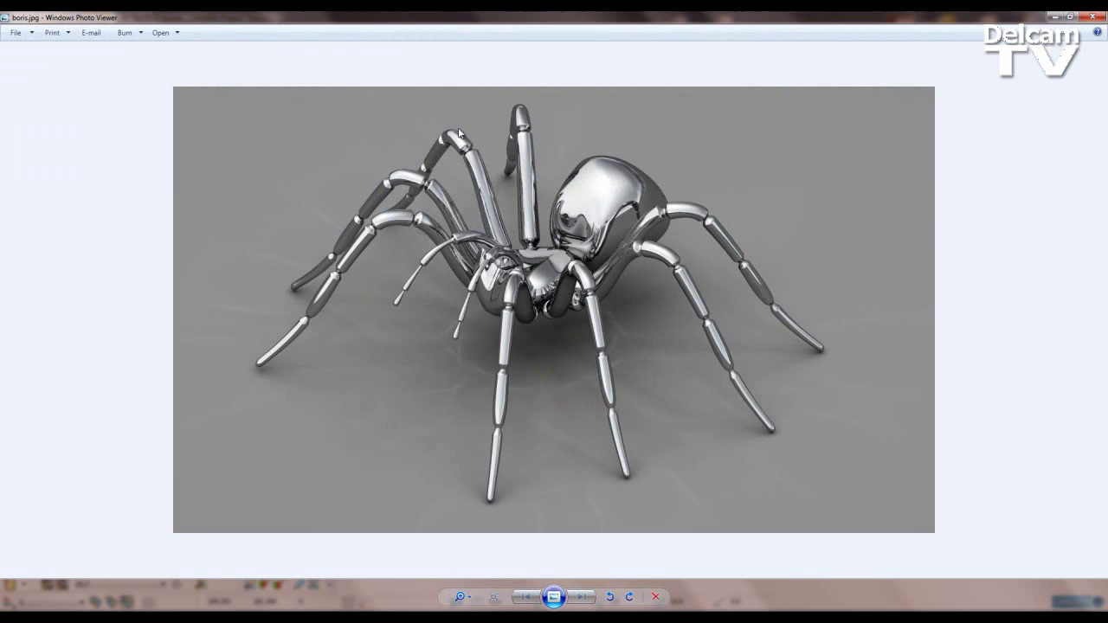
{"action": "left_click", "coordinate": [1092, 17]}
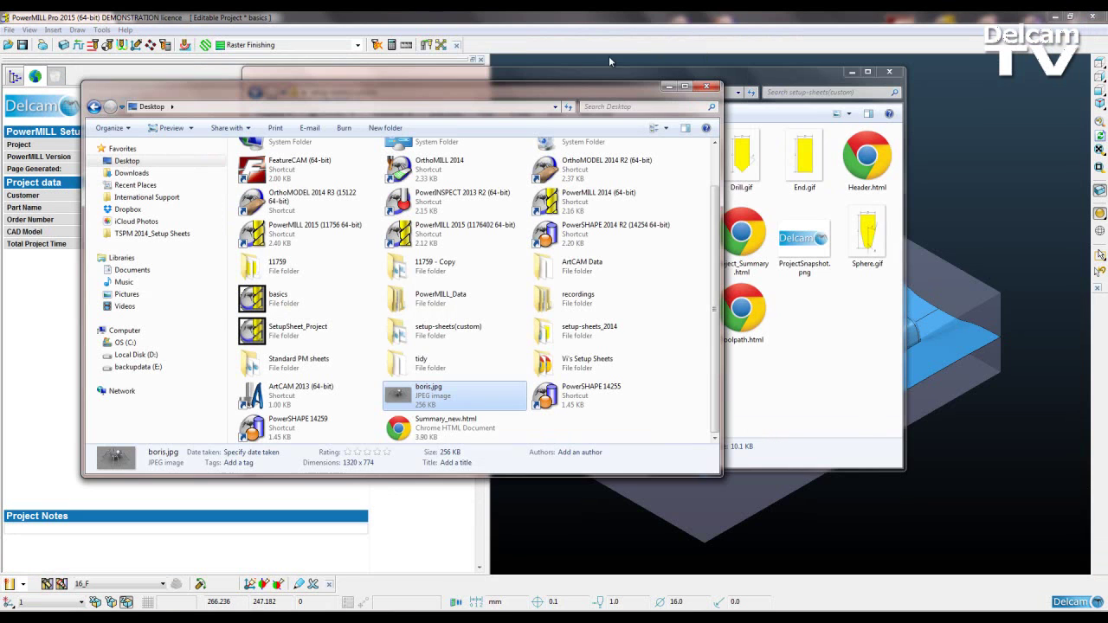
{"action": "left_click_drag", "start_coordinate": [570, 93], "coordinate": [856, 222]}
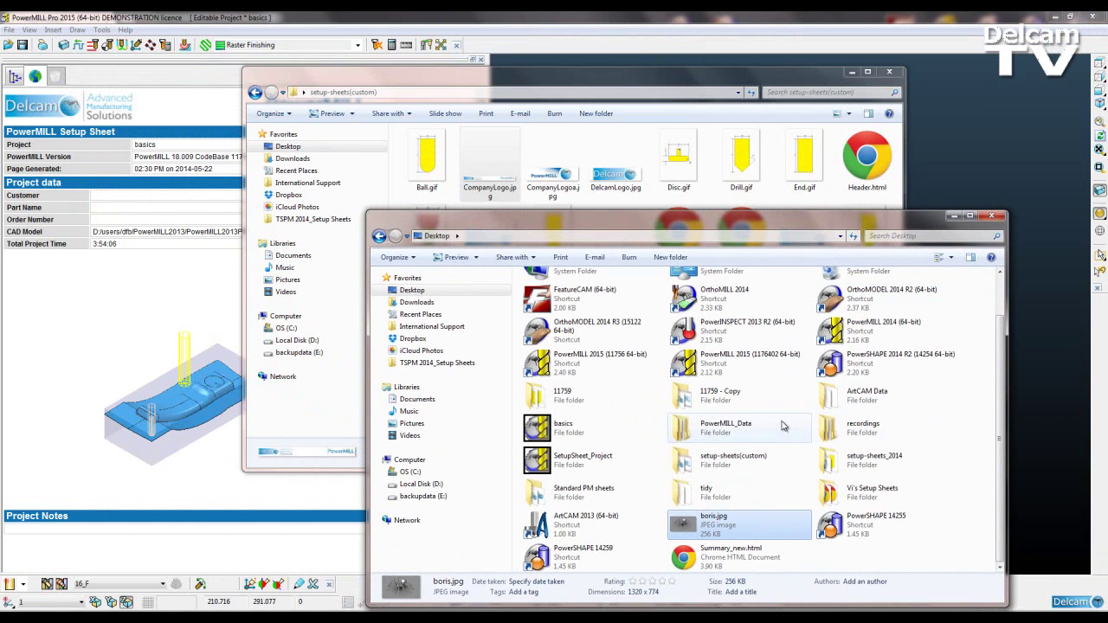
{"action": "left_click_drag", "start_coordinate": [692, 530], "coordinate": [629, 150]}
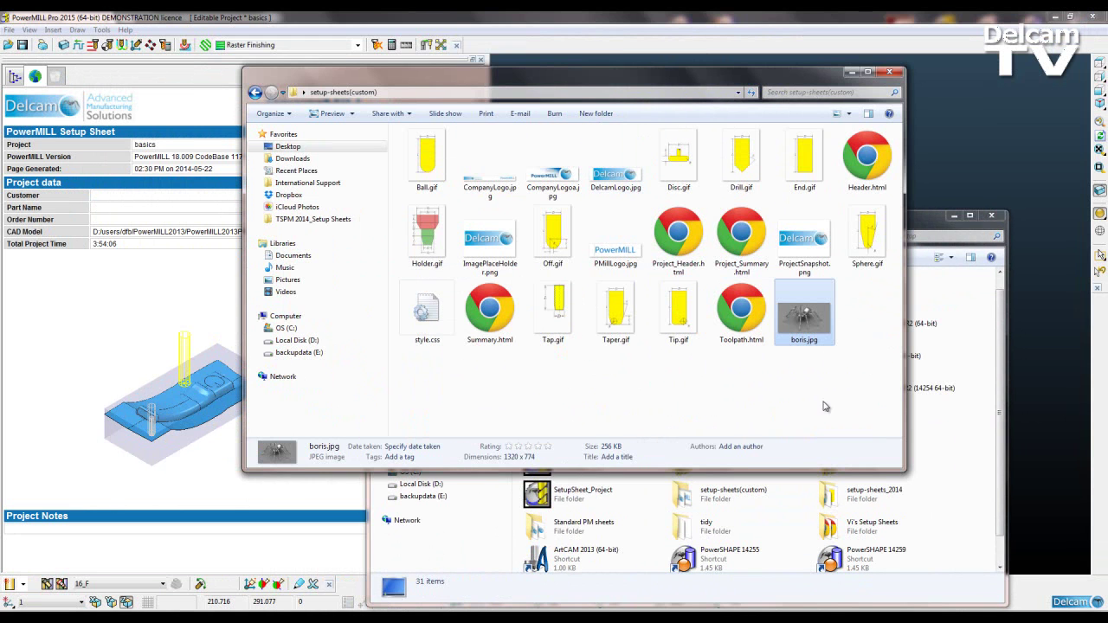
{"action": "left_click_drag", "start_coordinate": [939, 216], "coordinate": [930, 170]}
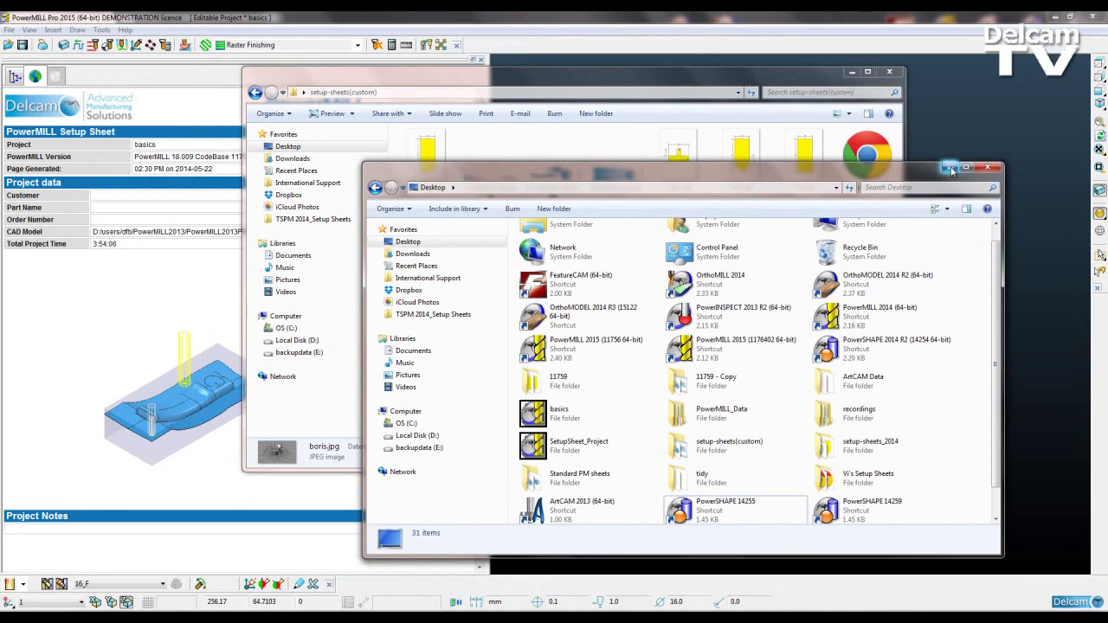
- Rename the existing CompanyLogo.jpg to CompanyLogox.jpg
{"action": "left_click", "coordinate": [951, 168]}
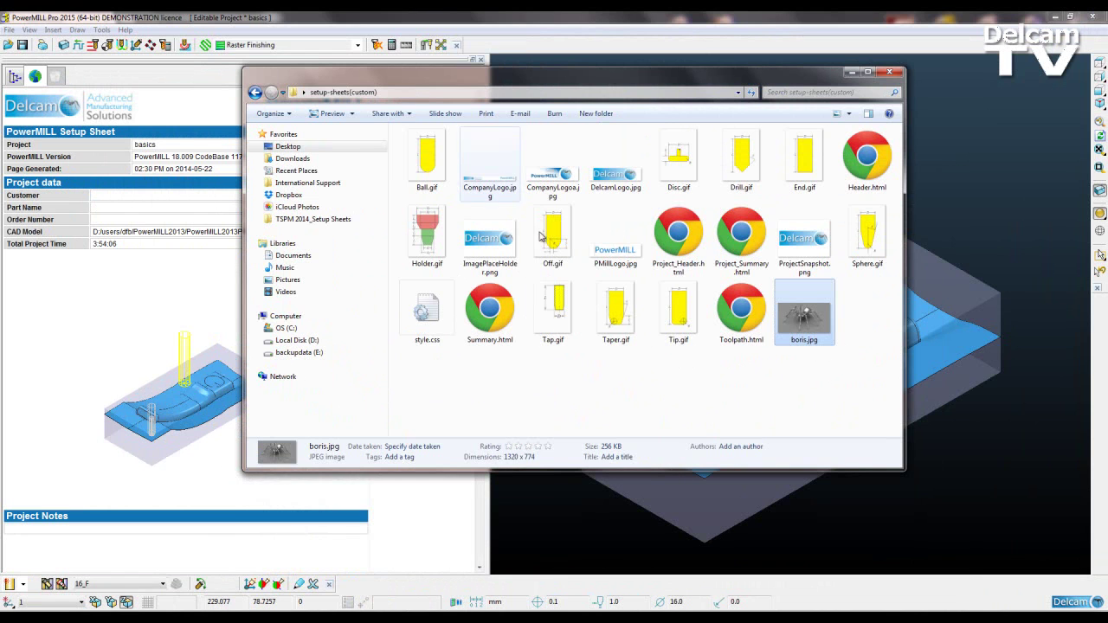
{"action": "left_click", "coordinate": [498, 179]}
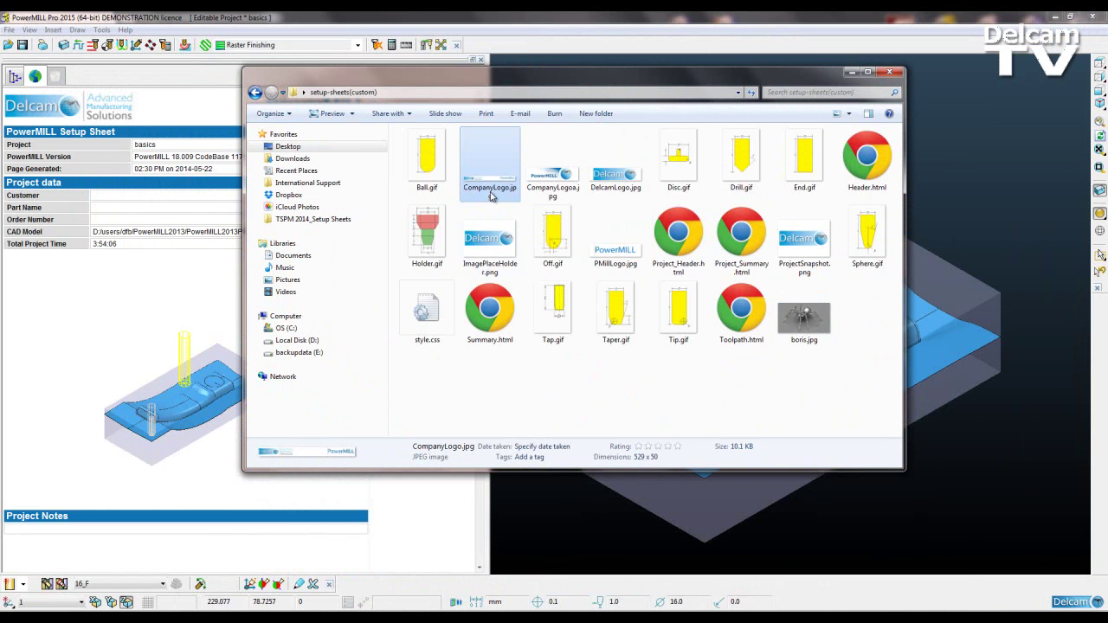
{"action": "left_click", "coordinate": [511, 191]}
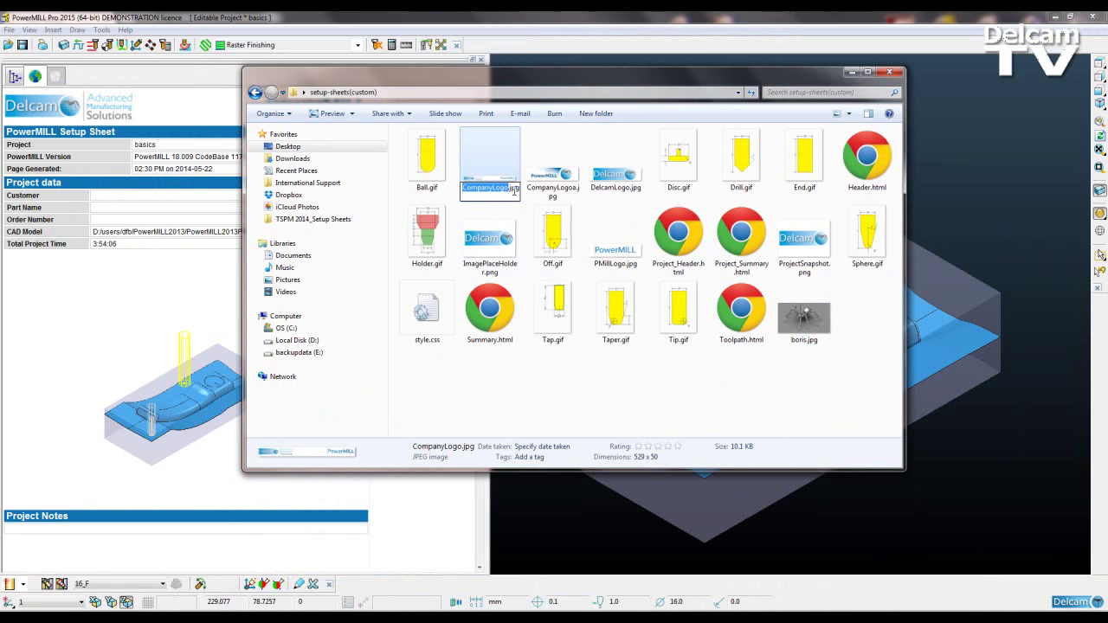
{"action": "left_click", "coordinate": [522, 192]}
{"action": "type", "text": "_"}
{"action": "left_click", "coordinate": [633, 378]}
- Rename the spider image boris.jpg to CompanyLogo.jpg
{"action": "left_click", "coordinate": [496, 188]}
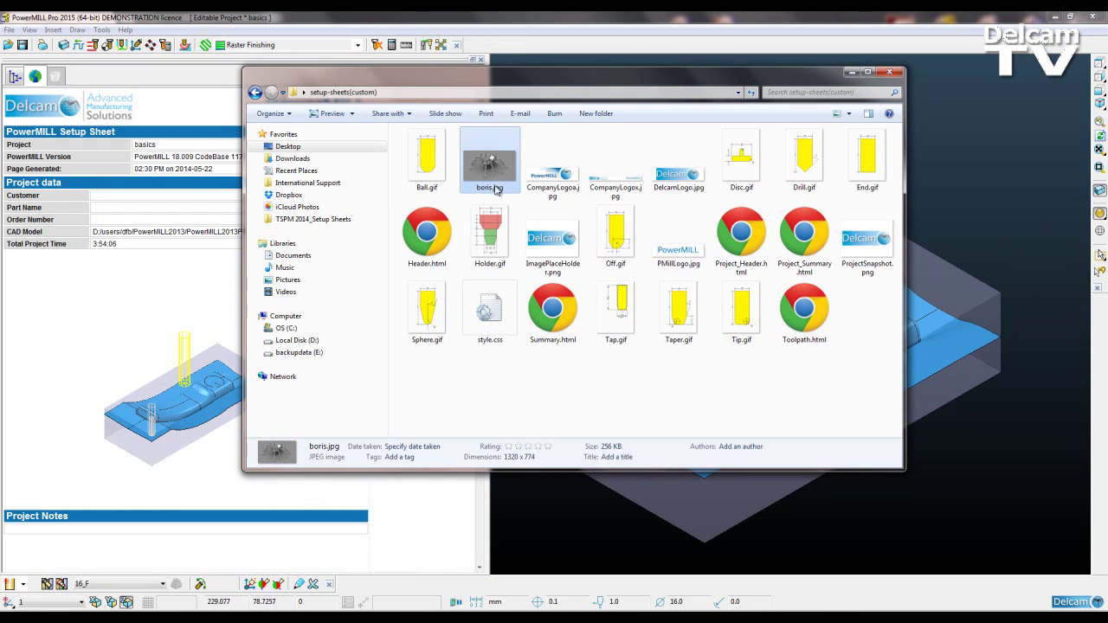
{"action": "left_click", "coordinate": [490, 188]}
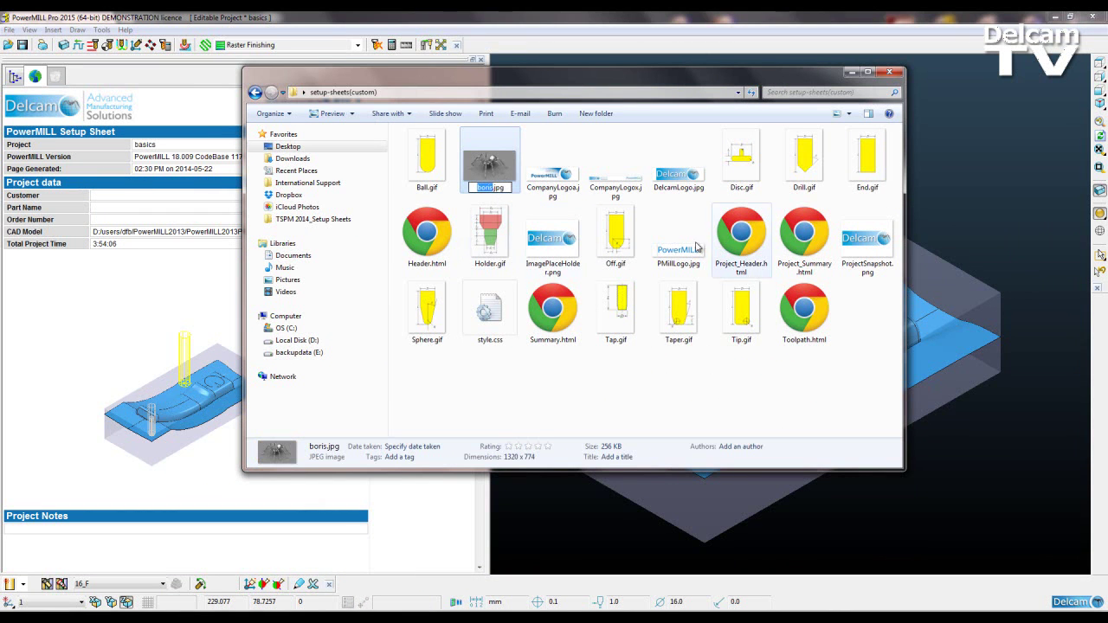
{"action": "type", "text": "C"}
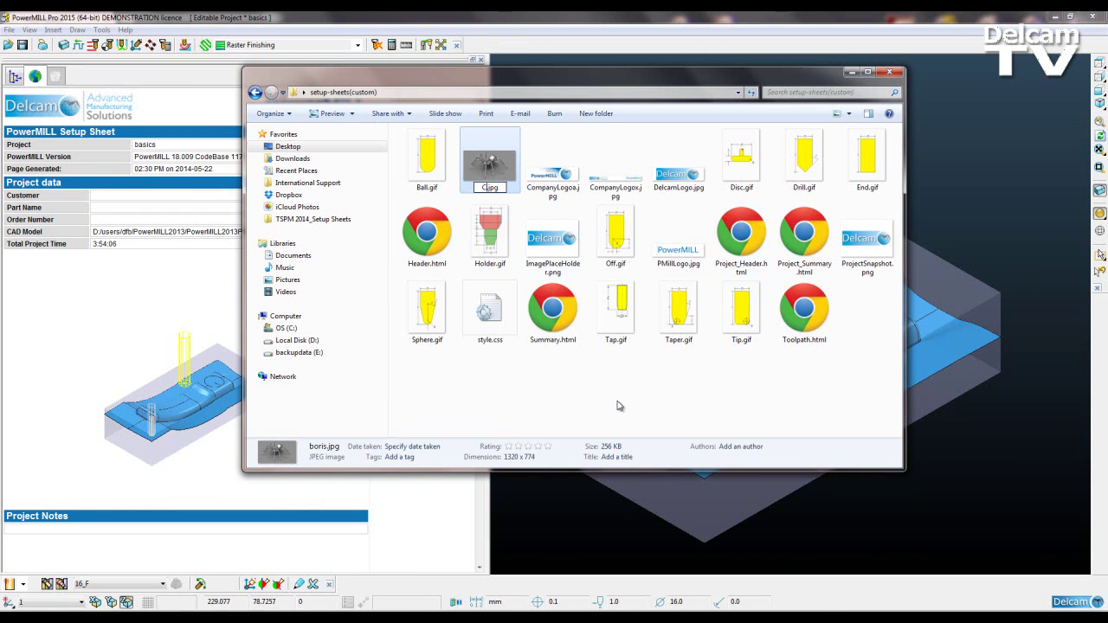
{"action": "type", "text": "ompanyLogo"}
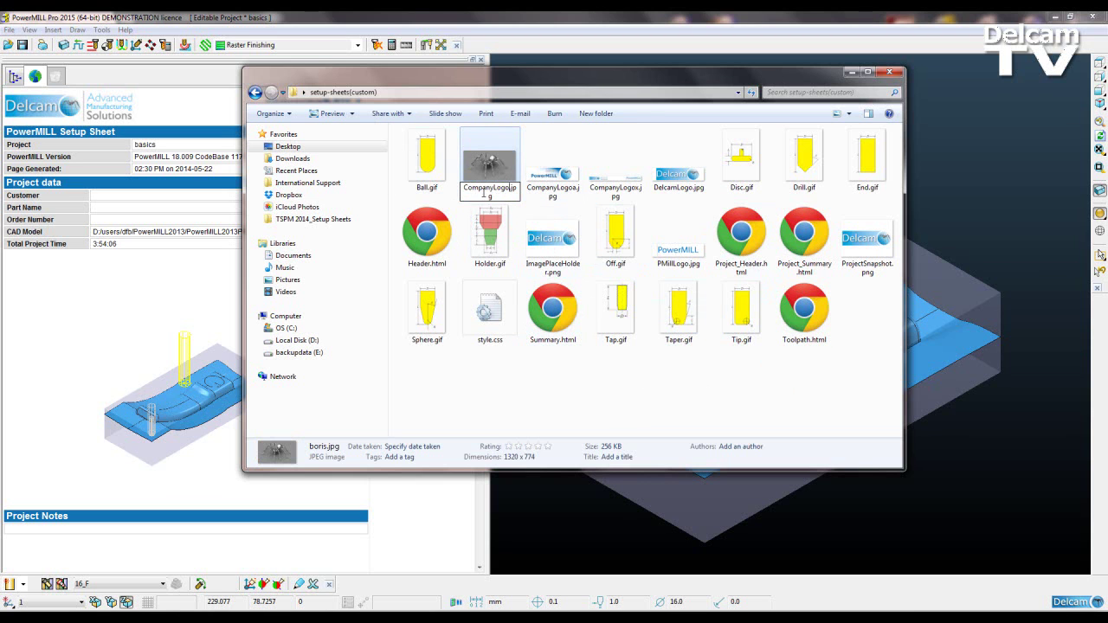
{"action": "left_click", "coordinate": [565, 410]}
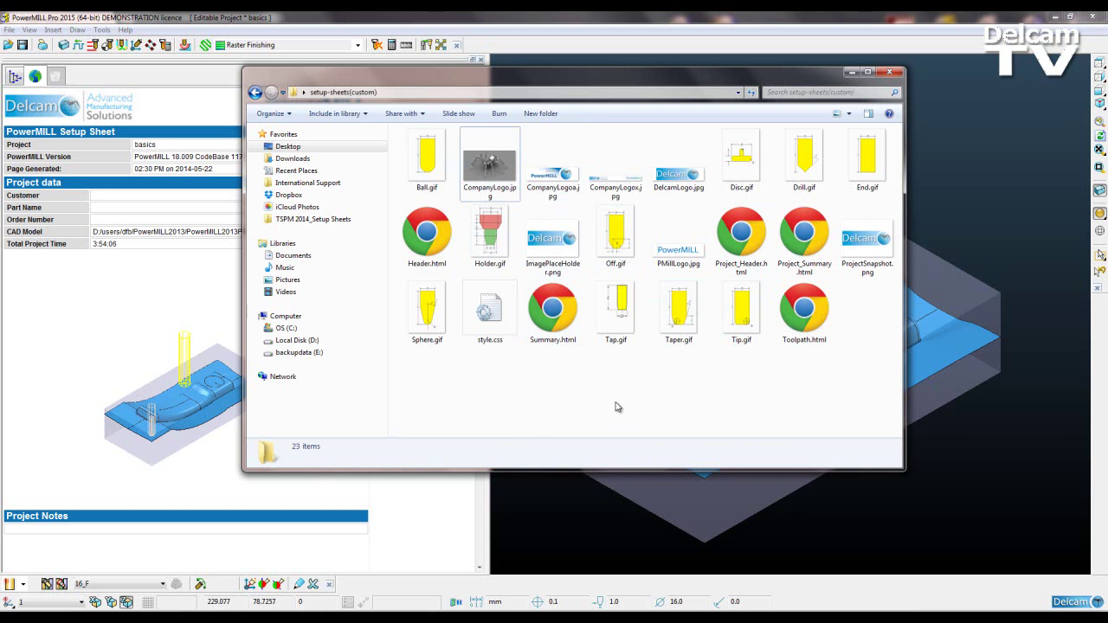
- Open Header.html in Notepad++, inspect the ${project.CompanyLogo} tag near line 62, then minimise
{"action": "right_click", "coordinate": [430, 229]}
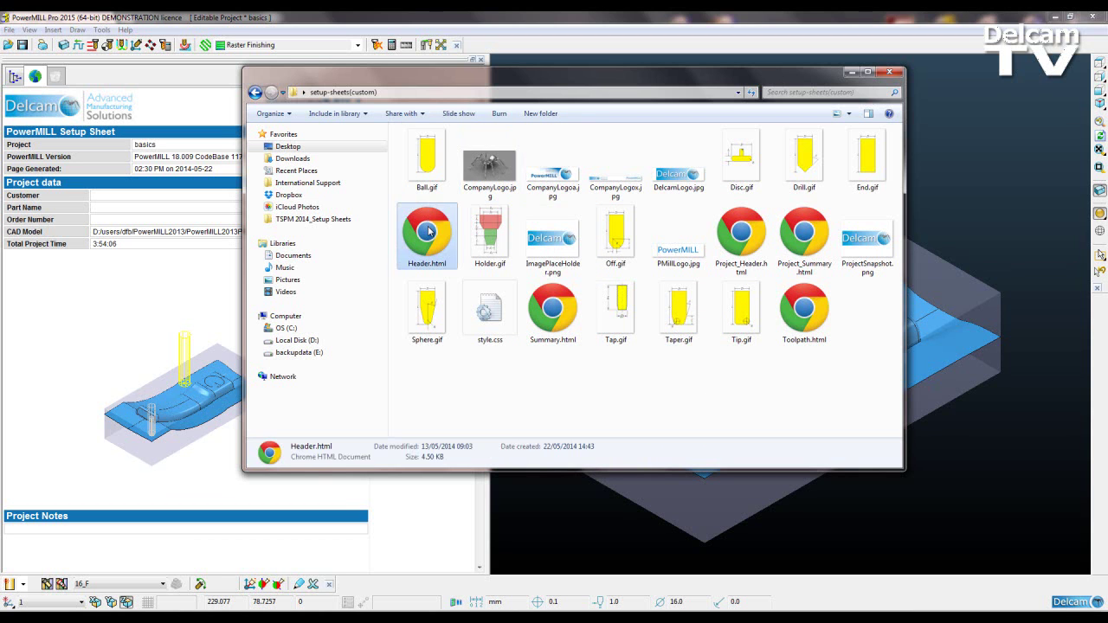
{"action": "left_click", "coordinate": [481, 285]}
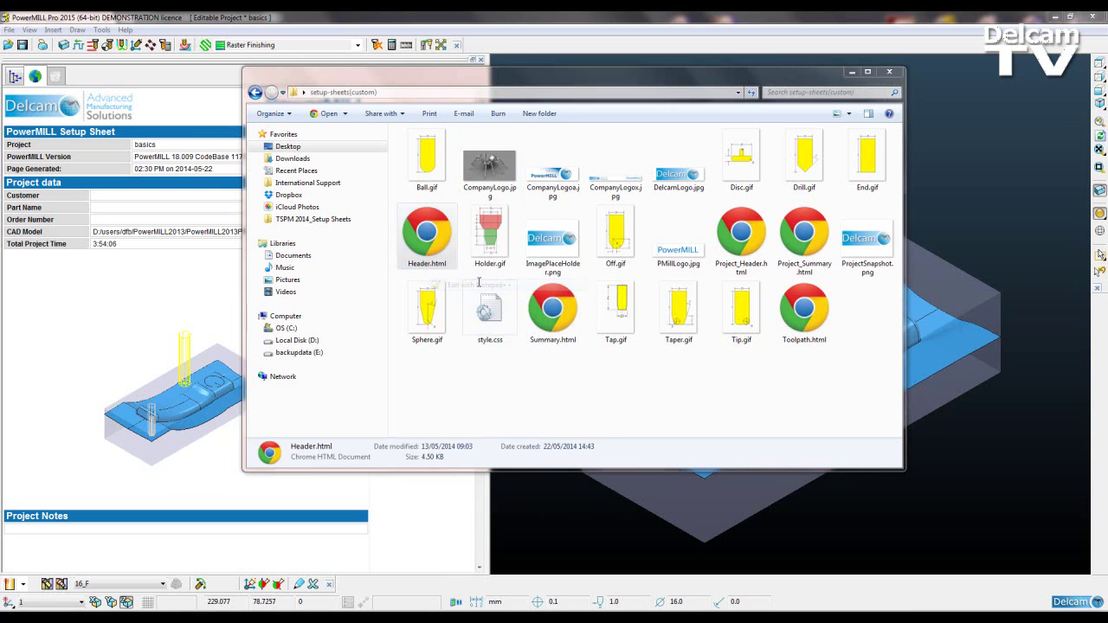
{"action": "left_click_drag", "start_coordinate": [759, 174], "coordinate": [757, 279]}
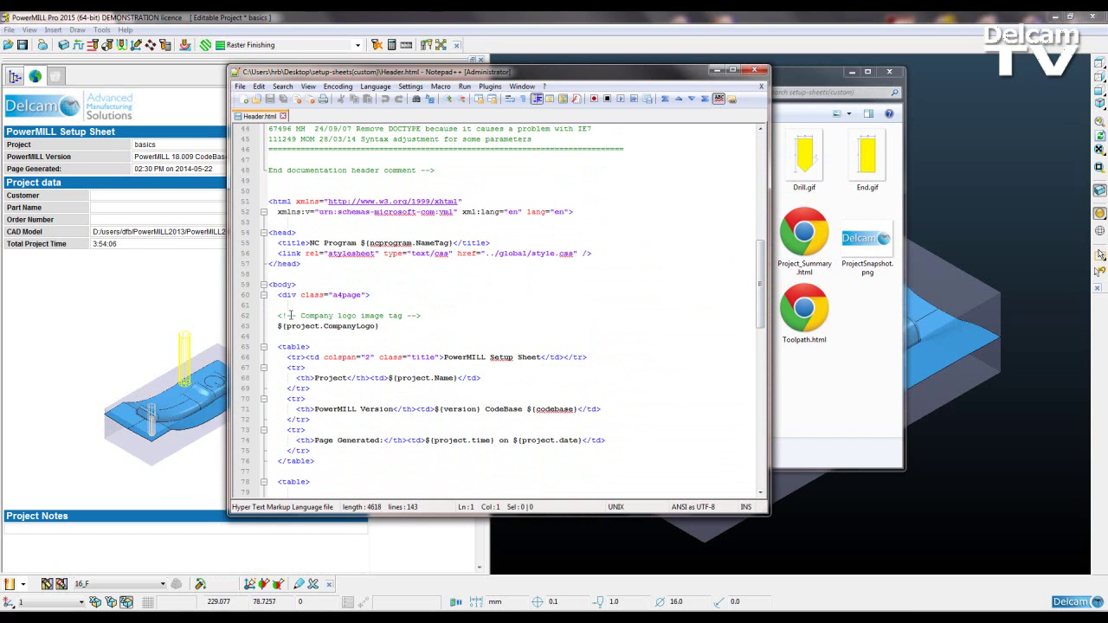
{"action": "left_click_drag", "start_coordinate": [278, 315], "coordinate": [420, 316]}
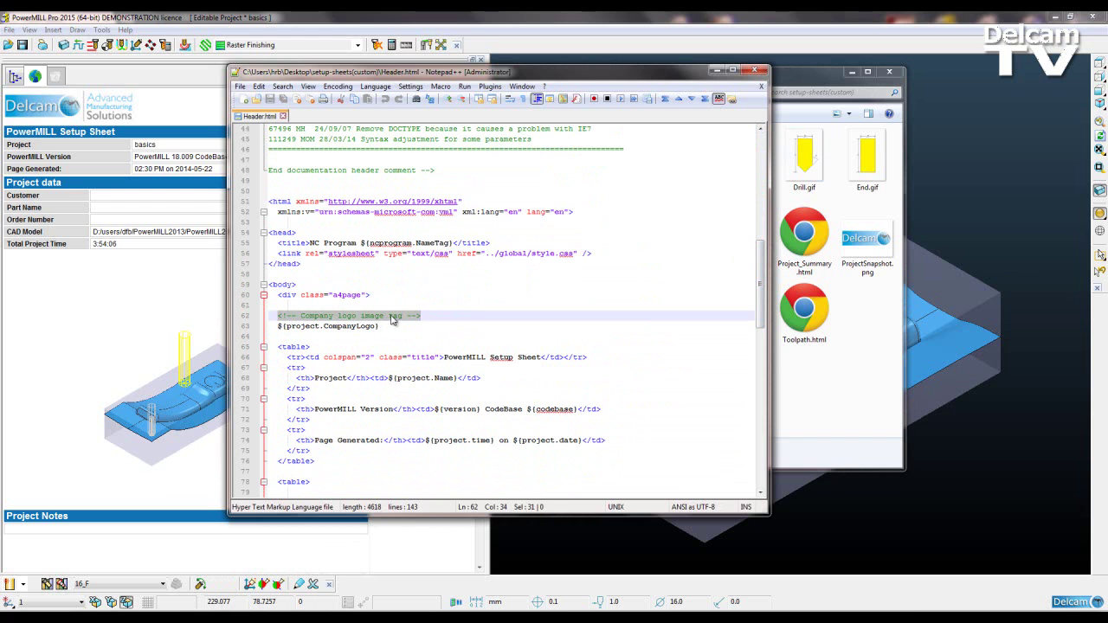
{"action": "left_click", "coordinate": [421, 321]}
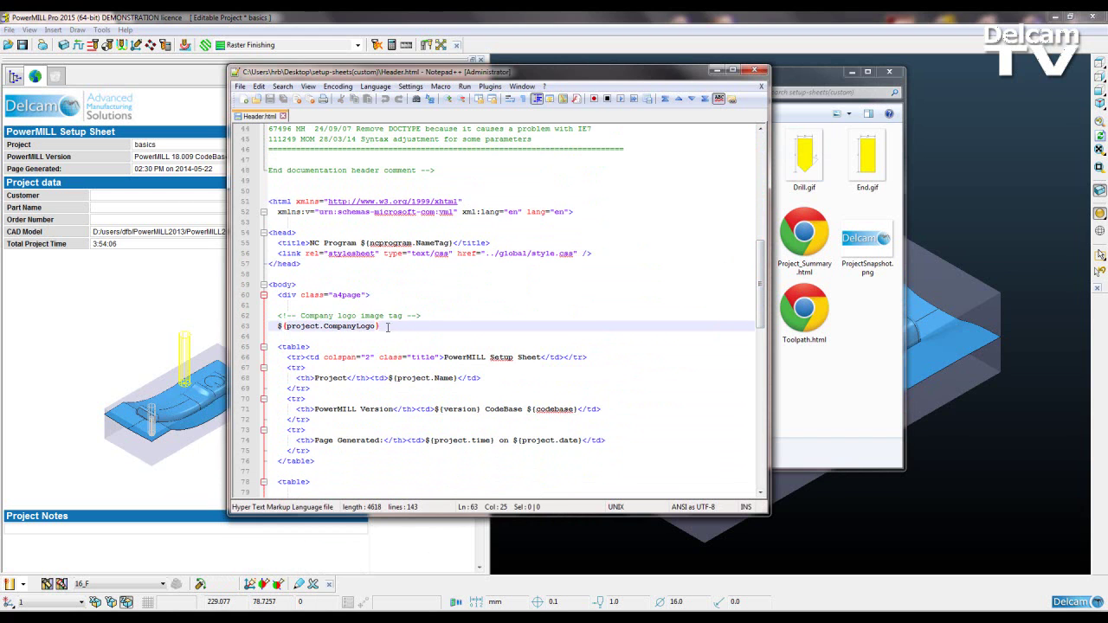
{"action": "left_click_drag", "start_coordinate": [377, 326], "coordinate": [323, 326]}
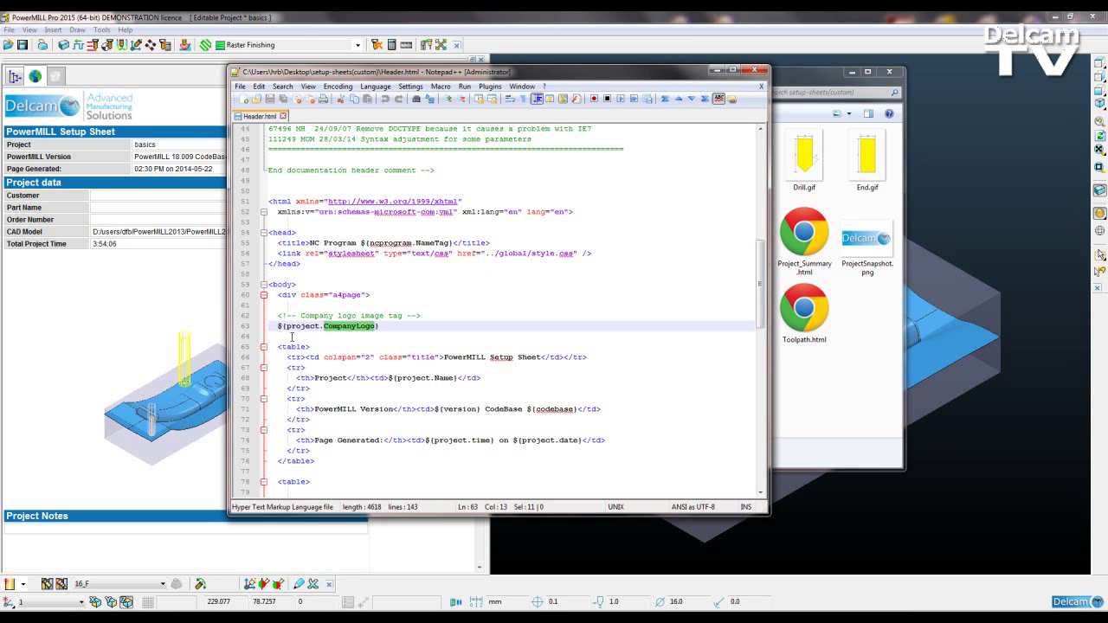
{"action": "left_click", "coordinate": [392, 327]}
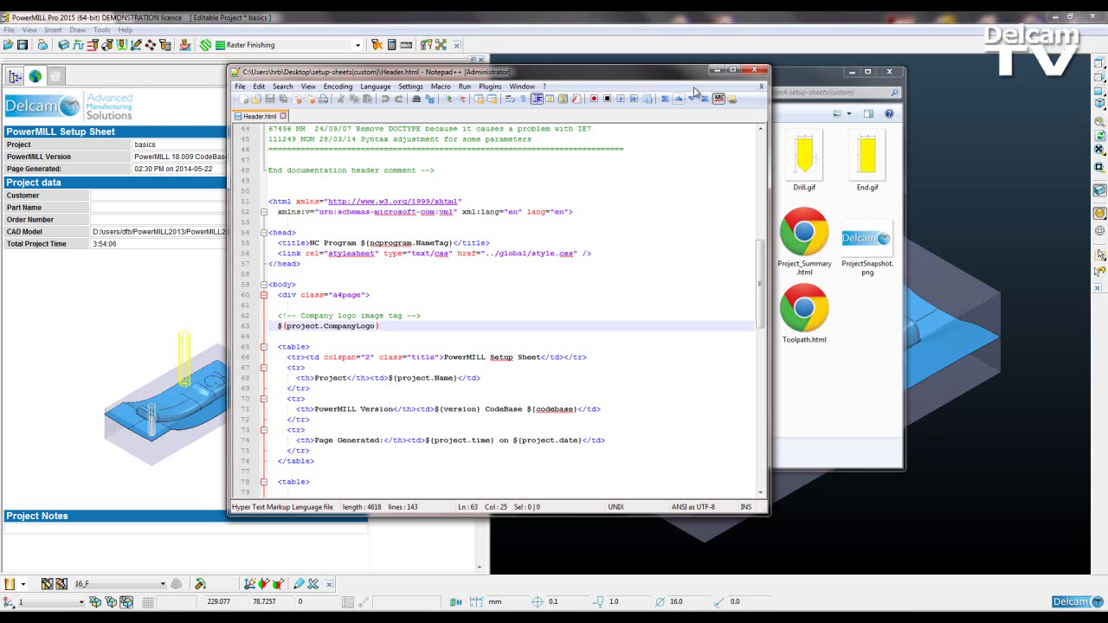
{"action": "left_click", "coordinate": [716, 71]}
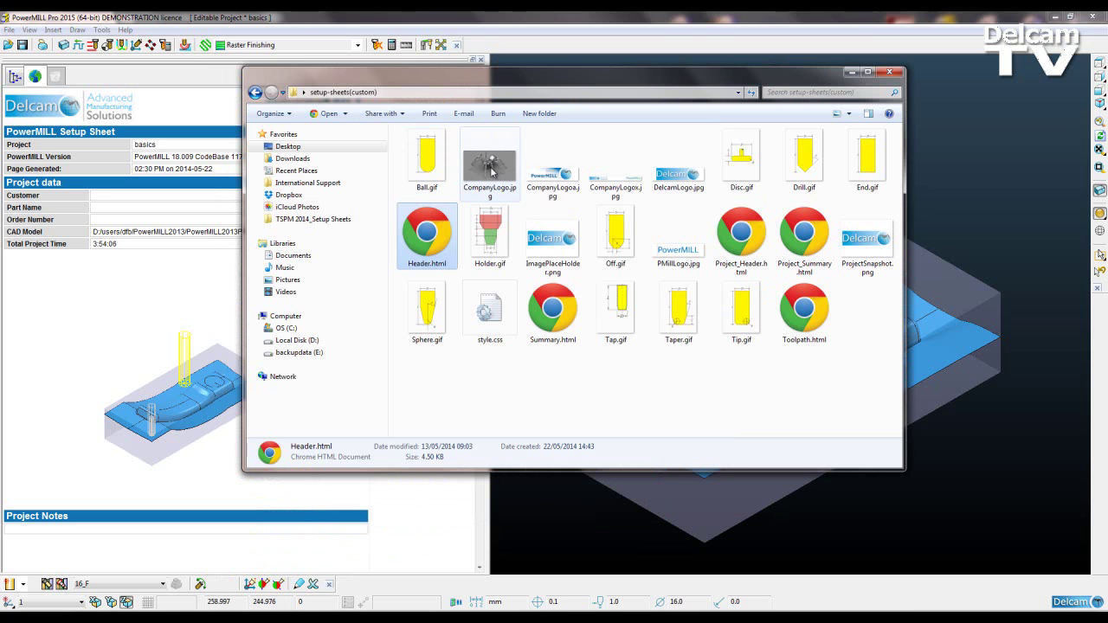
- Minimise the setup-sheets(custom) Explorer window to bring PowerMILL back into view
{"action": "mouse_move", "coordinate": [491, 173]}
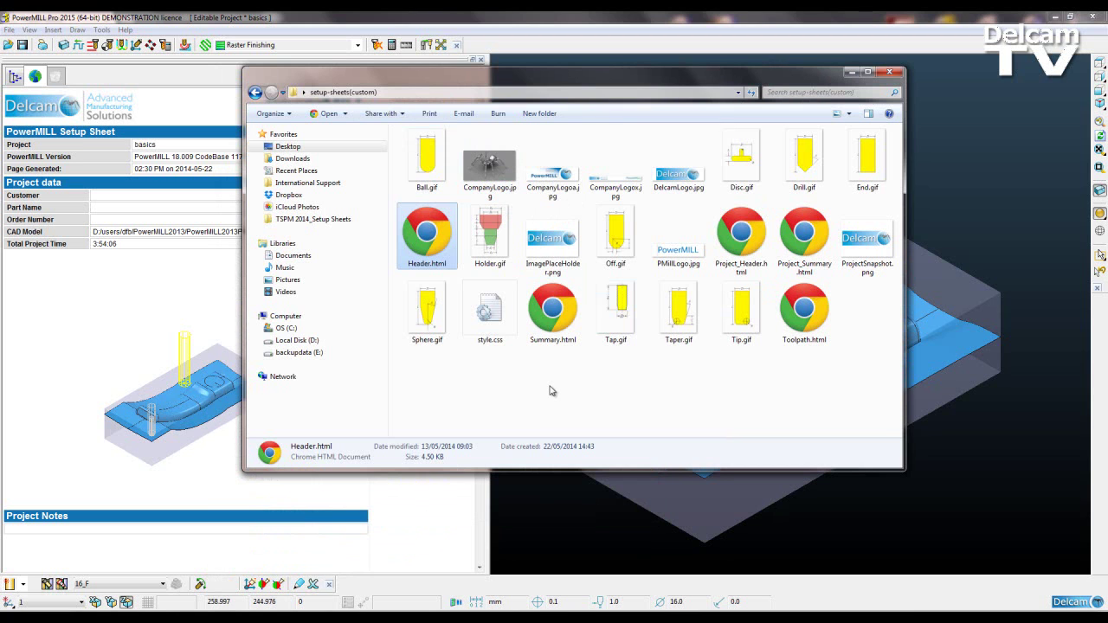
{"action": "left_click", "coordinate": [853, 75]}
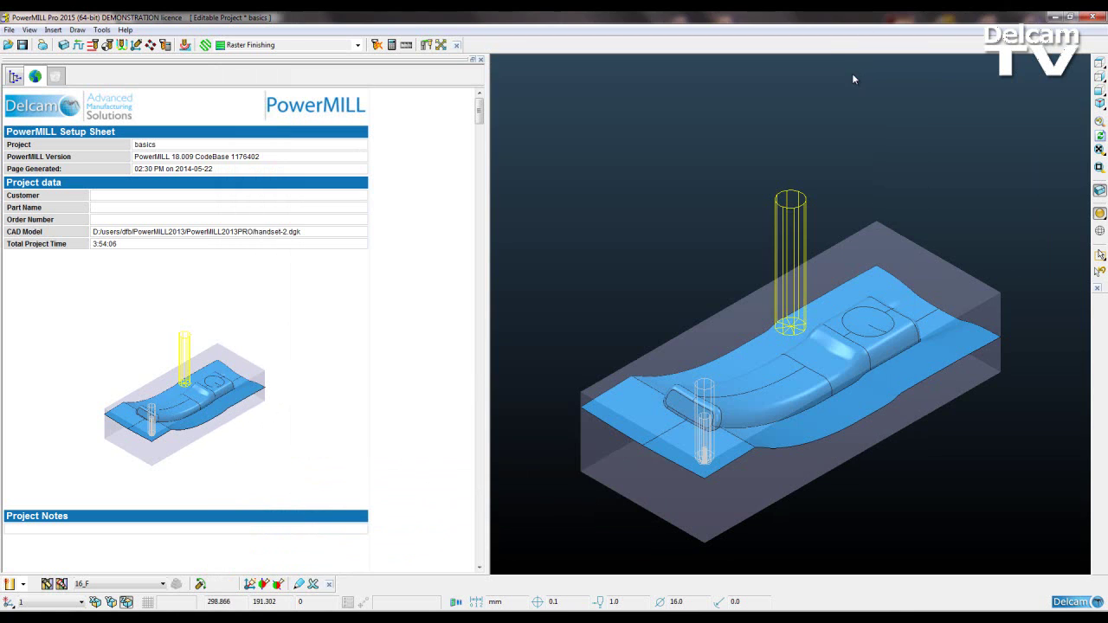
- Open the Setup Sheets template paths settings for the MC-All NC program
{"action": "left_click", "coordinate": [15, 76]}
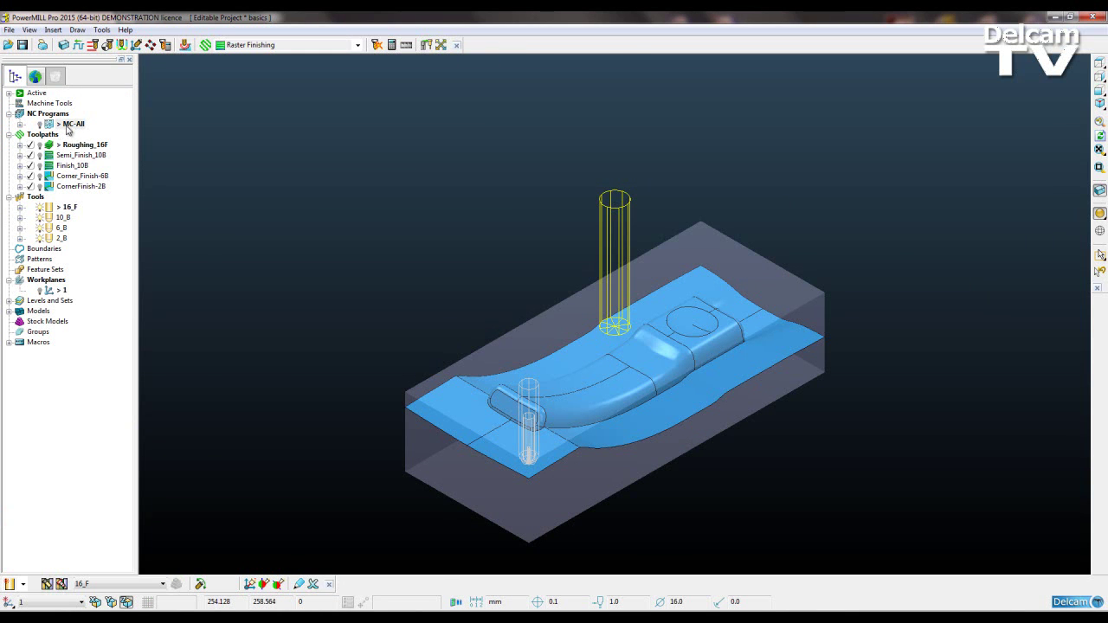
{"action": "right_click", "coordinate": [71, 128]}
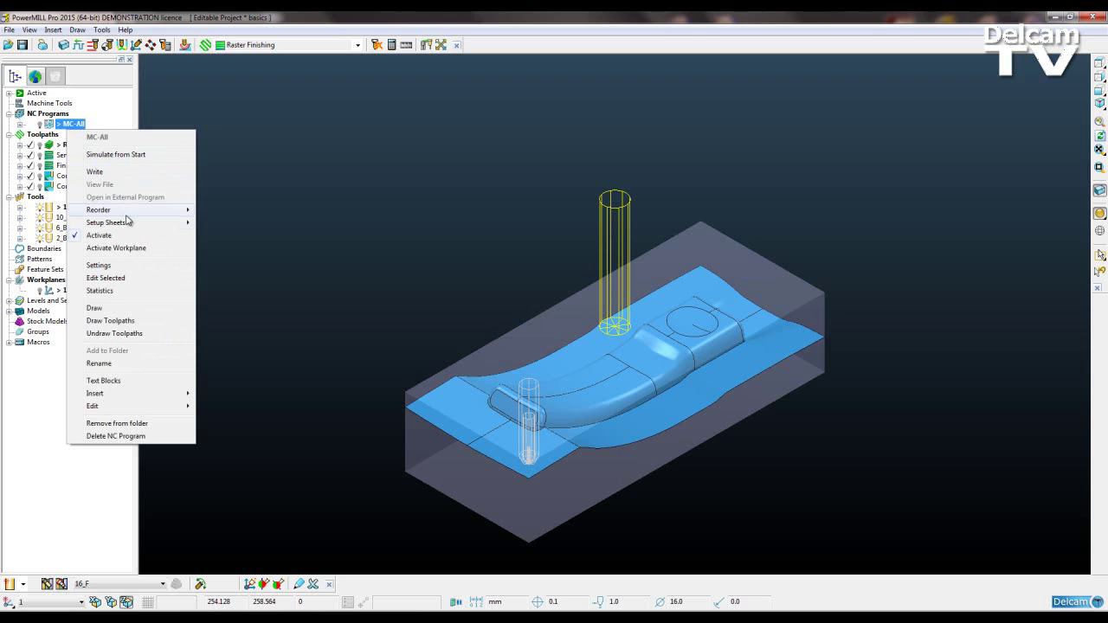
{"action": "mouse_move", "coordinate": [126, 225]}
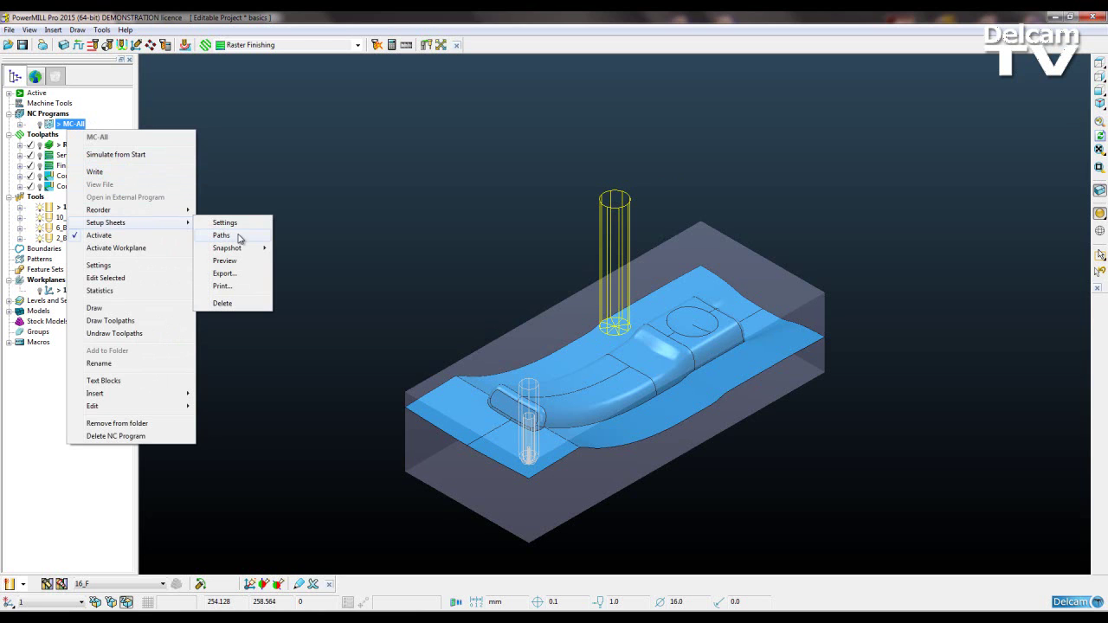
{"action": "left_click", "coordinate": [240, 237]}
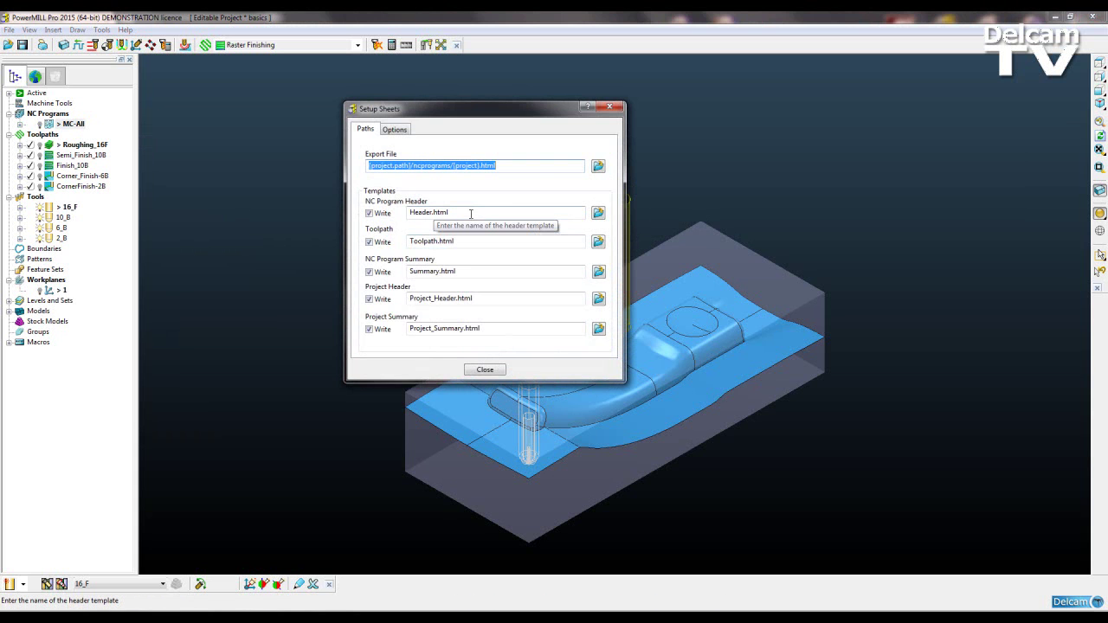
- Choose the Header.html from the Desktop setup-sheets(custom) folder as the header template
{"action": "left_click", "coordinate": [598, 213]}
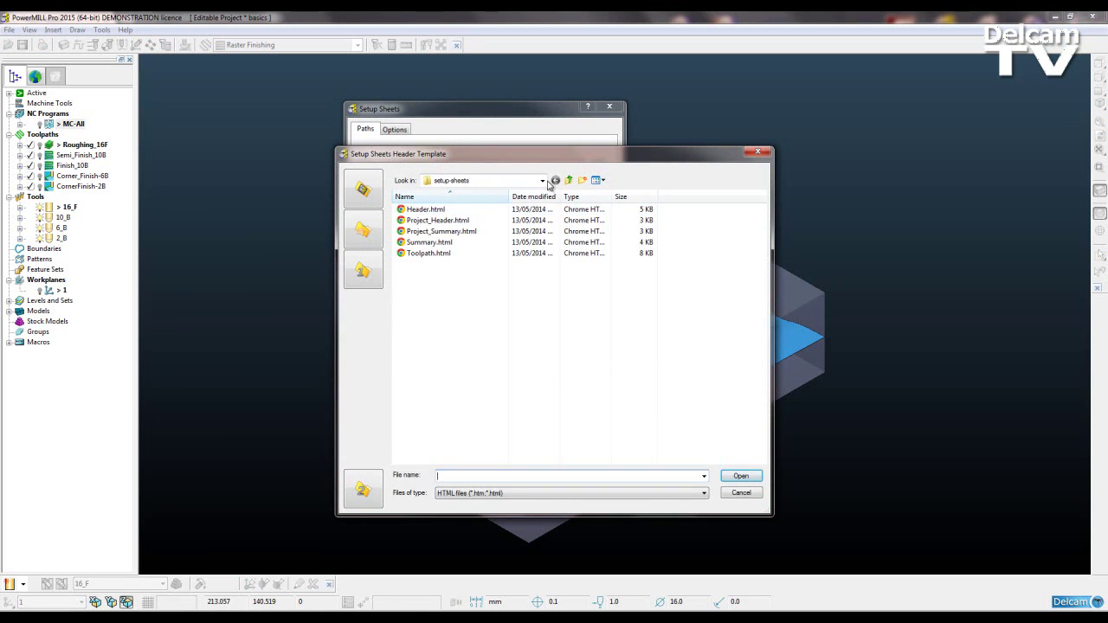
{"action": "left_click", "coordinate": [543, 180]}
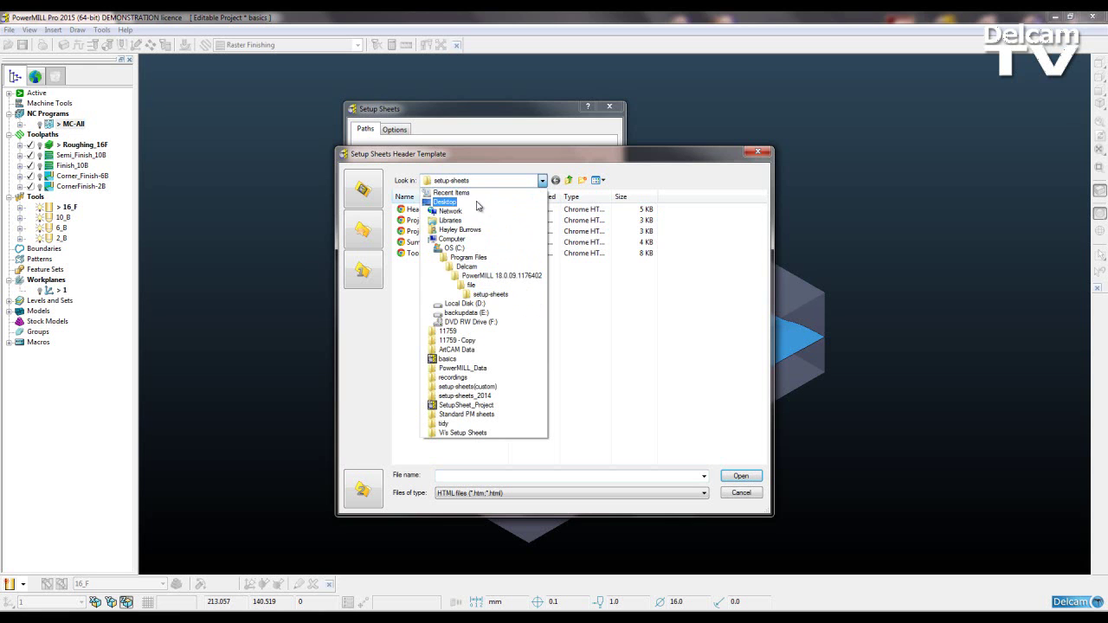
{"action": "left_click", "coordinate": [445, 202]}
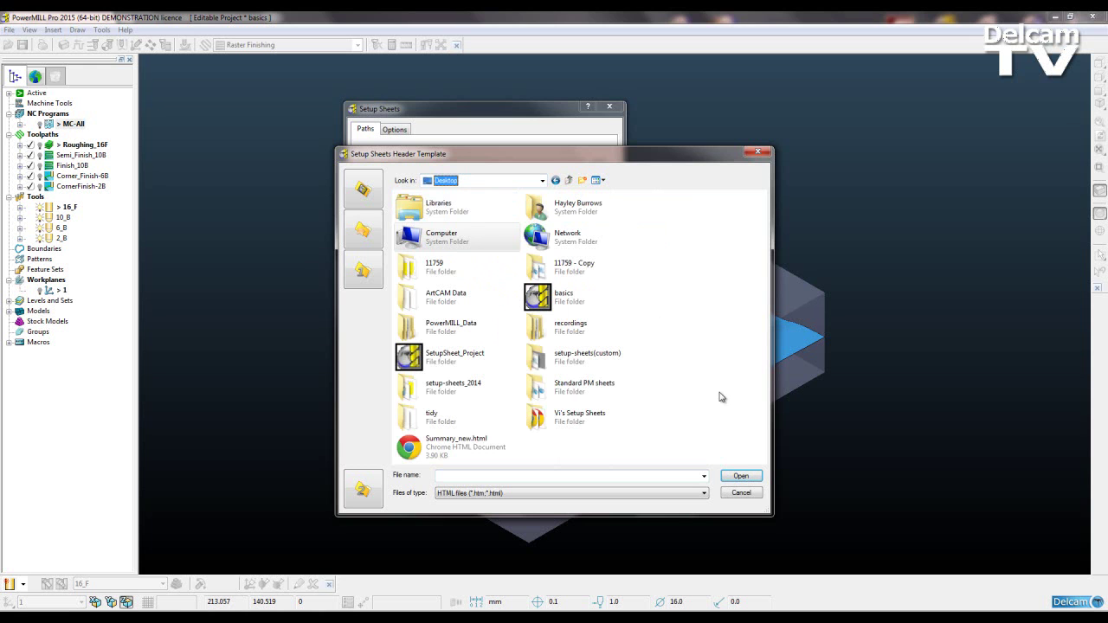
{"action": "double_click", "coordinate": [580, 360]}
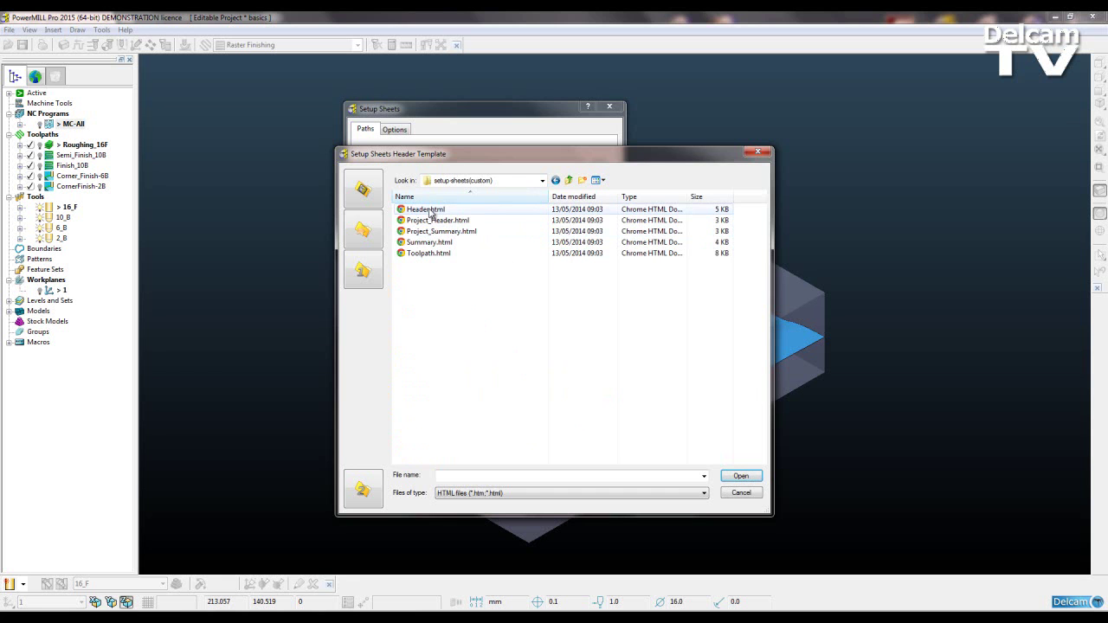
{"action": "left_click_drag", "start_coordinate": [459, 153], "coordinate": [765, 149]}
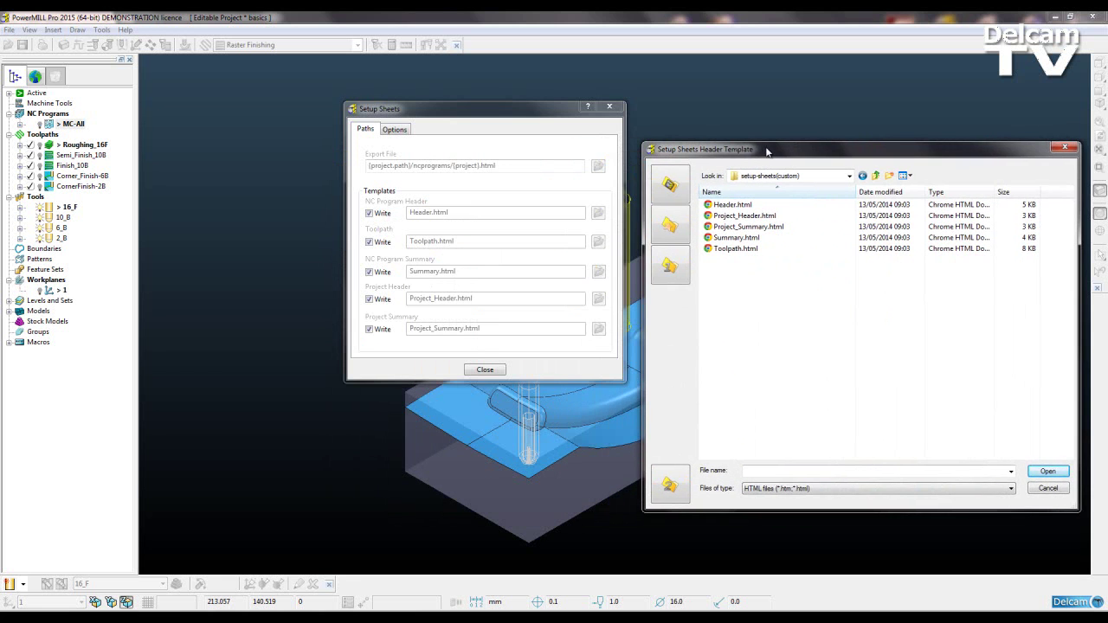
{"action": "left_click", "coordinate": [742, 206]}
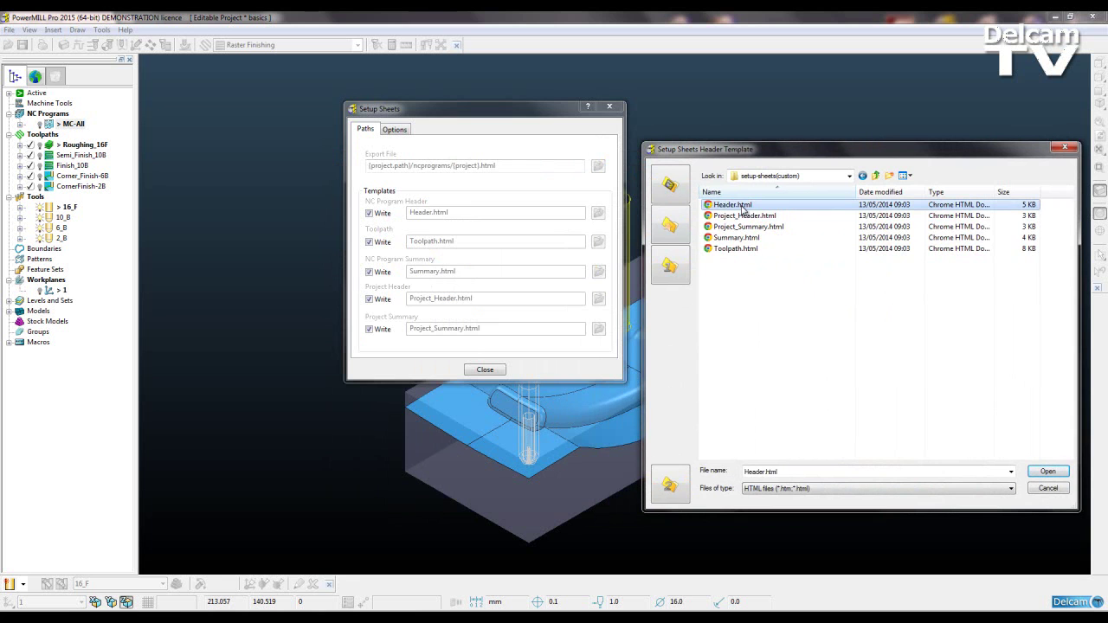
{"action": "left_click", "coordinate": [1045, 472]}
- Browse for a Toolpath template but cancel without choosing a file
{"action": "left_click_drag", "start_coordinate": [463, 108], "coordinate": [298, 76]}
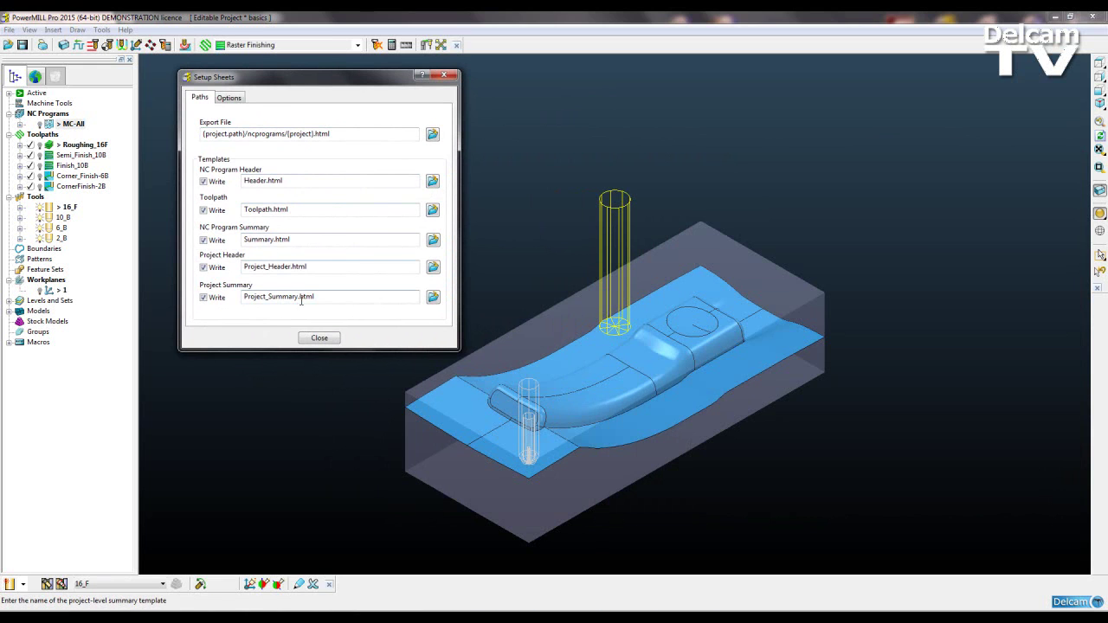
{"action": "left_click", "coordinate": [432, 211]}
{"action": "left_click_drag", "start_coordinate": [333, 117], "coordinate": [647, 101]}
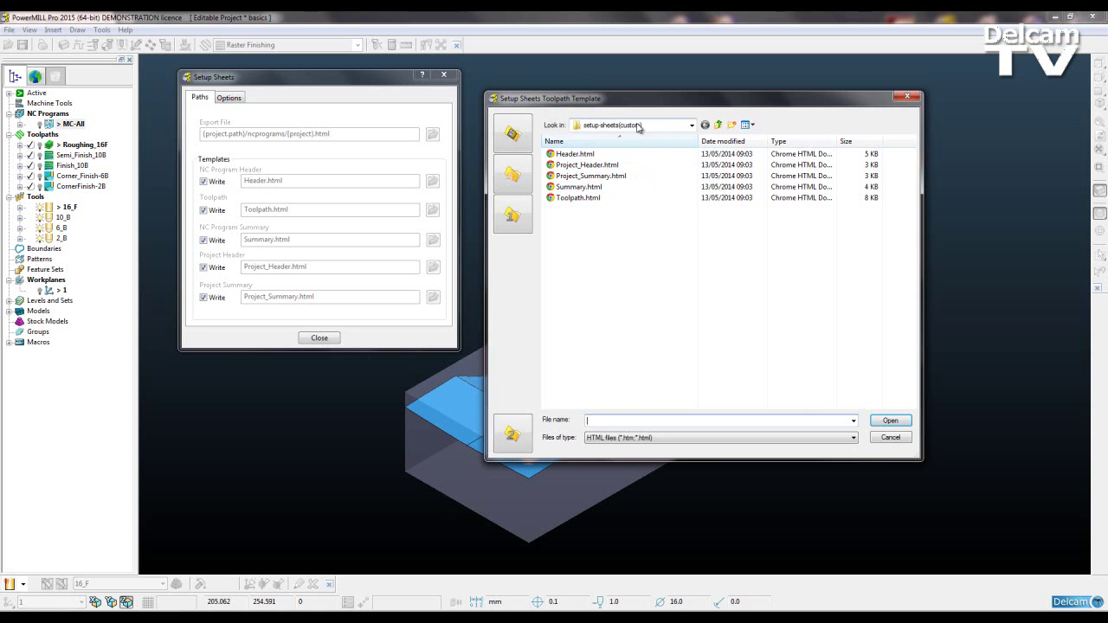
{"action": "left_click", "coordinate": [890, 437]}
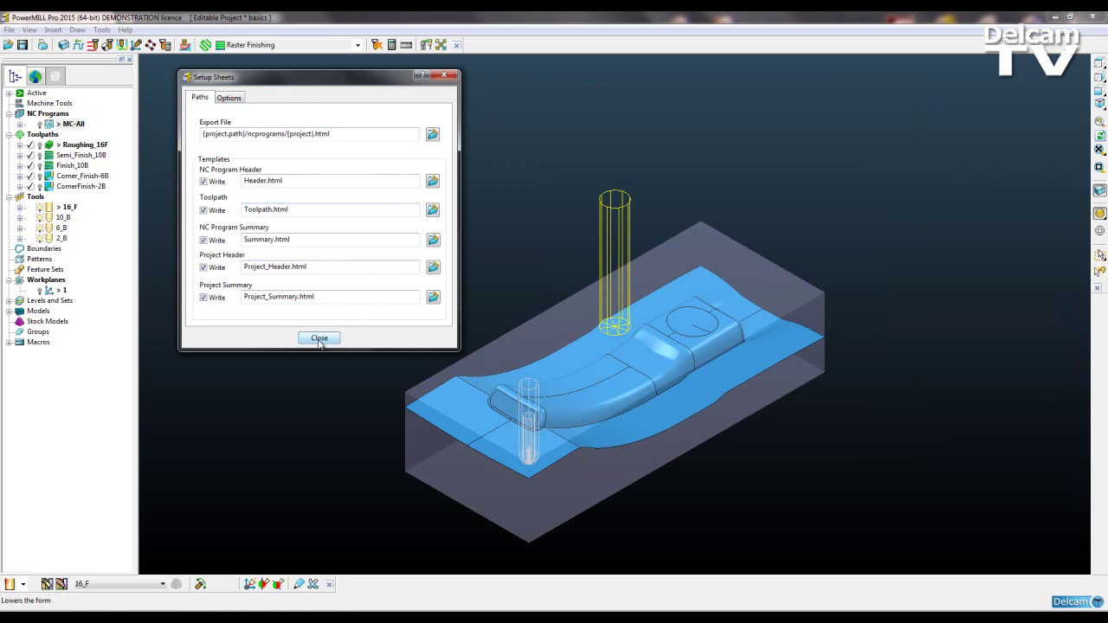
- Generate the MC-All setup sheet via Setup Sheets > Print, cancelling printing to view the spider logo
{"action": "left_click", "coordinate": [319, 338]}
{"action": "left_click", "coordinate": [68, 124]}
{"action": "right_click", "coordinate": [67, 124]}
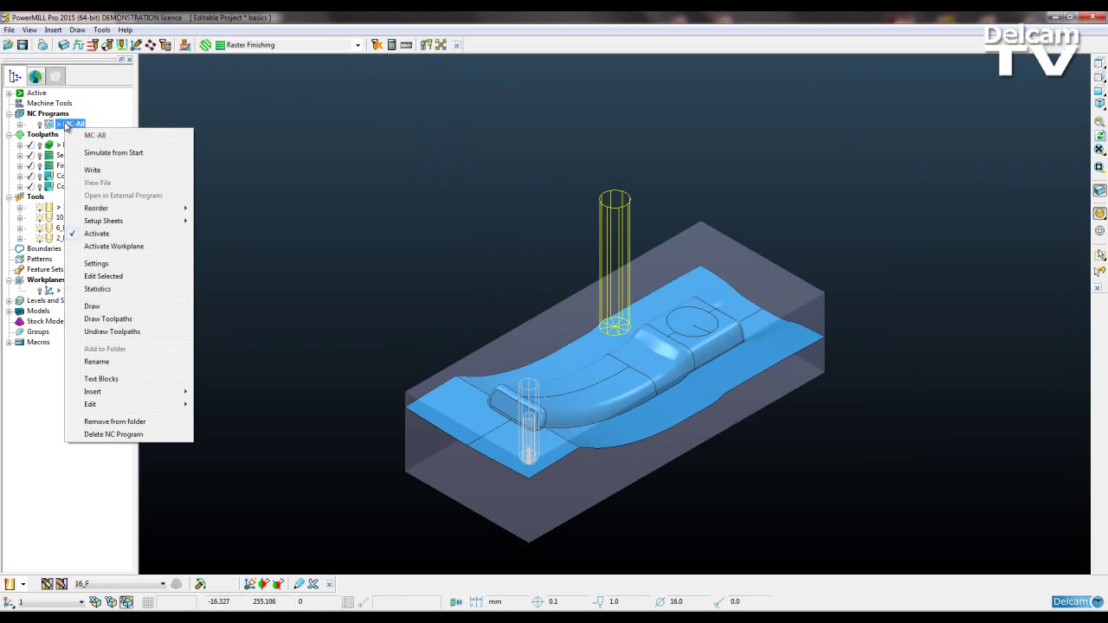
{"action": "mouse_move", "coordinate": [185, 222]}
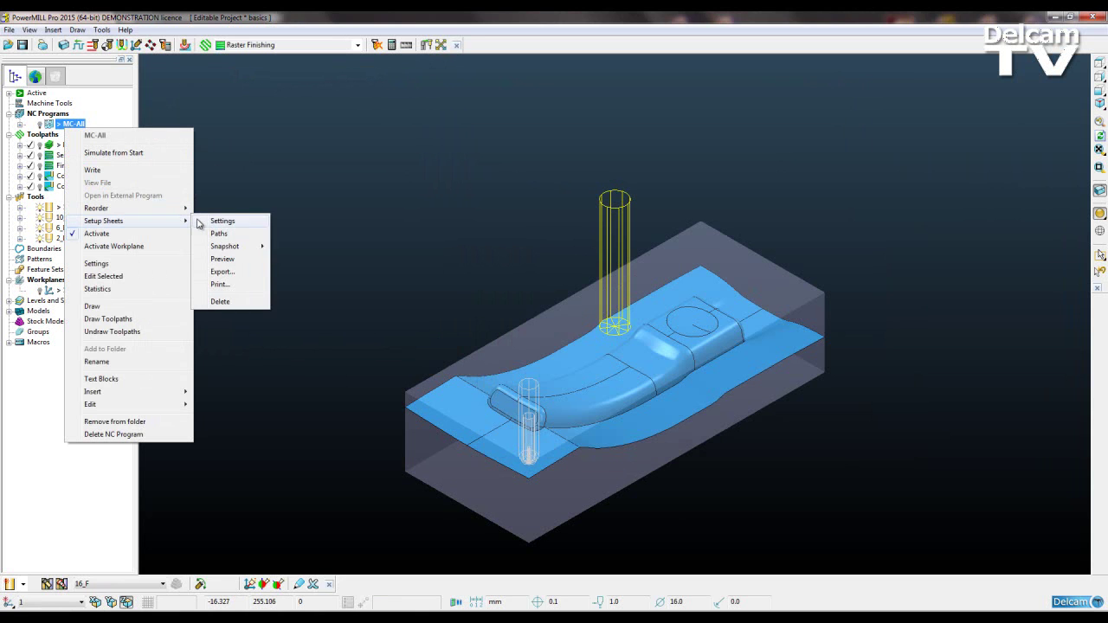
{"action": "left_click", "coordinate": [227, 283]}
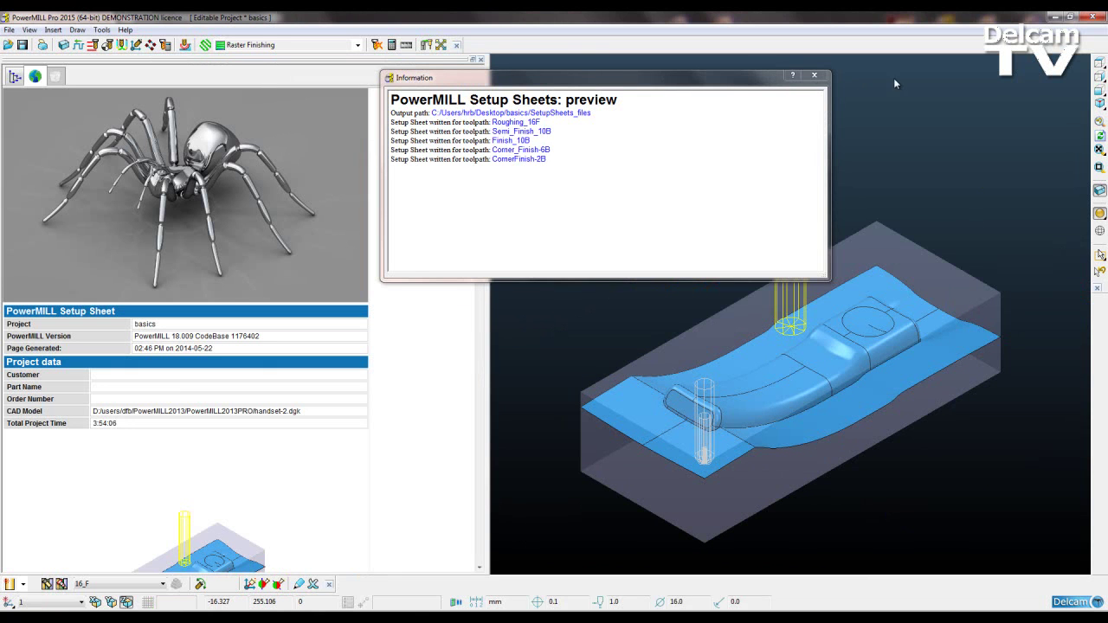
{"action": "key", "text": "ctrl+p"}
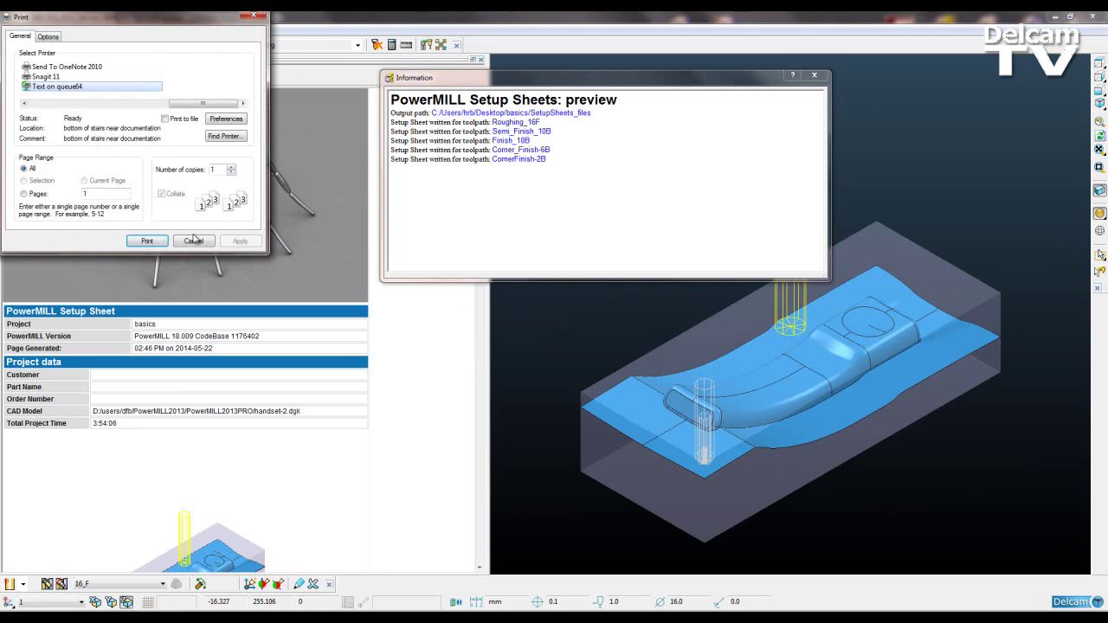
{"action": "left_click", "coordinate": [198, 239]}
{"action": "left_click", "coordinate": [814, 75]}
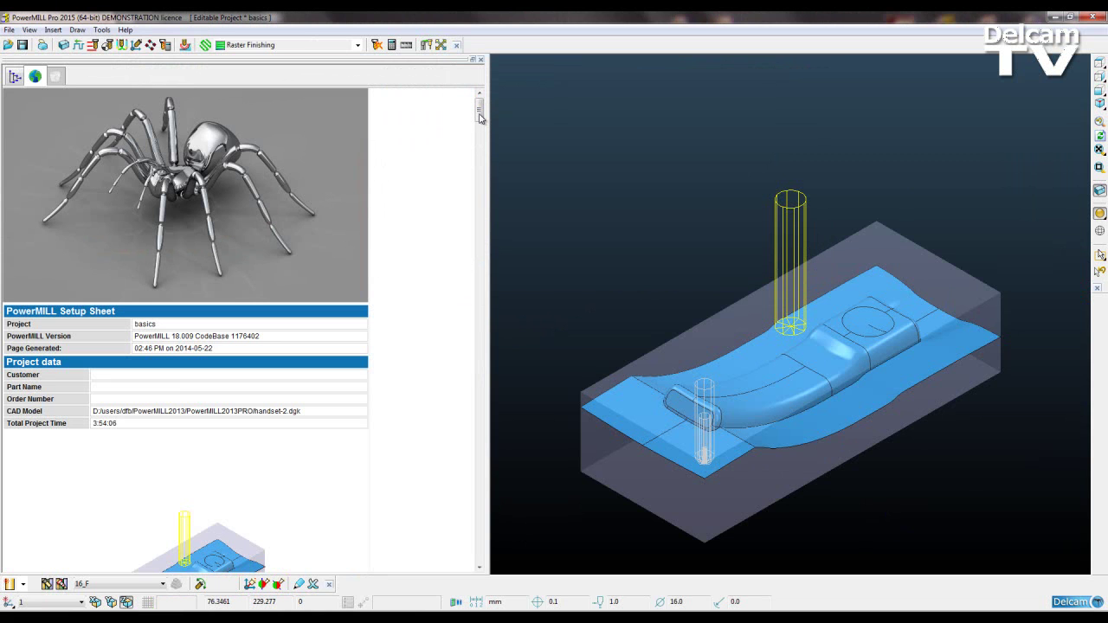
{"action": "mouse_move", "coordinate": [481, 117]}
{"action": "left_mouse_down"}
{"action": "mouse_move", "coordinate": [481, 178]}
{"action": "mouse_move", "coordinate": [480, 102]}
{"action": "mouse_move", "coordinate": [482, 115]}
{"action": "left_mouse_up"}
- Restore the setup-sheets(custom) folder and open style.css in Notepad++
{"action": "left_click", "coordinate": [139, 616]}
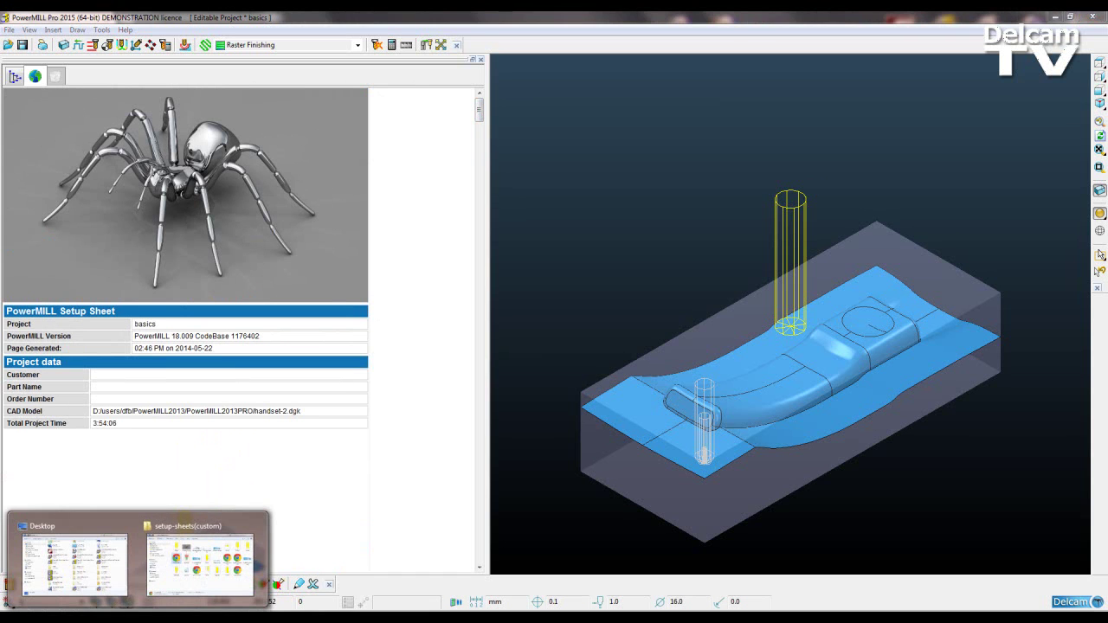
{"action": "left_click", "coordinate": [200, 563]}
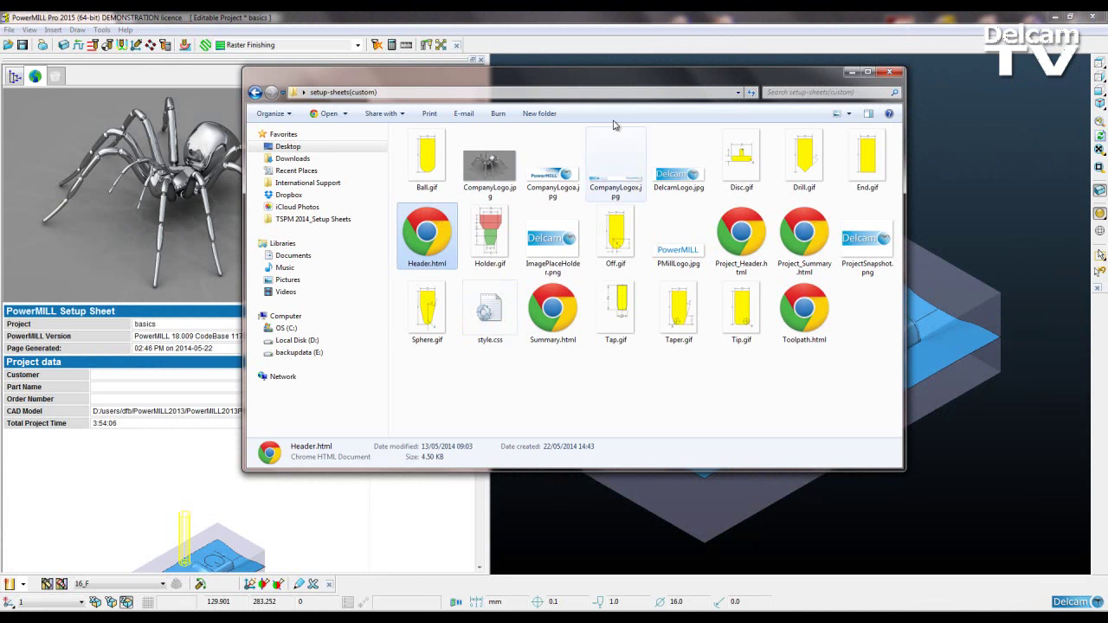
{"action": "right_click", "coordinate": [494, 304]}
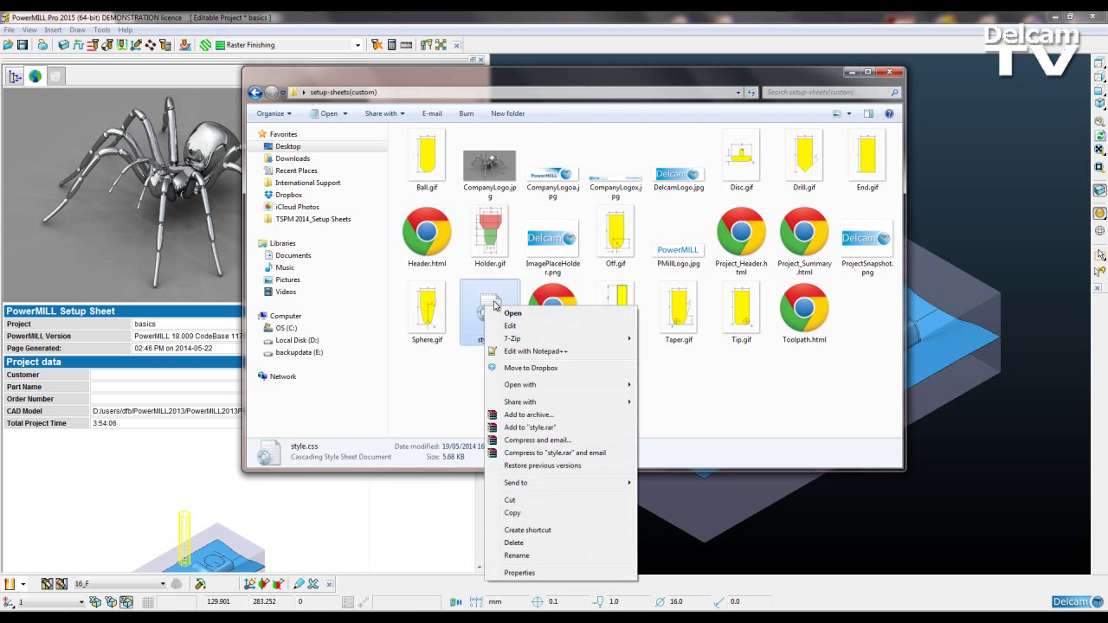
{"action": "left_click", "coordinate": [538, 351]}
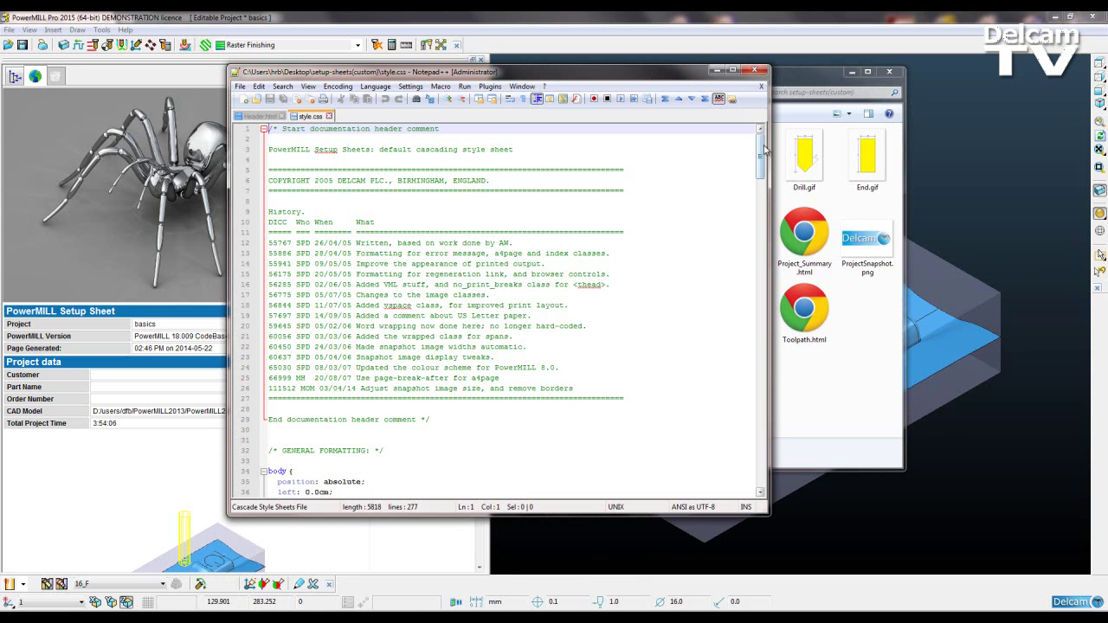
- Scroll style.css to the IMAGE STUFF logo styles and clear the folder window away
{"action": "left_click_drag", "start_coordinate": [760, 150], "coordinate": [759, 465]}
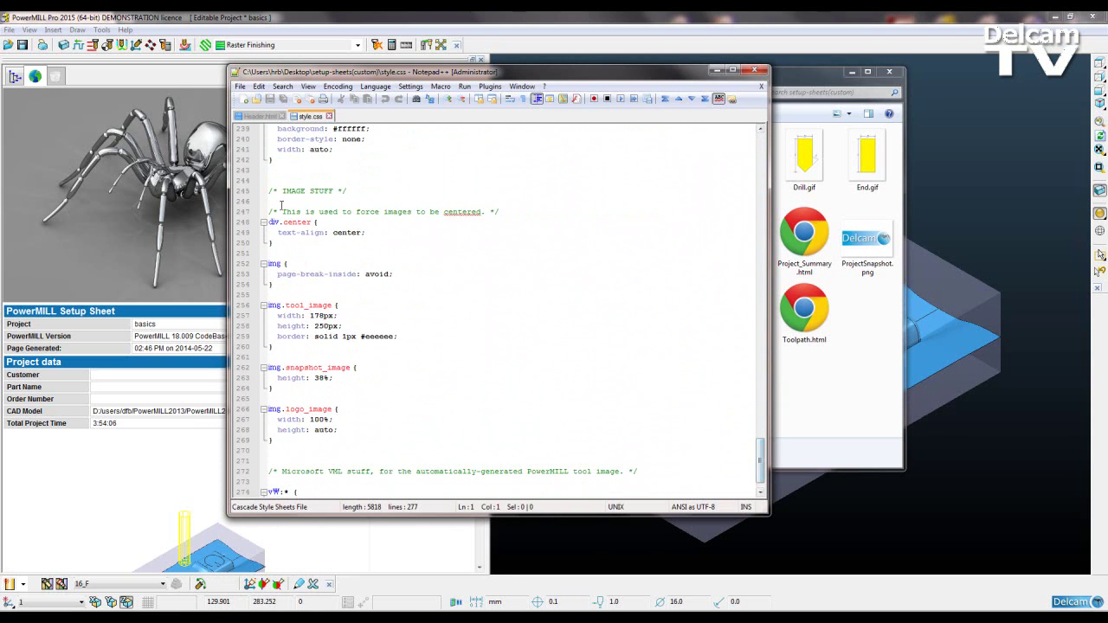
{"action": "left_click_drag", "start_coordinate": [354, 190], "coordinate": [244, 193]}
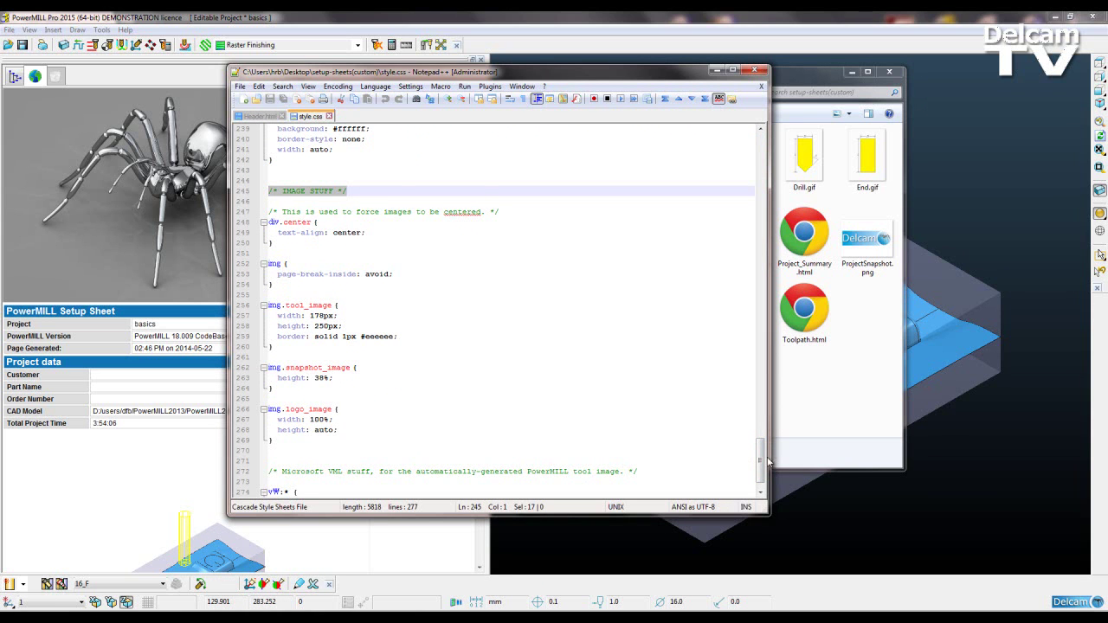
{"action": "scroll", "coordinate": [768, 463], "scroll_direction": "down", "scroll_amount": 1}
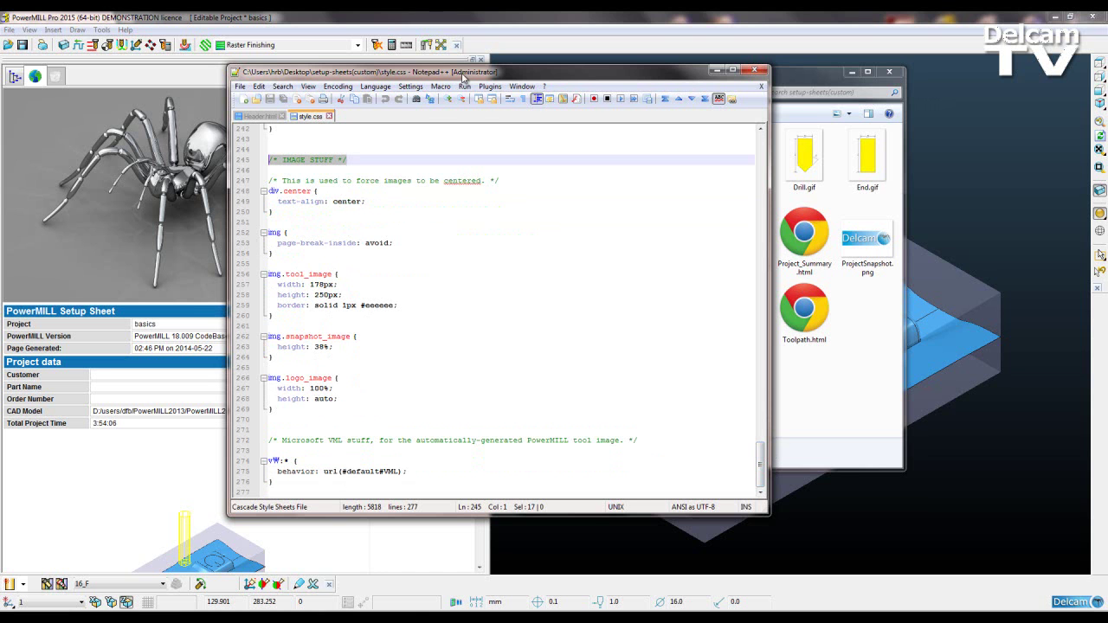
{"action": "left_click_drag", "start_coordinate": [463, 78], "coordinate": [684, 72]}
{"action": "left_click_drag", "start_coordinate": [371, 79], "coordinate": [358, 111]}
{"action": "left_click", "coordinate": [839, 102]}
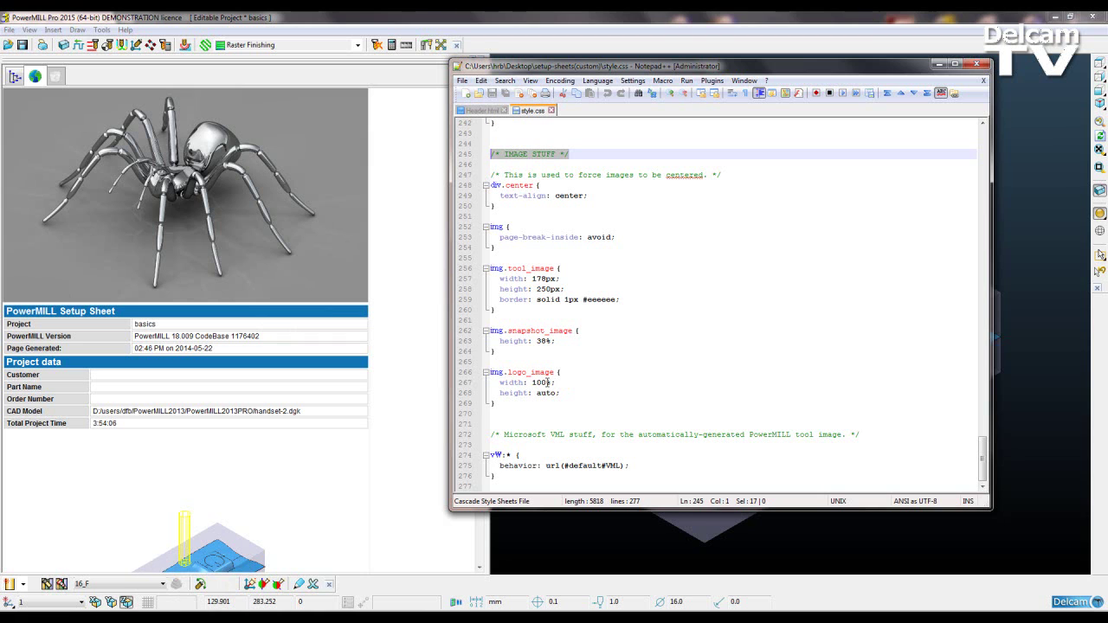
- Change the logo_image width from 100% to 50%, save style.css and minimise Notepad++
{"action": "left_click_drag", "start_coordinate": [547, 383], "coordinate": [537, 383]}
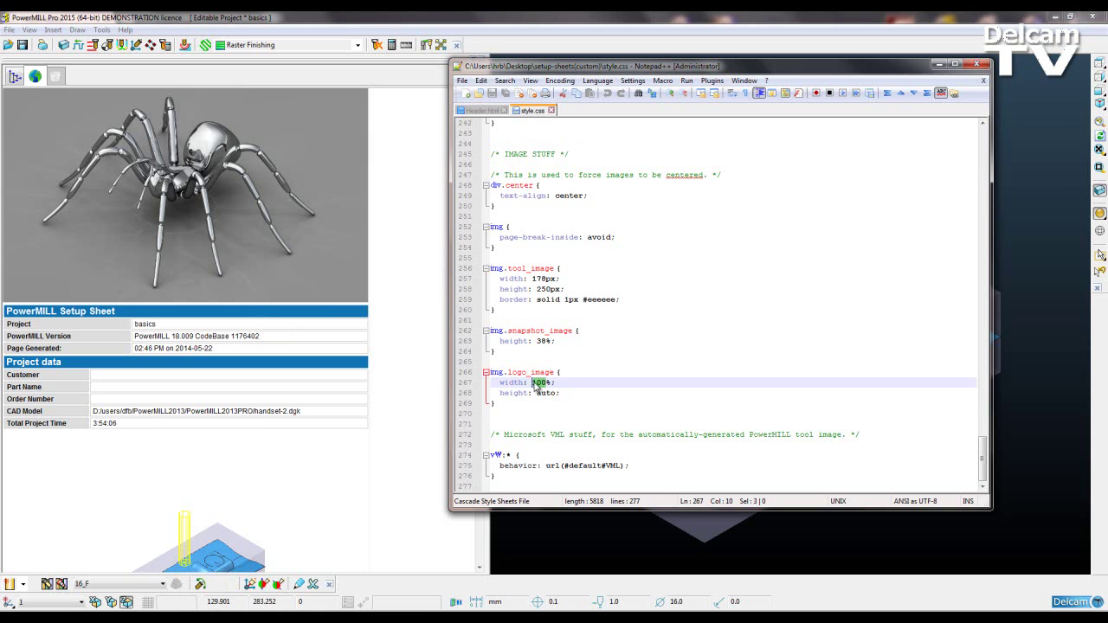
{"action": "type", "text": "50"}
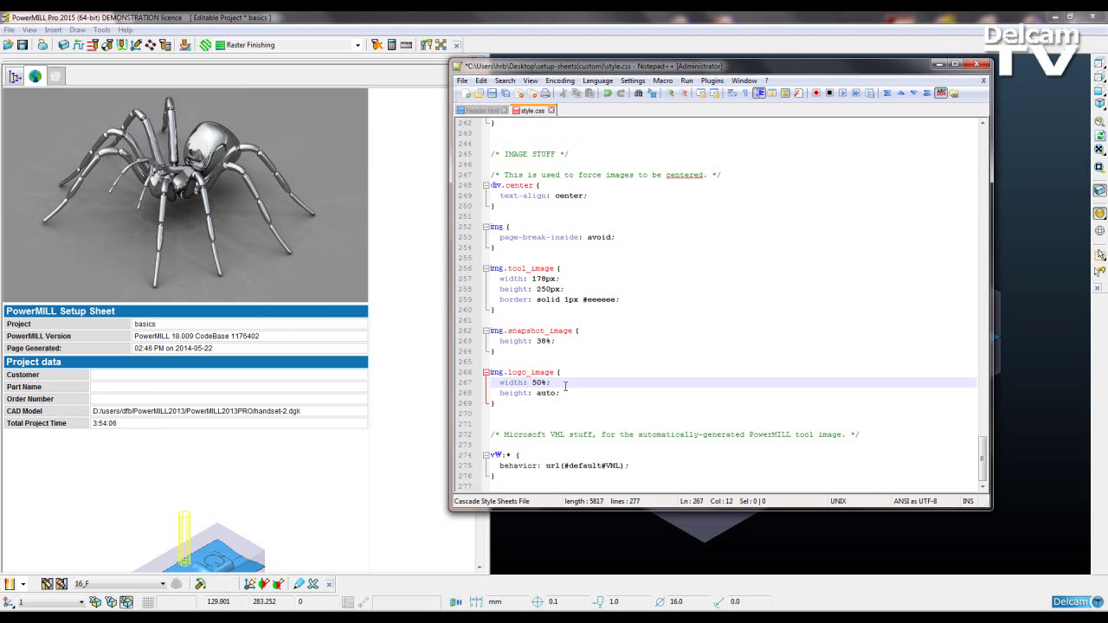
{"action": "left_click_drag", "start_coordinate": [512, 394], "coordinate": [567, 395]}
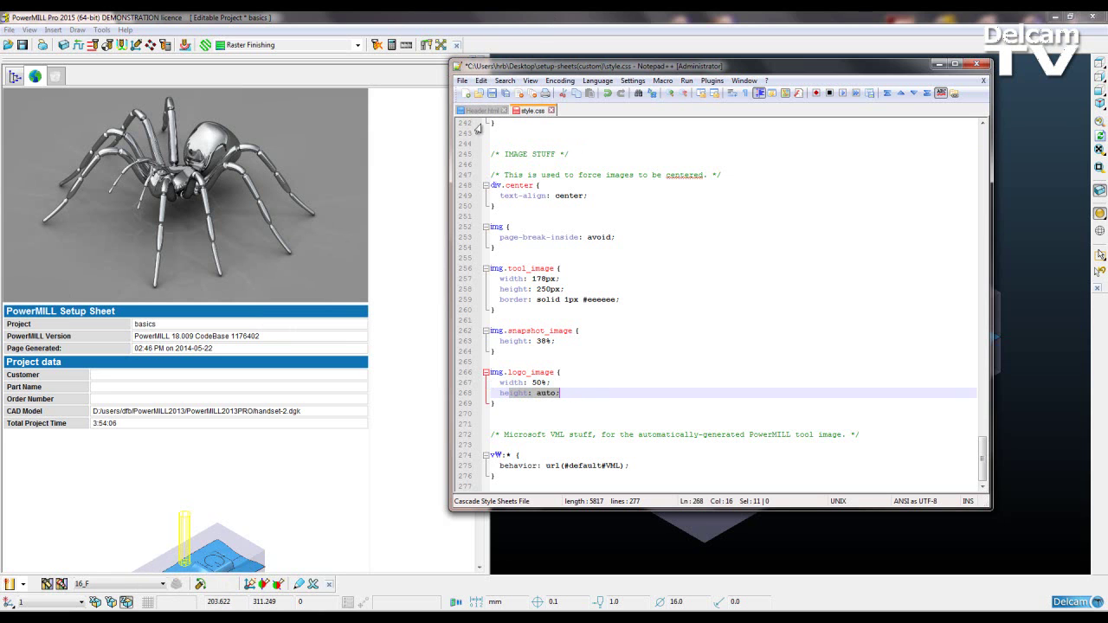
{"action": "left_click", "coordinate": [492, 94]}
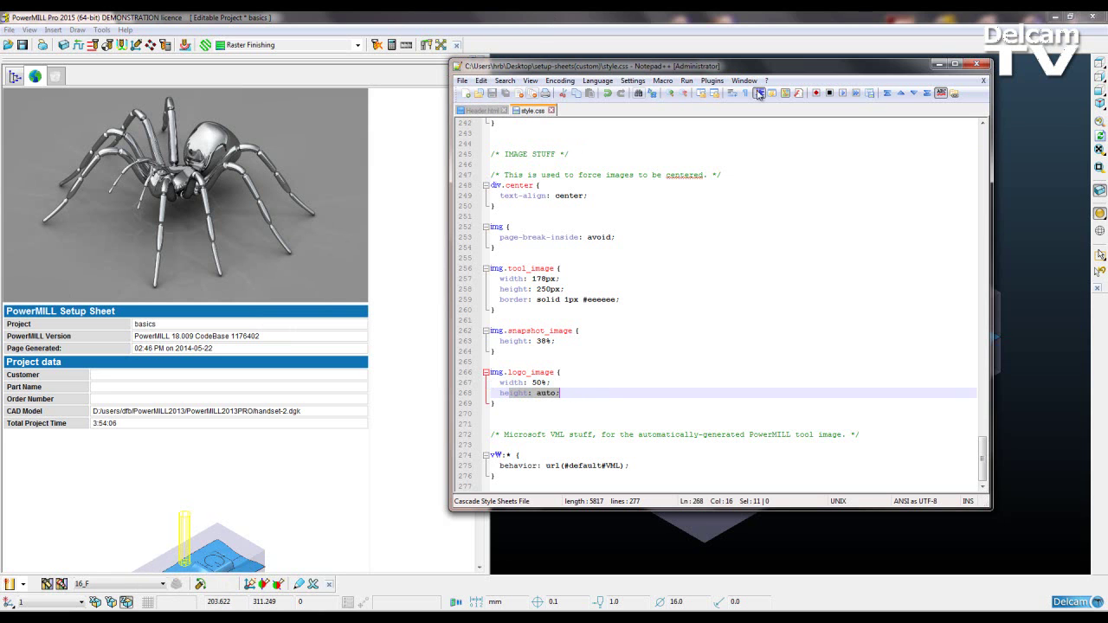
{"action": "left_click", "coordinate": [938, 65]}
- Print the MC-All setup sheet again, cancel printing, and scroll to the half-width spider logo
{"action": "left_click", "coordinate": [13, 77]}
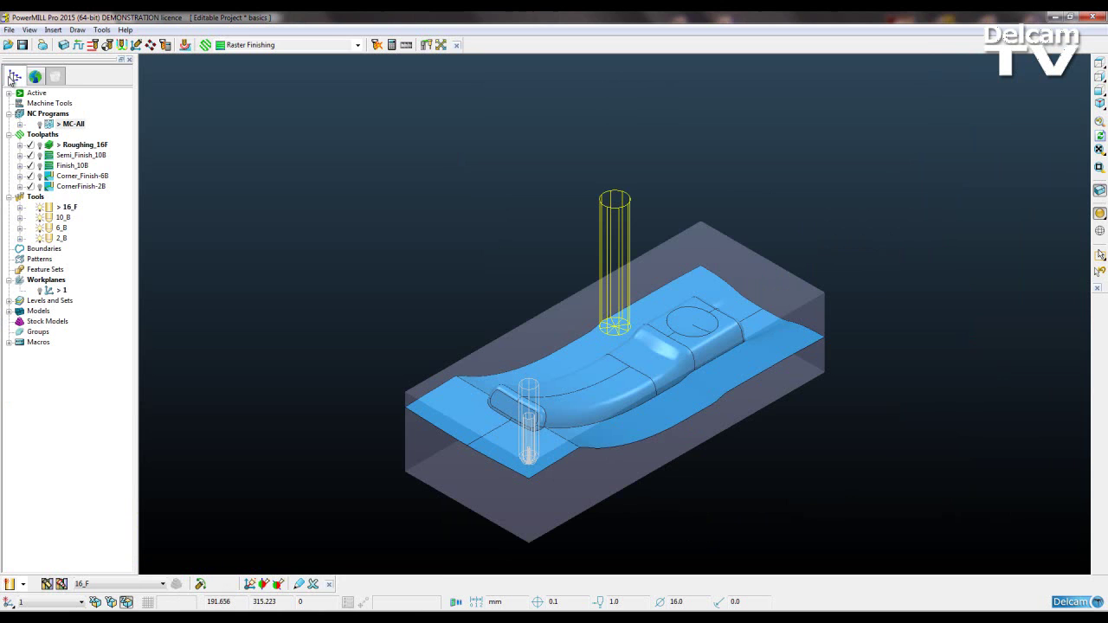
{"action": "right_click", "coordinate": [66, 126]}
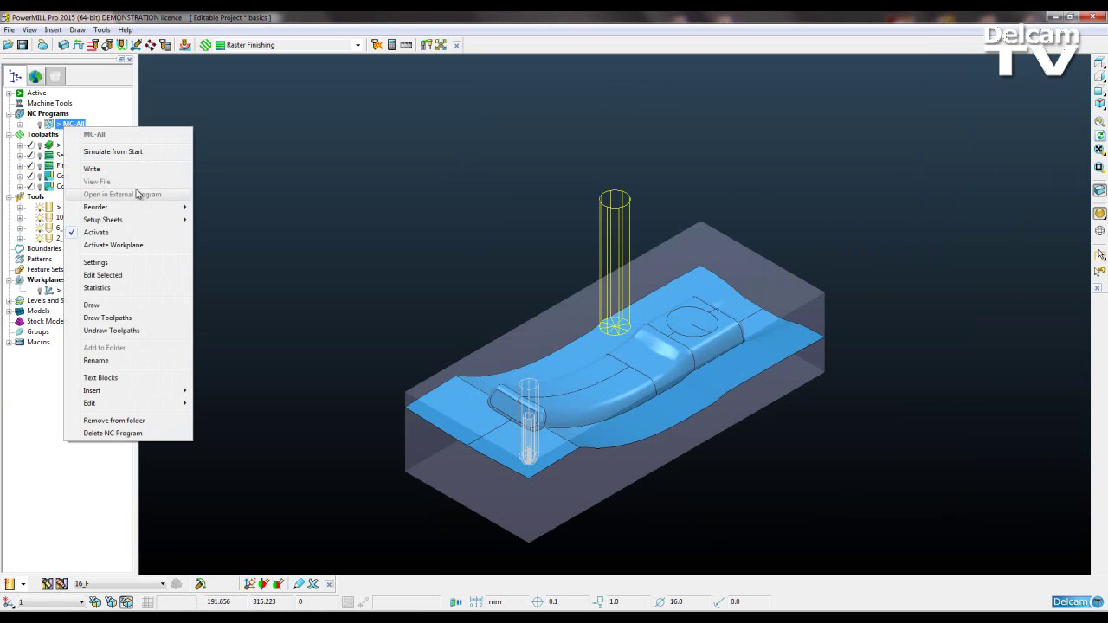
{"action": "mouse_move", "coordinate": [124, 221]}
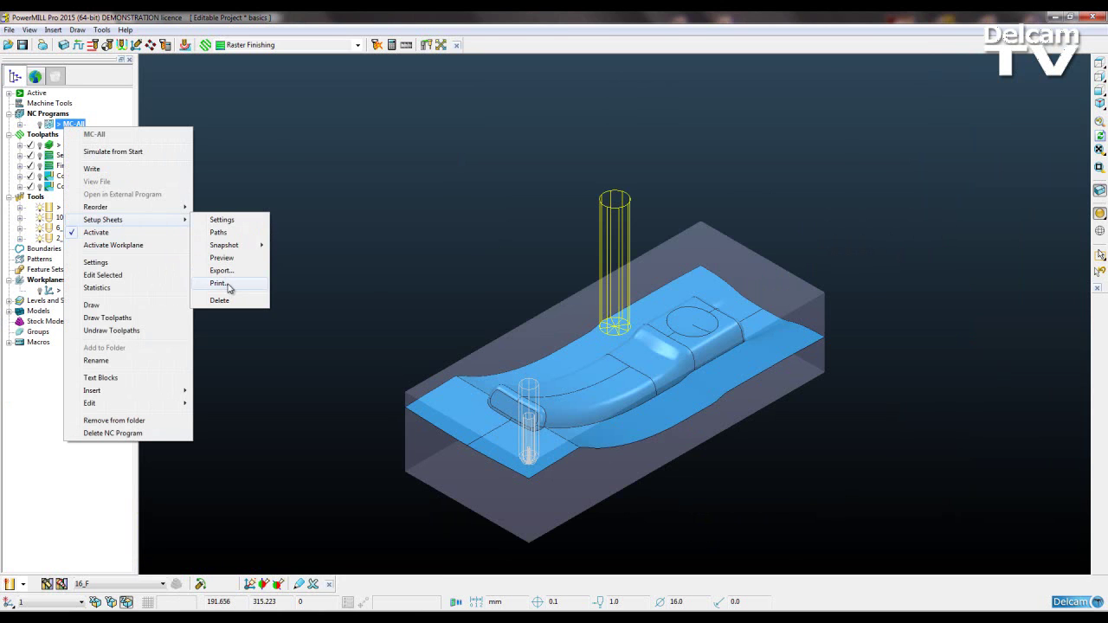
{"action": "left_click", "coordinate": [232, 284]}
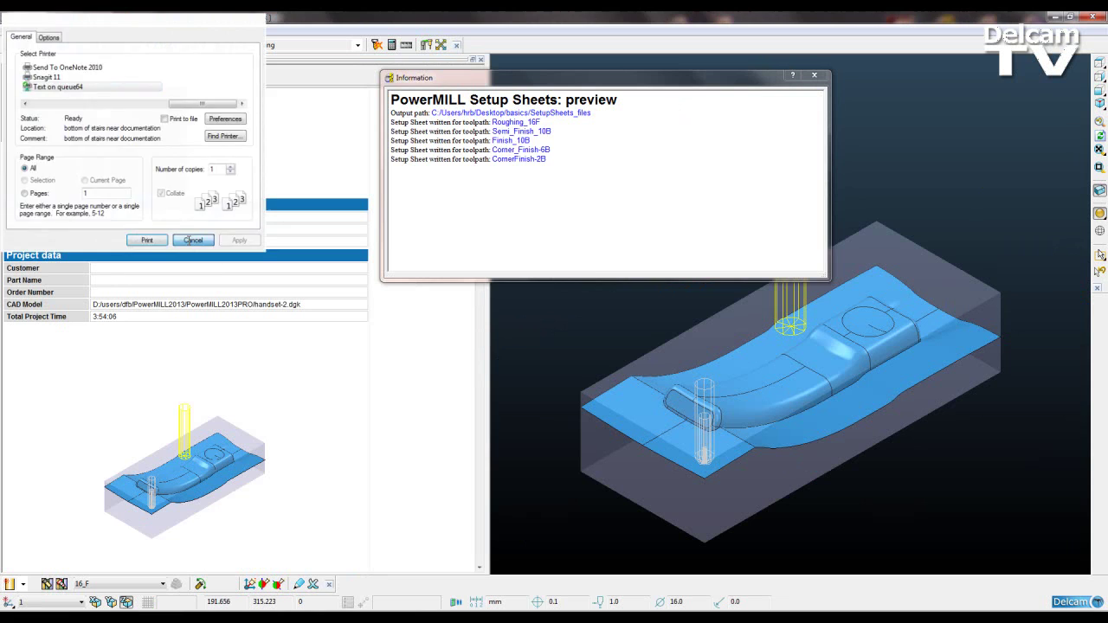
{"action": "left_click", "coordinate": [190, 244]}
{"action": "left_click_drag", "start_coordinate": [501, 81], "coordinate": [717, 87]}
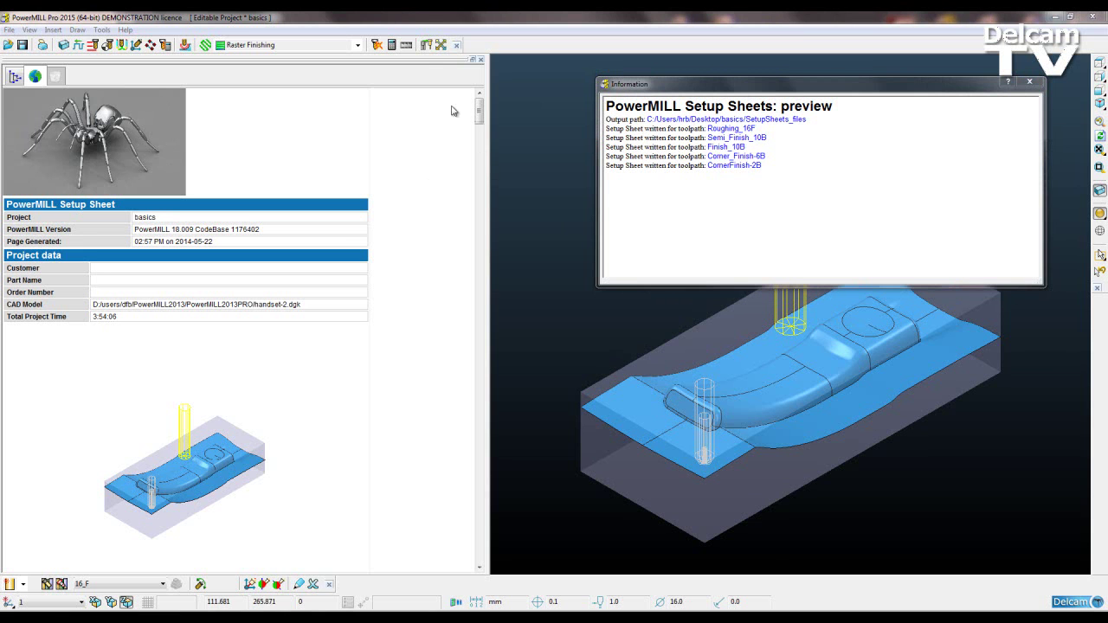
{"action": "left_click_drag", "start_coordinate": [480, 110], "coordinate": [483, 235]}
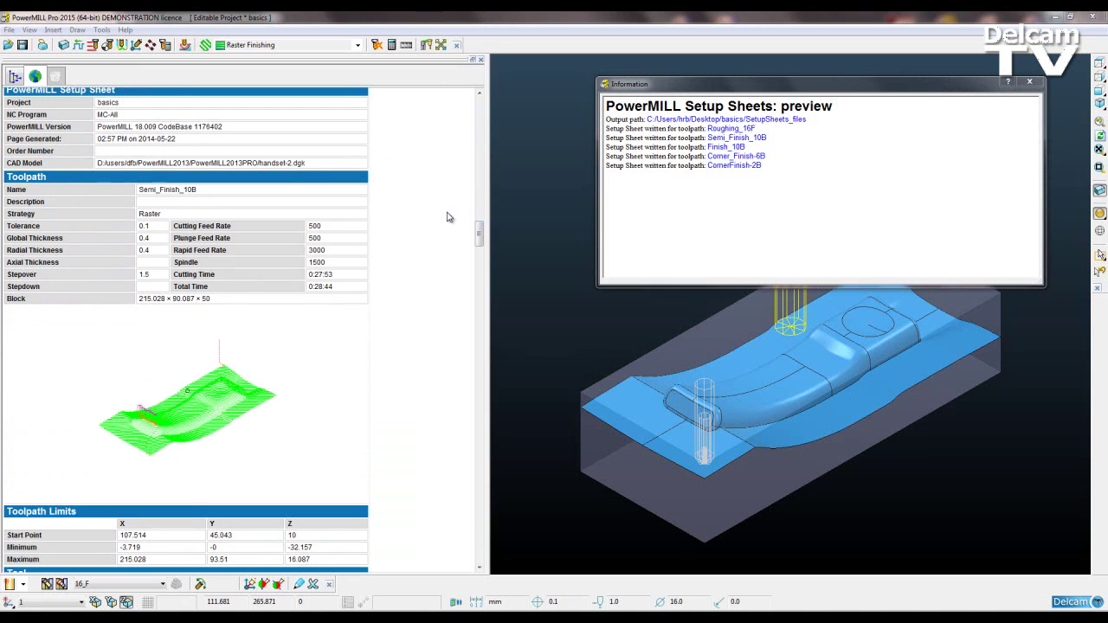
- In MC-All's setup sheet paths, untick Write for Project Header, Project Summary, Toolpath and NC Program Header
{"action": "left_click", "coordinate": [14, 78]}
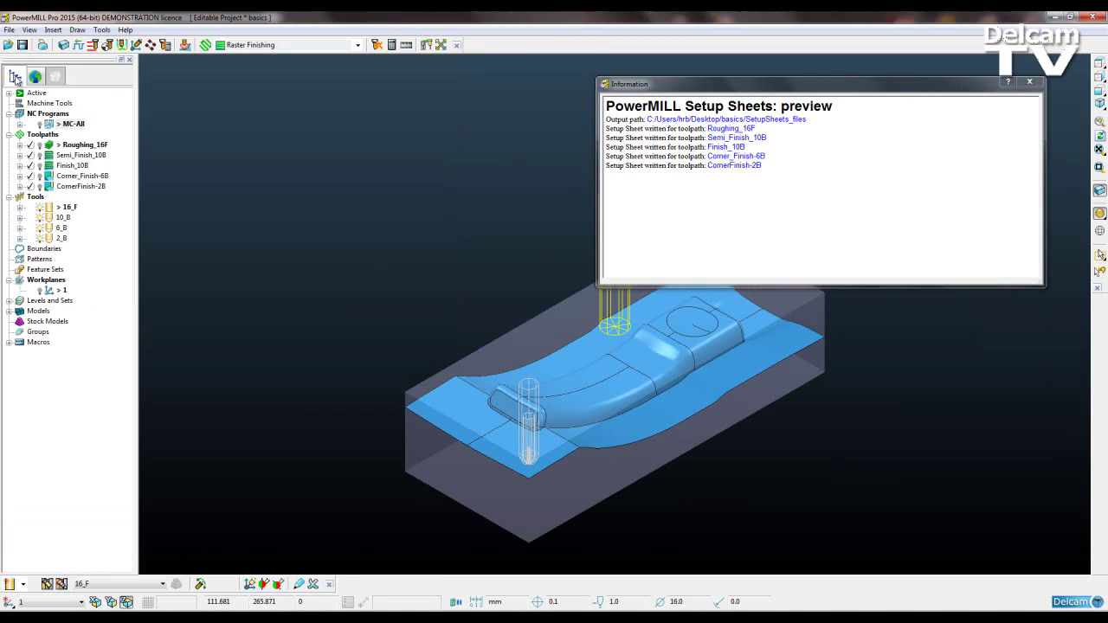
{"action": "right_click", "coordinate": [74, 125]}
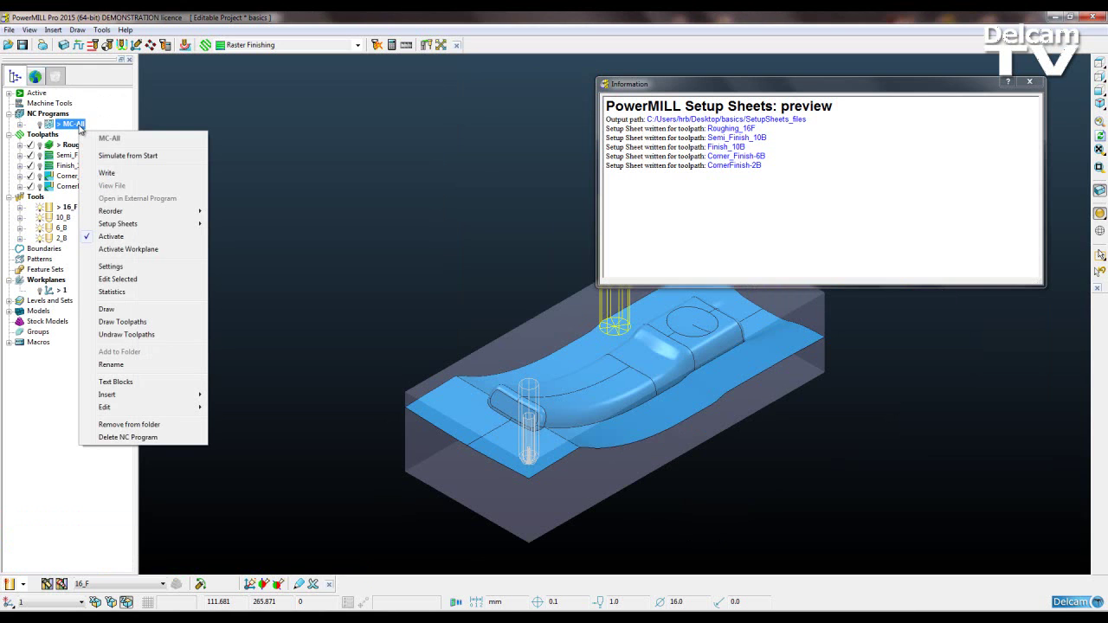
{"action": "mouse_move", "coordinate": [126, 228]}
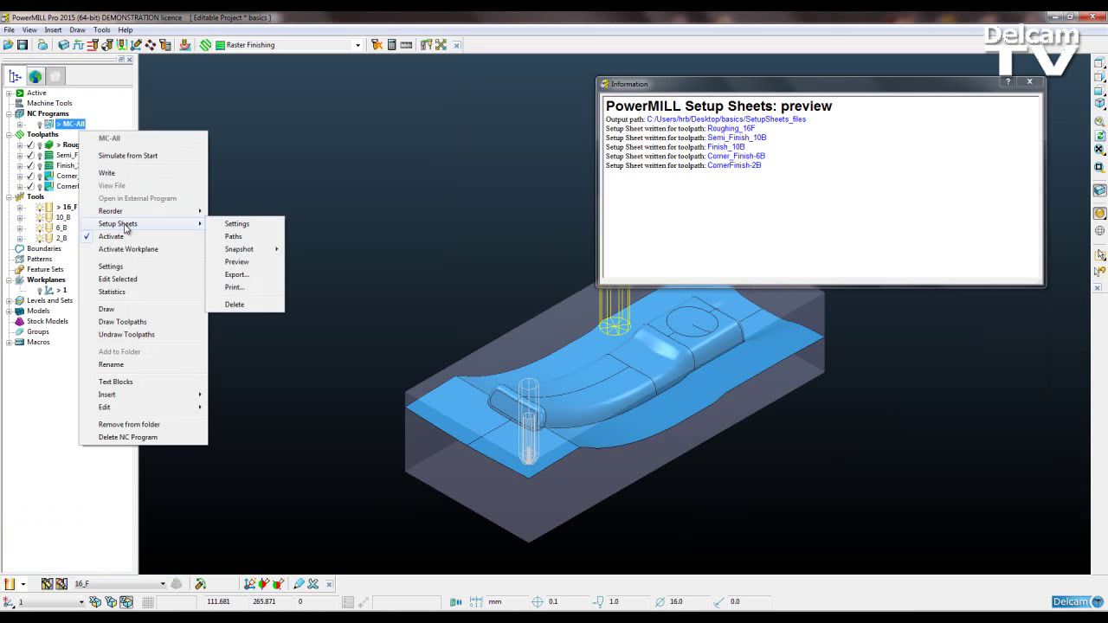
{"action": "left_click", "coordinate": [251, 238]}
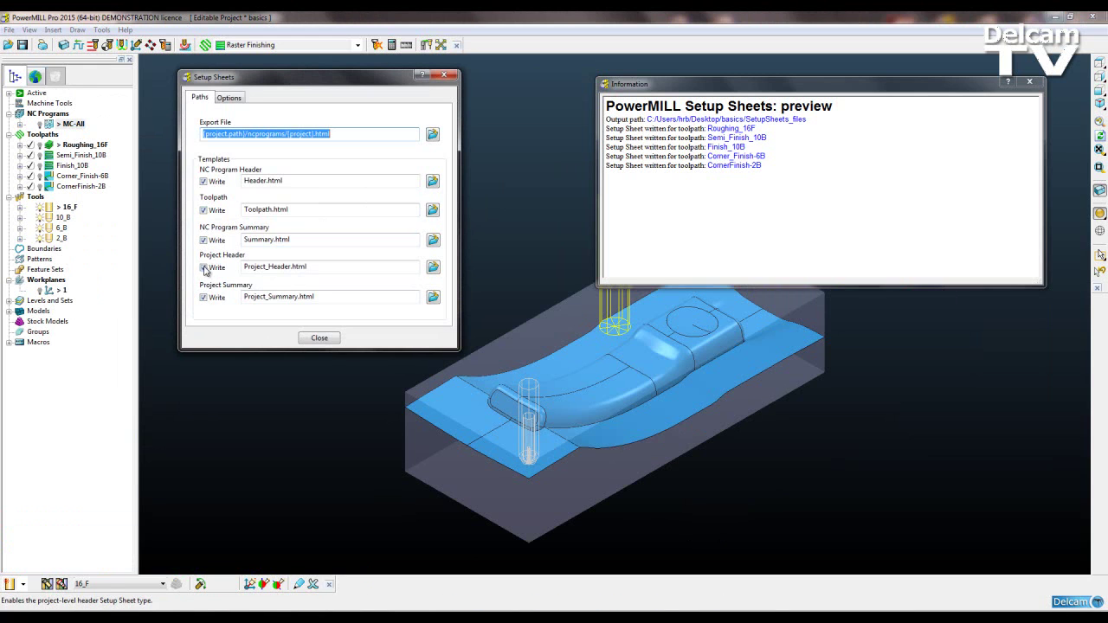
{"action": "left_click", "coordinate": [204, 267]}
{"action": "left_click", "coordinate": [204, 297]}
{"action": "left_click", "coordinate": [204, 210]}
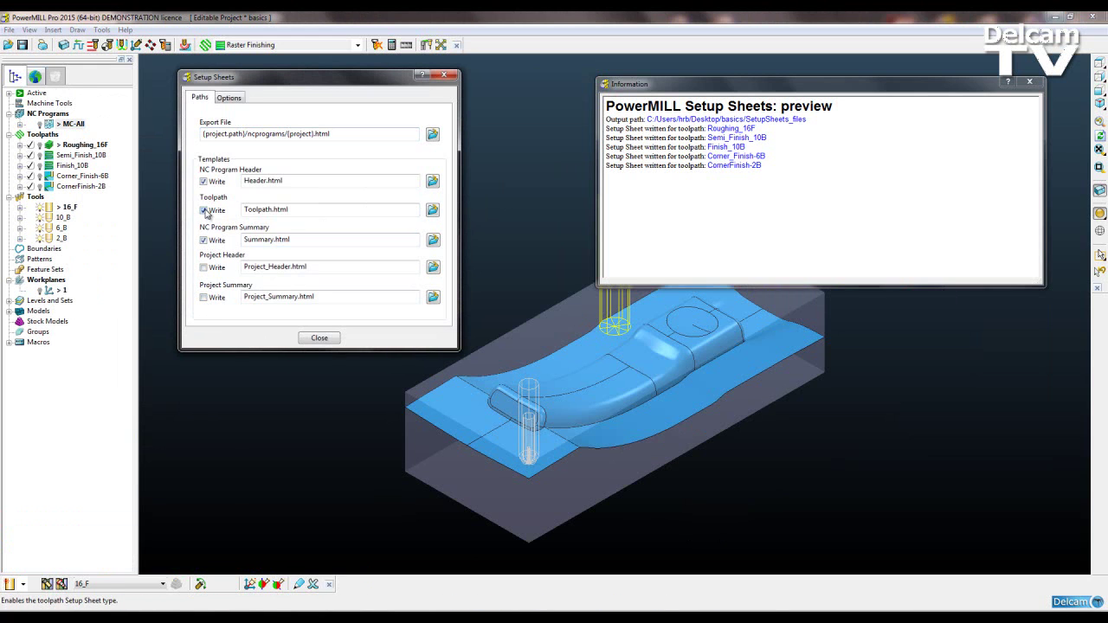
{"action": "left_click", "coordinate": [204, 182]}
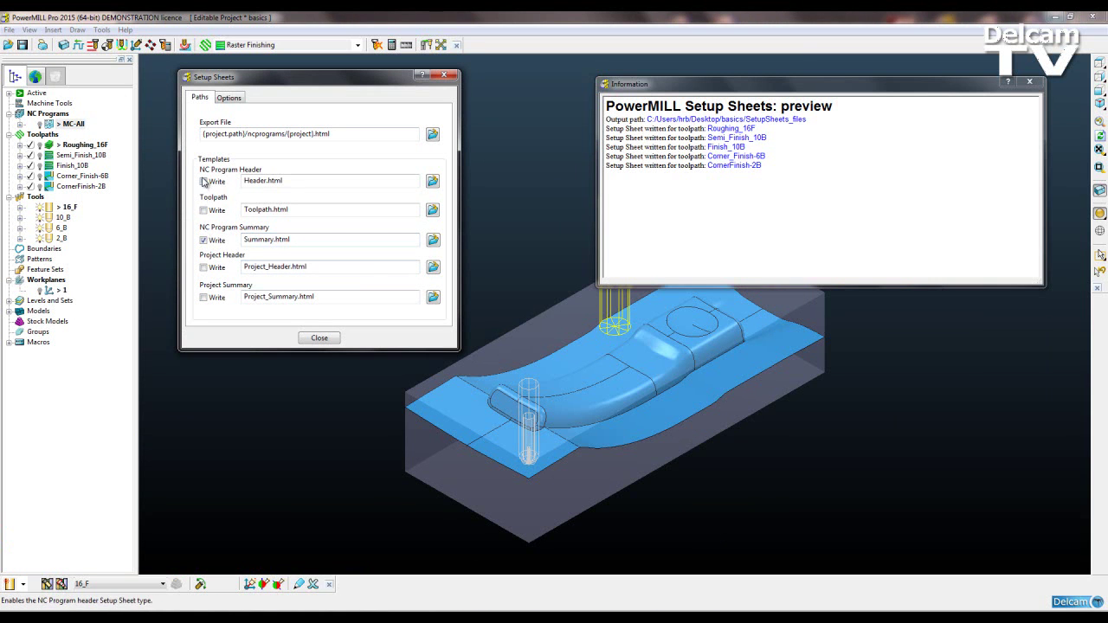
- Regenerate the MC-All setup sheet through Print..., cancelling printing so the summary page is shown
{"action": "left_click", "coordinate": [320, 338]}
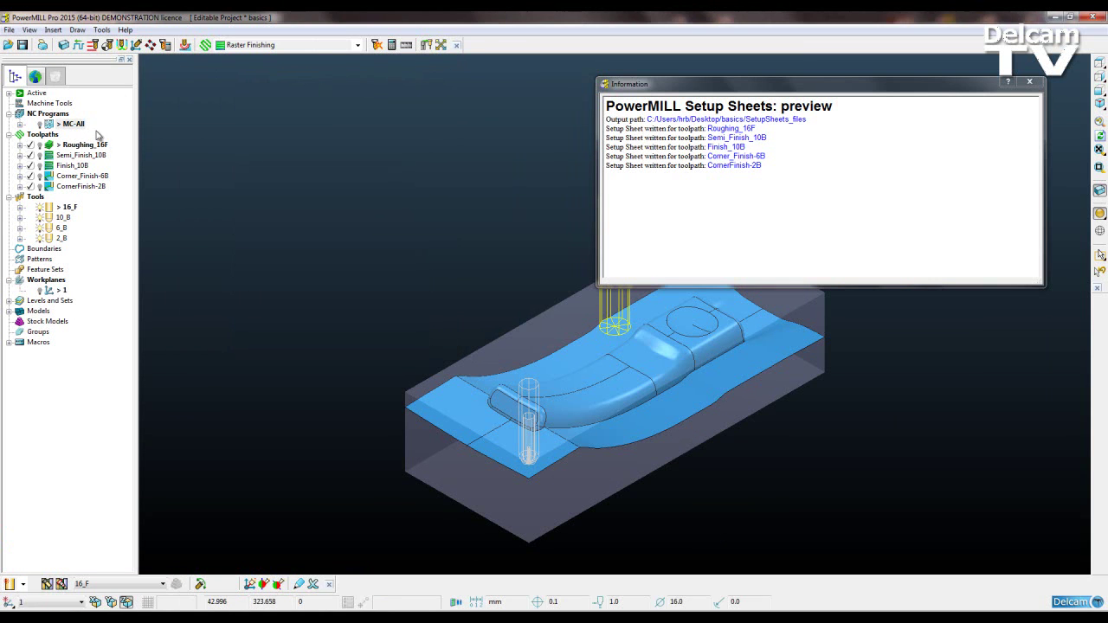
{"action": "right_click", "coordinate": [77, 126]}
{"action": "mouse_move", "coordinate": [187, 227]}
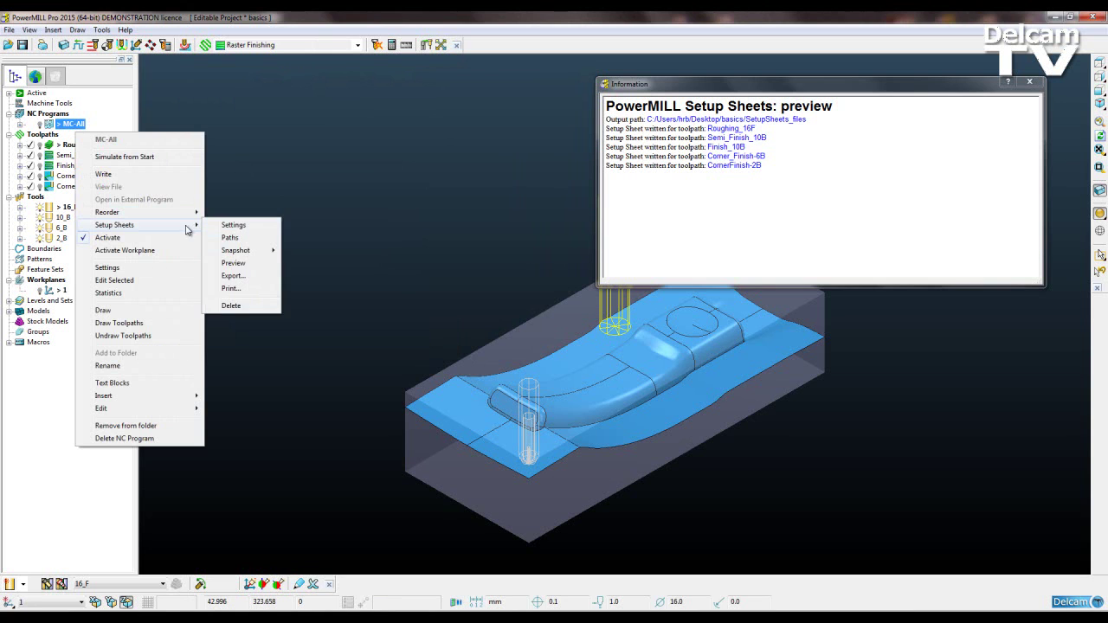
{"action": "left_click", "coordinate": [229, 288]}
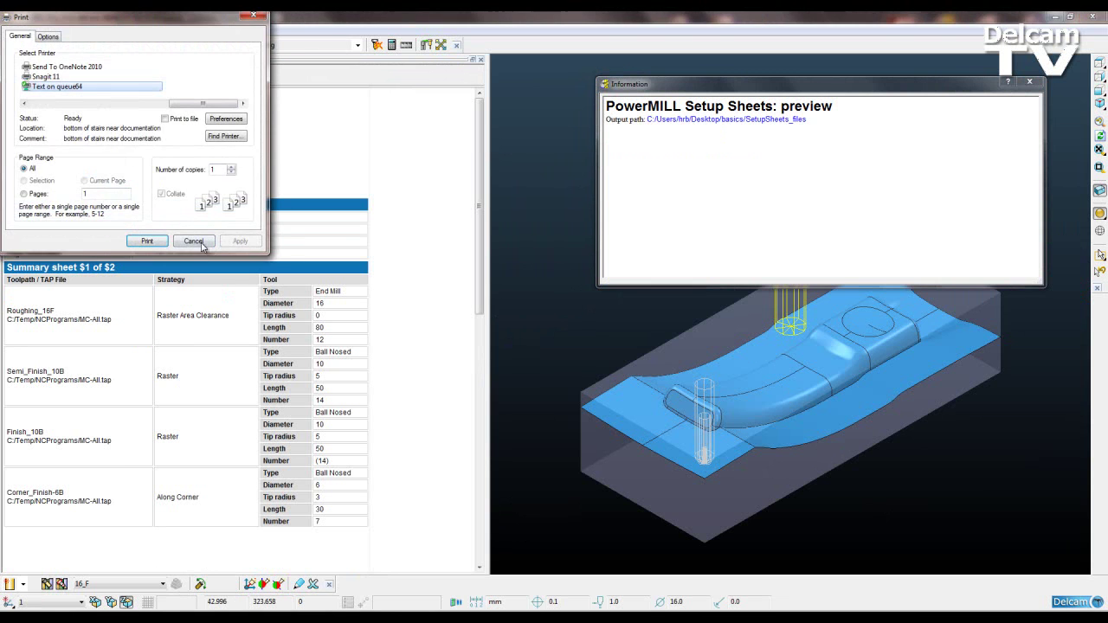
{"action": "left_click", "coordinate": [193, 242]}
{"action": "mouse_move", "coordinate": [482, 176]}
{"action": "left_mouse_down"}
{"action": "mouse_move", "coordinate": [481, 404]}
{"action": "mouse_move", "coordinate": [481, 170]}
{"action": "left_mouse_up"}
- Open Print.html from Desktop > basics > SetupSheets_files > project_sheets in the browser
{"action": "mouse_move", "coordinate": [138, 620]}
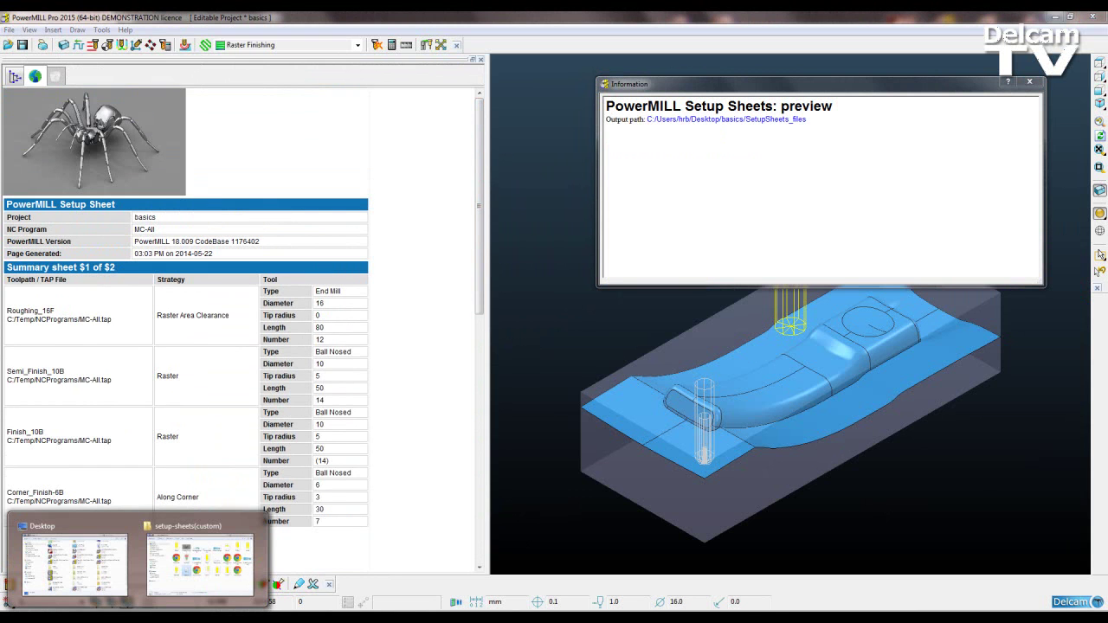
{"action": "left_click", "coordinate": [74, 563]}
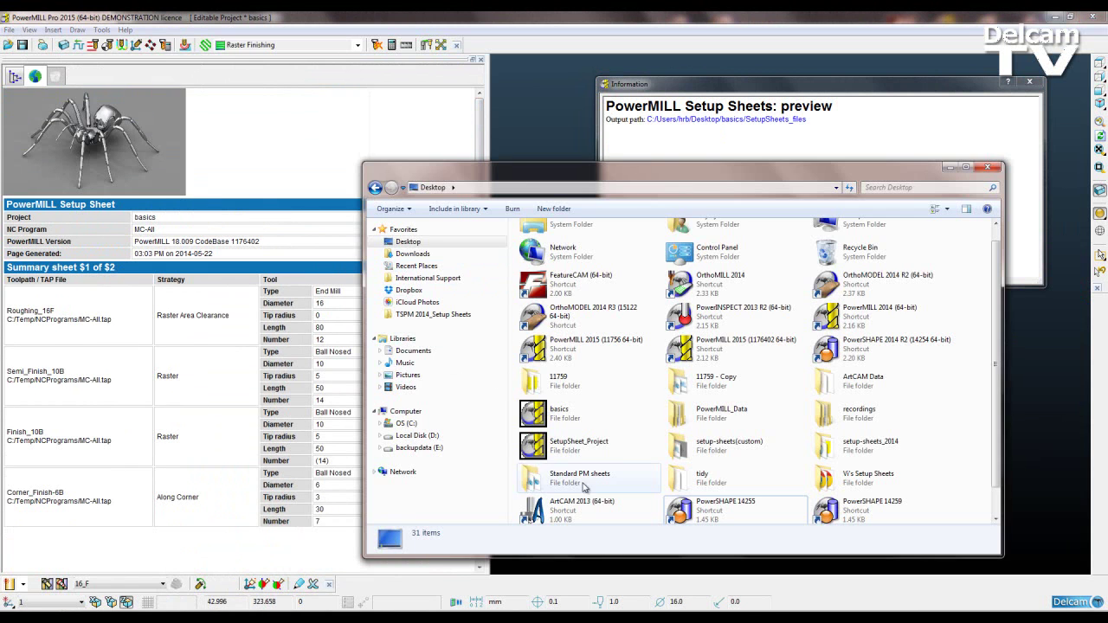
{"action": "double_click", "coordinate": [564, 413]}
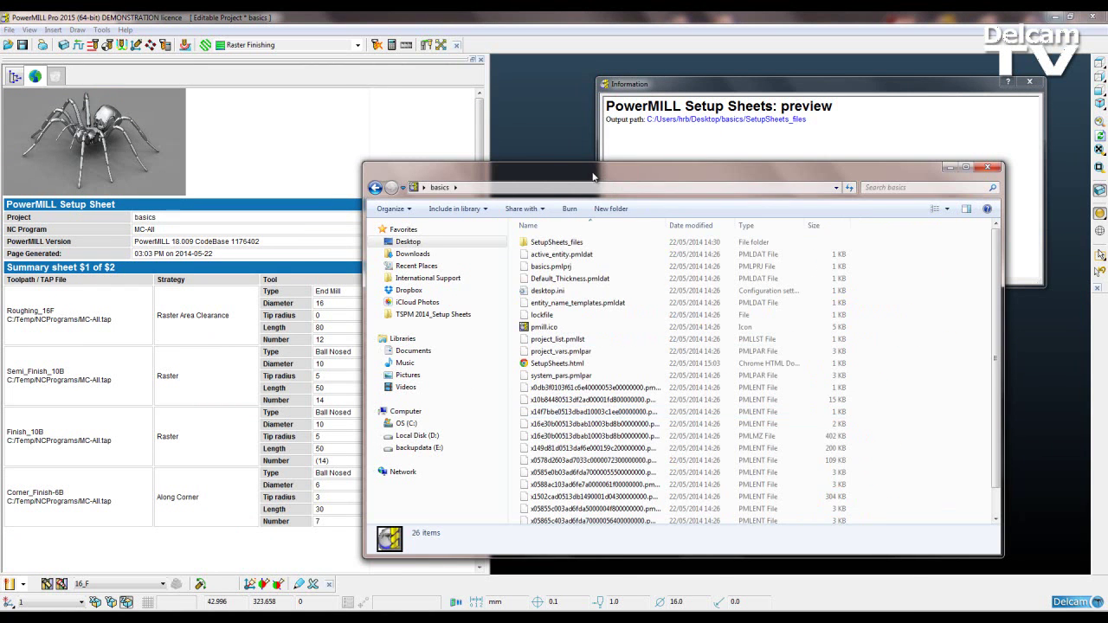
{"action": "left_click_drag", "start_coordinate": [597, 179], "coordinate": [557, 162]}
{"action": "double_click", "coordinate": [538, 199]}
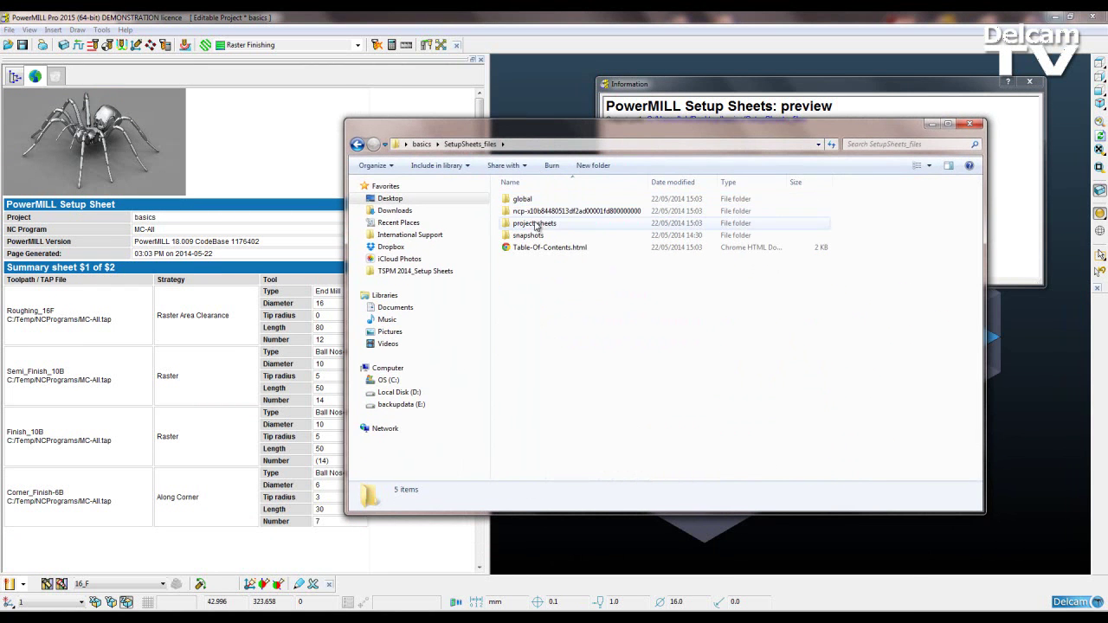
{"action": "double_click", "coordinate": [534, 224]}
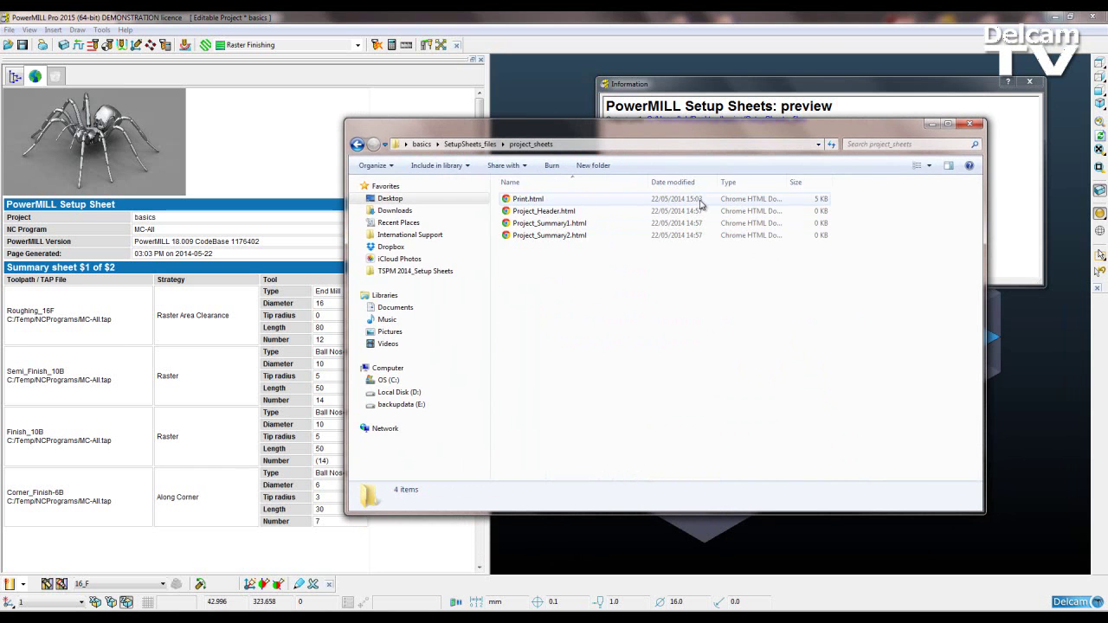
{"action": "double_click", "coordinate": [555, 203]}
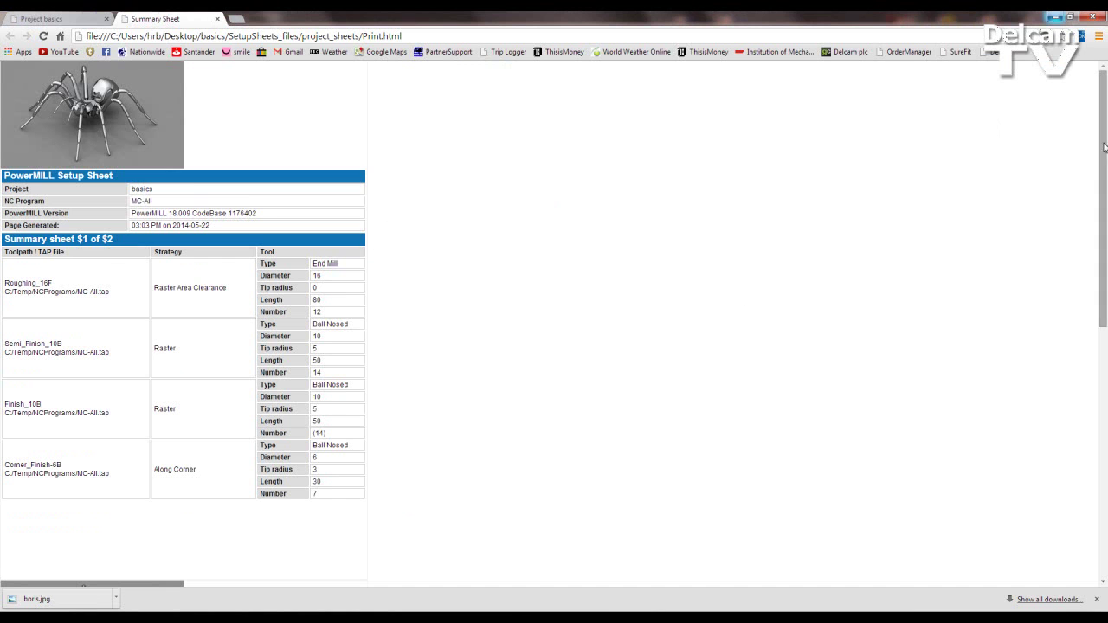
{"action": "left_click_drag", "start_coordinate": [1102, 146], "coordinate": [1101, 97]}
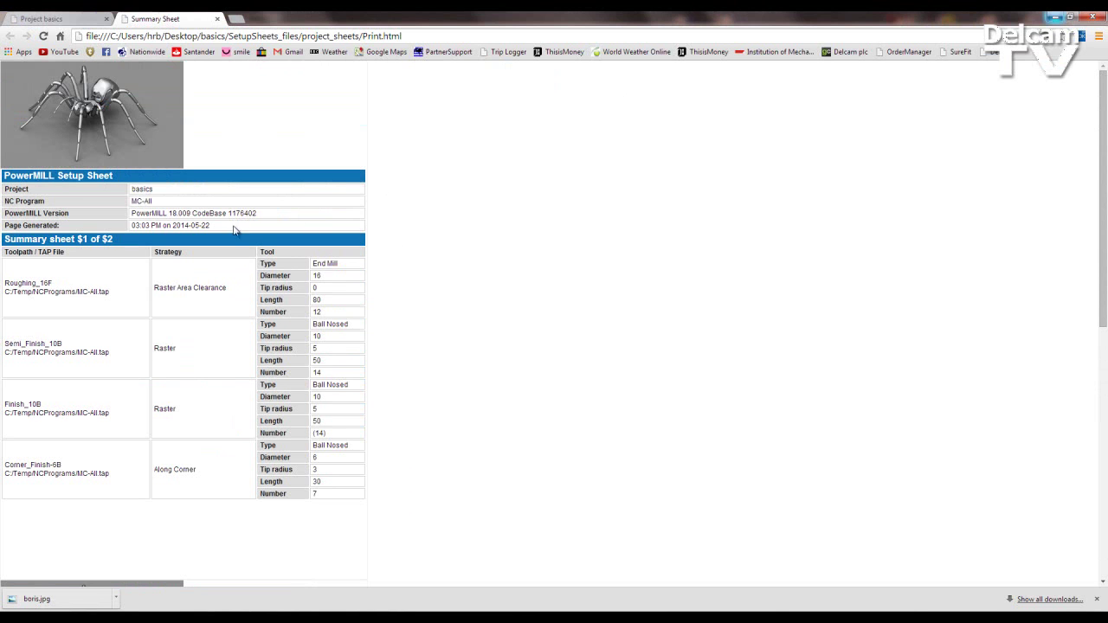
{"action": "left_click_drag", "start_coordinate": [1102, 200], "coordinate": [1103, 381]}
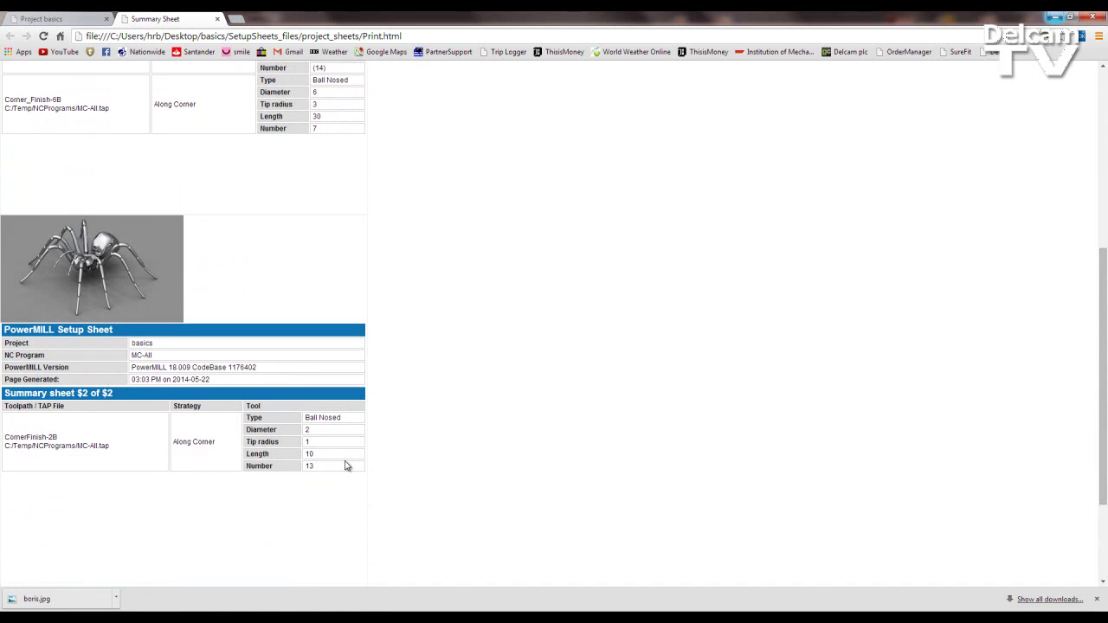
{"action": "left_click_drag", "start_coordinate": [1103, 350], "coordinate": [1103, 171]}
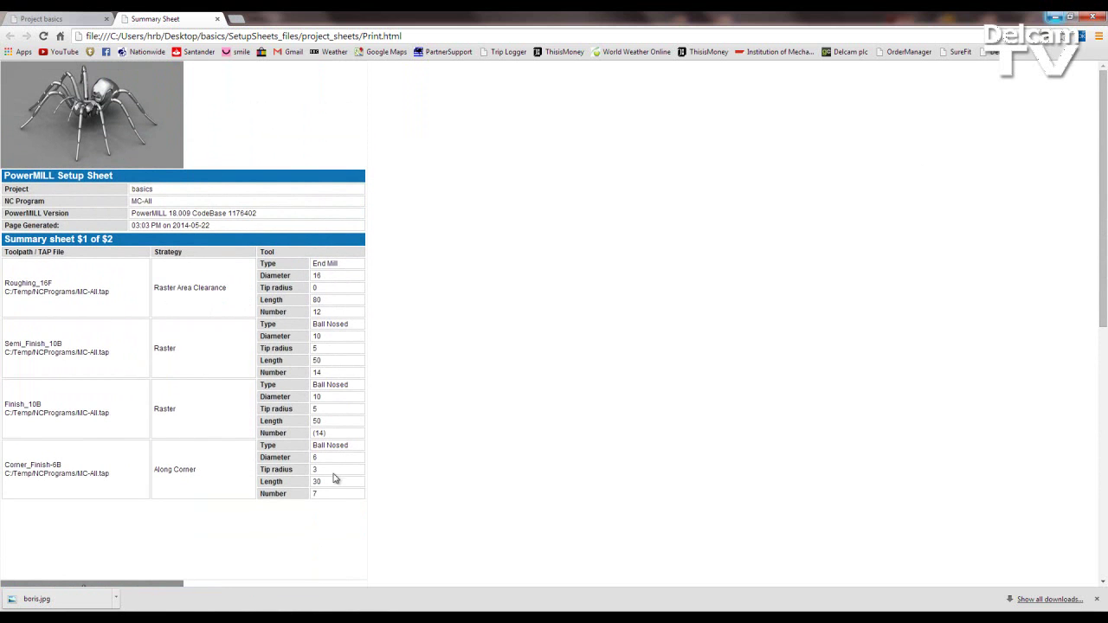
{"action": "left_click_drag", "start_coordinate": [1104, 186], "coordinate": [1105, 157]}
{"action": "mouse_move", "coordinate": [229, 618]}
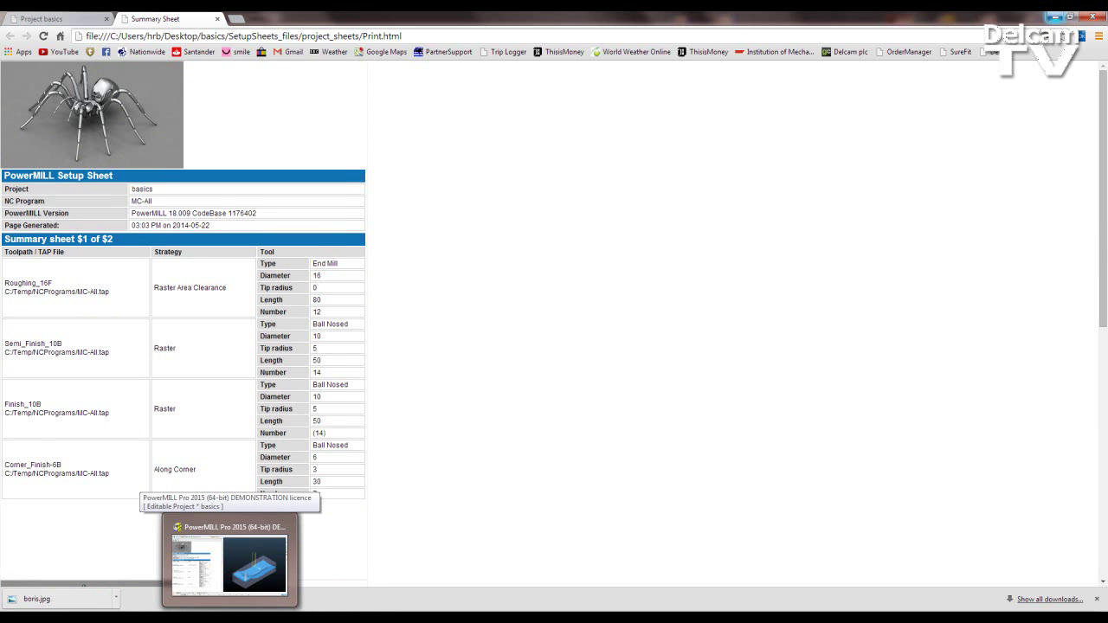
- Set the MC-All summary setup sheet's Pagination Mode to Off in the Options settings
{"action": "left_click", "coordinate": [229, 562]}
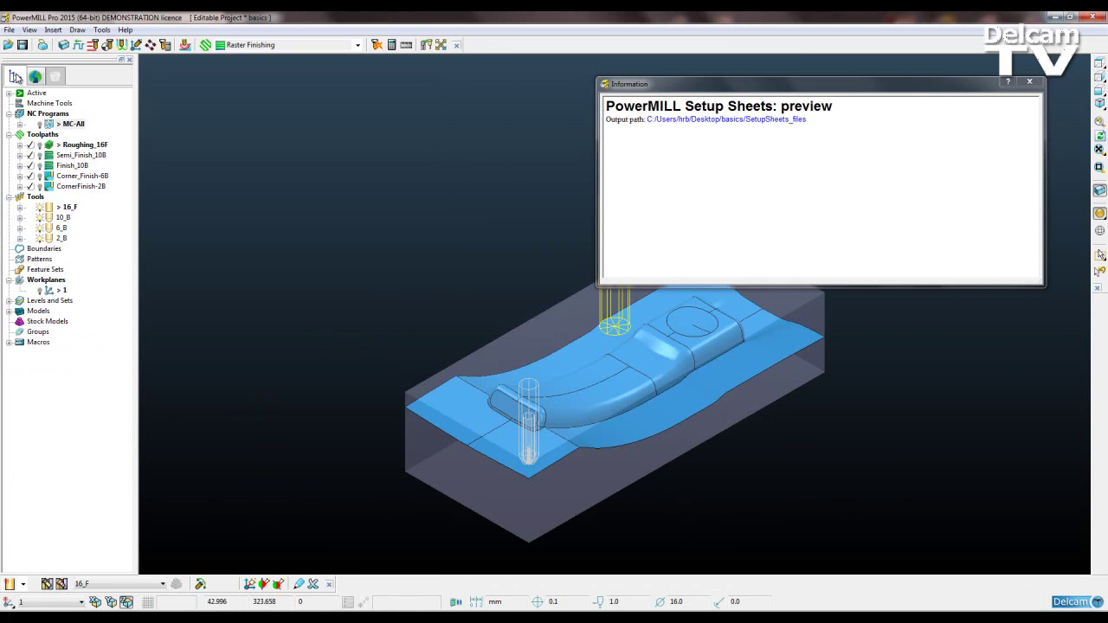
{"action": "right_click", "coordinate": [69, 128]}
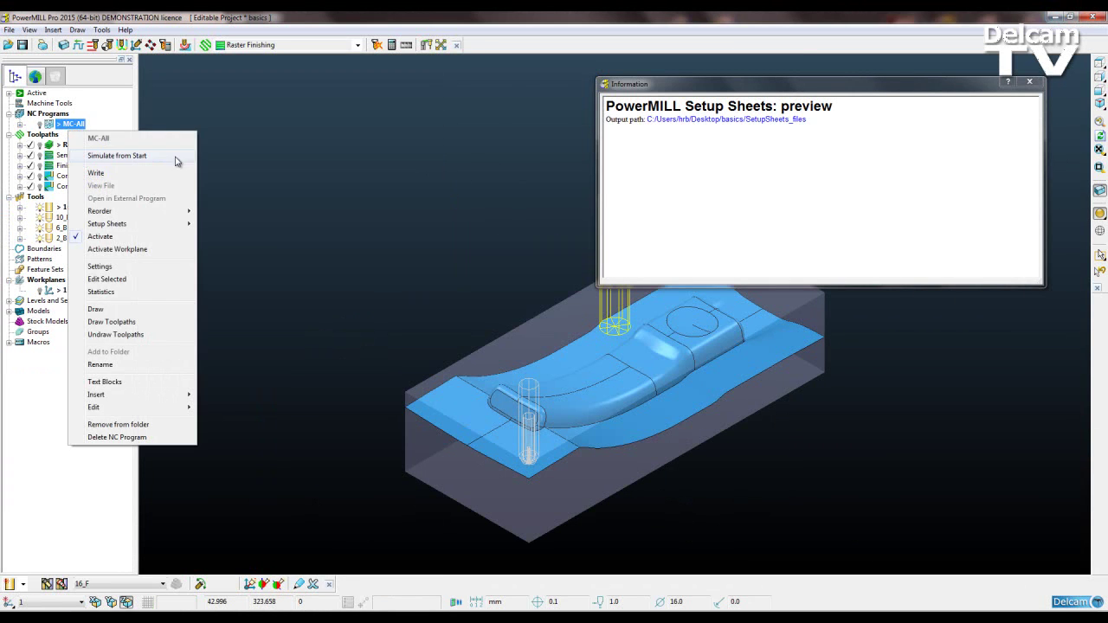
{"action": "mouse_move", "coordinate": [166, 226]}
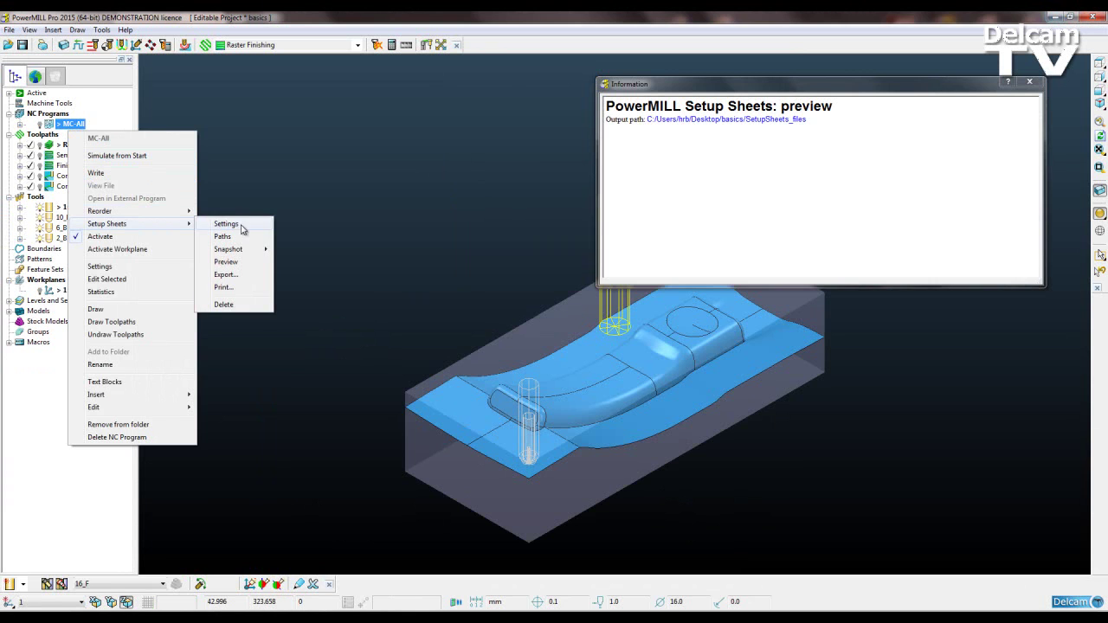
{"action": "left_click", "coordinate": [245, 235]}
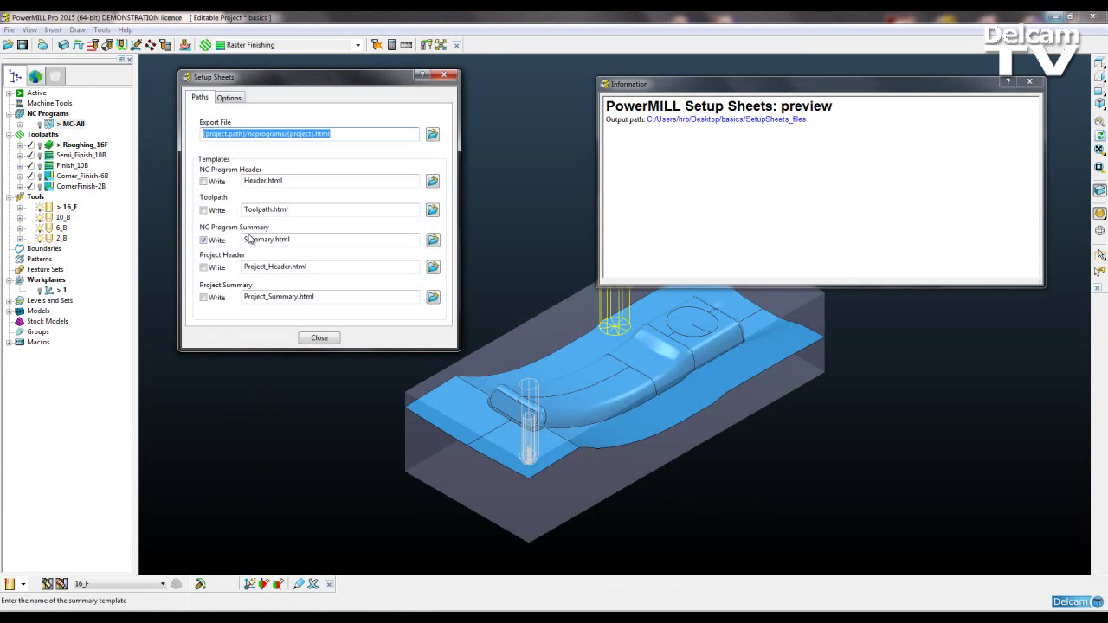
{"action": "left_click", "coordinate": [230, 98]}
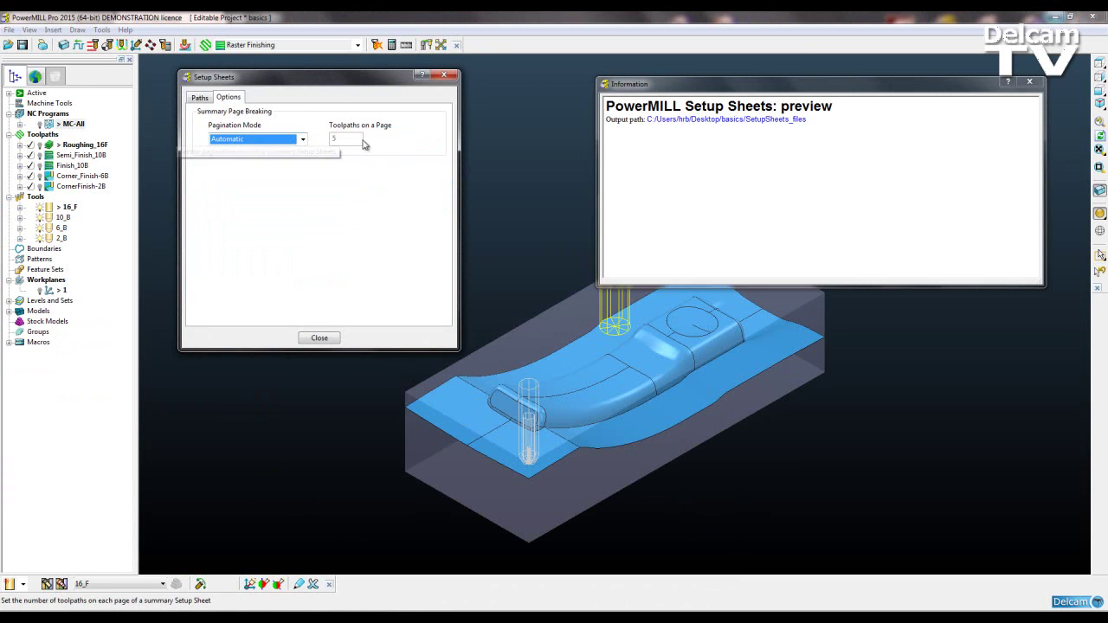
{"action": "left_click", "coordinate": [302, 140]}
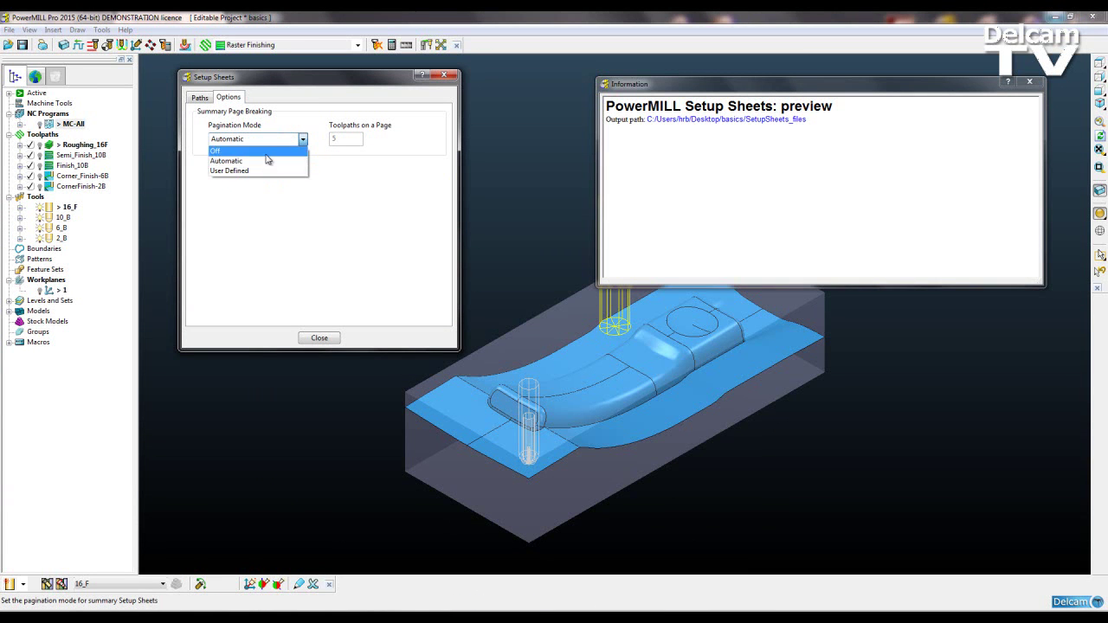
{"action": "left_click", "coordinate": [266, 151]}
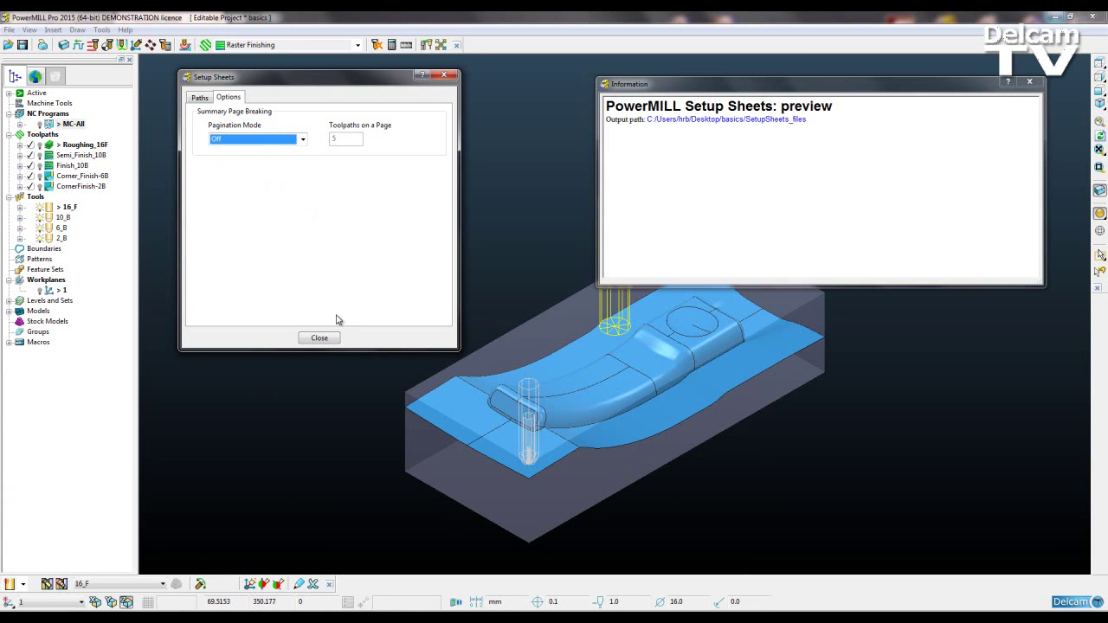
{"action": "left_click", "coordinate": [320, 338]}
- Regenerate the MC-All setup sheet and scroll the preview to the spider logo and five-toolpath table
{"action": "right_click", "coordinate": [74, 126]}
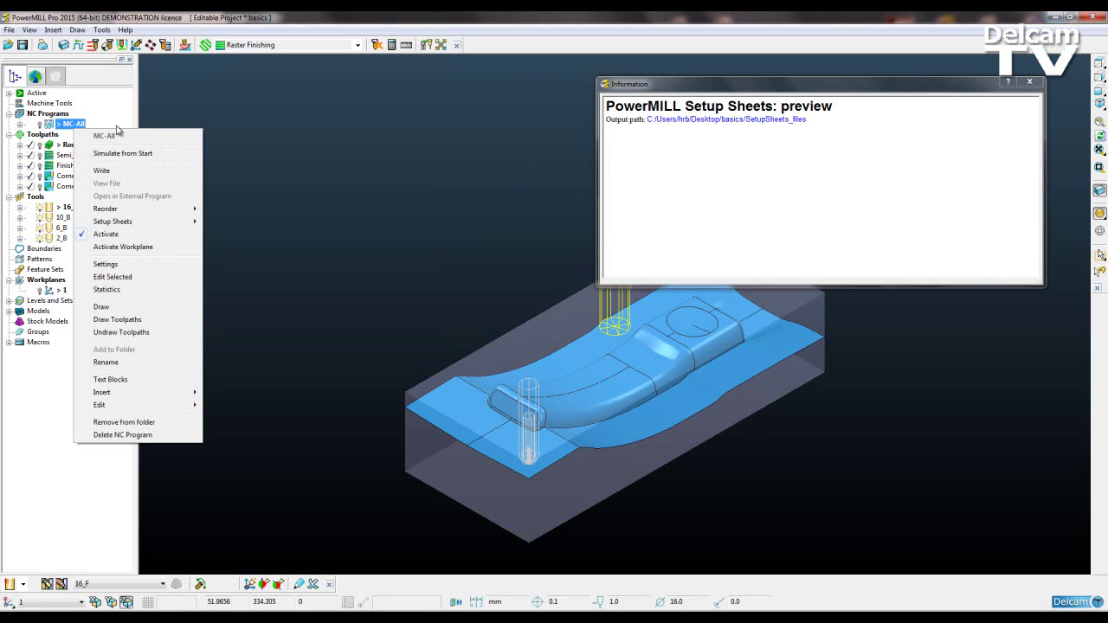
{"action": "mouse_move", "coordinate": [121, 221]}
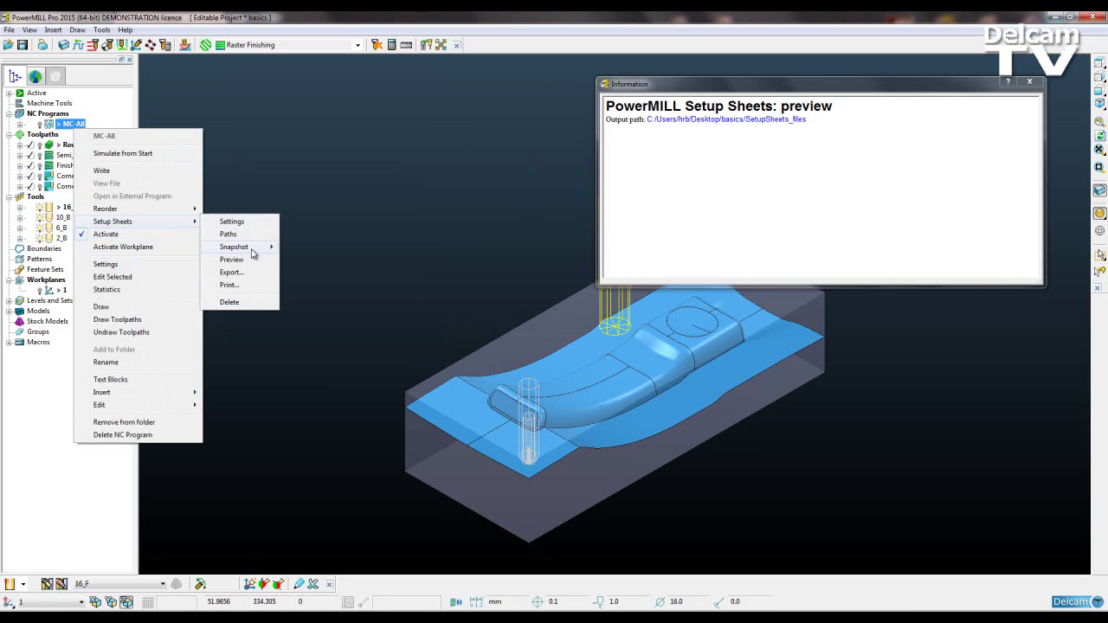
{"action": "left_click", "coordinate": [242, 283]}
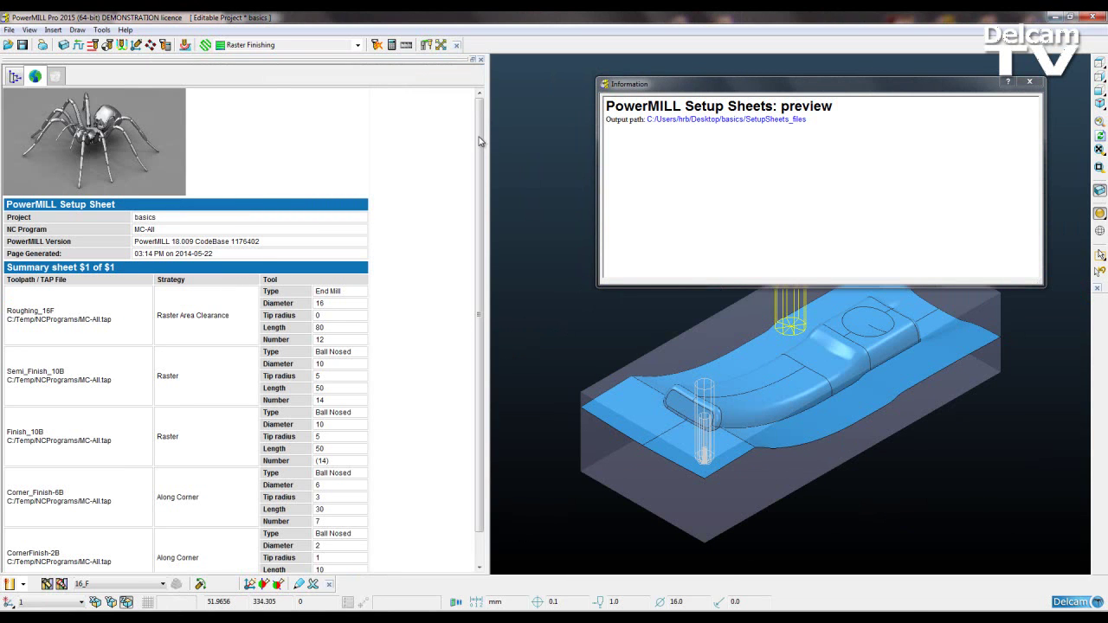
{"action": "left_click", "coordinate": [192, 241]}
{"action": "left_click_drag", "start_coordinate": [475, 192], "coordinate": [481, 214]}
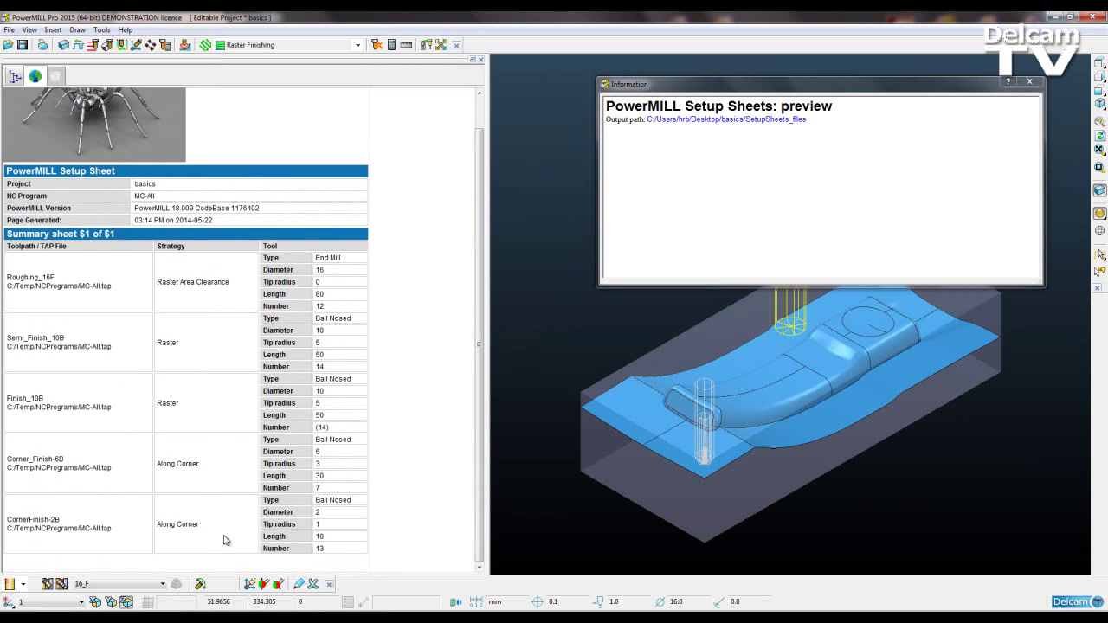
{"action": "left_click_drag", "start_coordinate": [486, 478], "coordinate": [487, 423]}
{"action": "scroll", "coordinate": [485, 423], "scroll_direction": "down", "scroll_amount": 1}
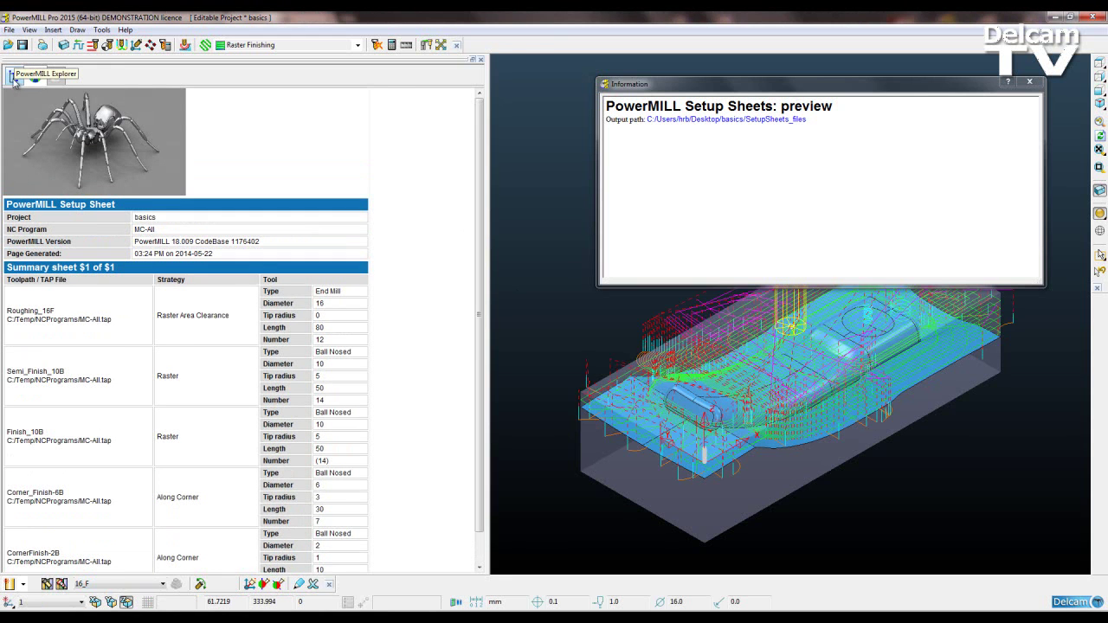
- Copy the Roughing_16F toolpath five times, creating Roughing_16F_1 through Roughing_16F_5
{"action": "left_click", "coordinate": [13, 78]}
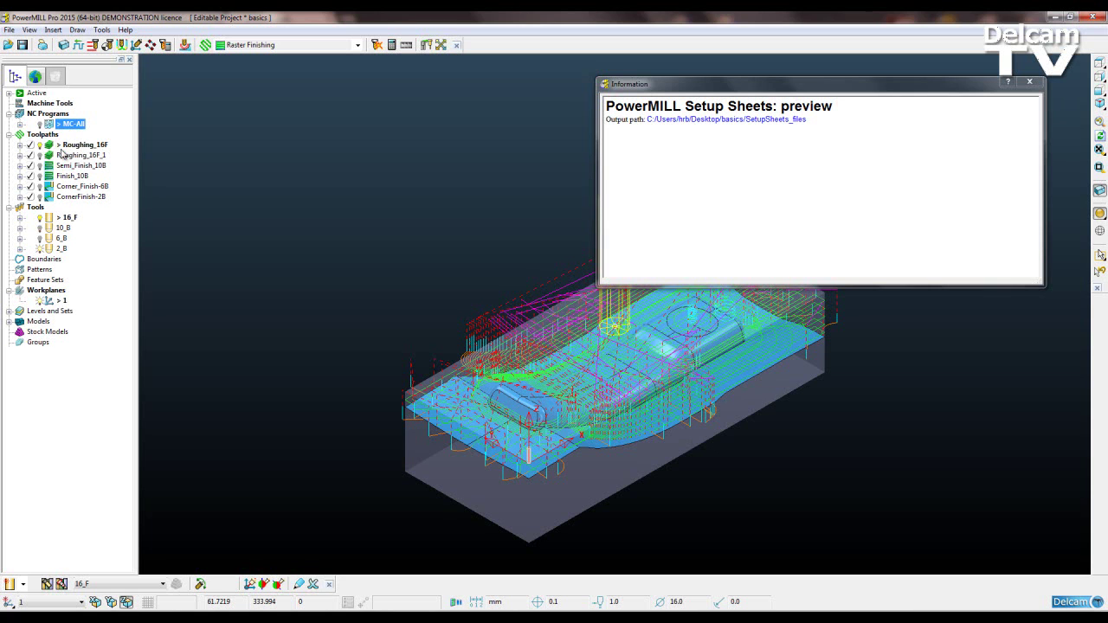
{"action": "left_click_drag", "start_coordinate": [71, 149], "coordinate": [49, 137]}
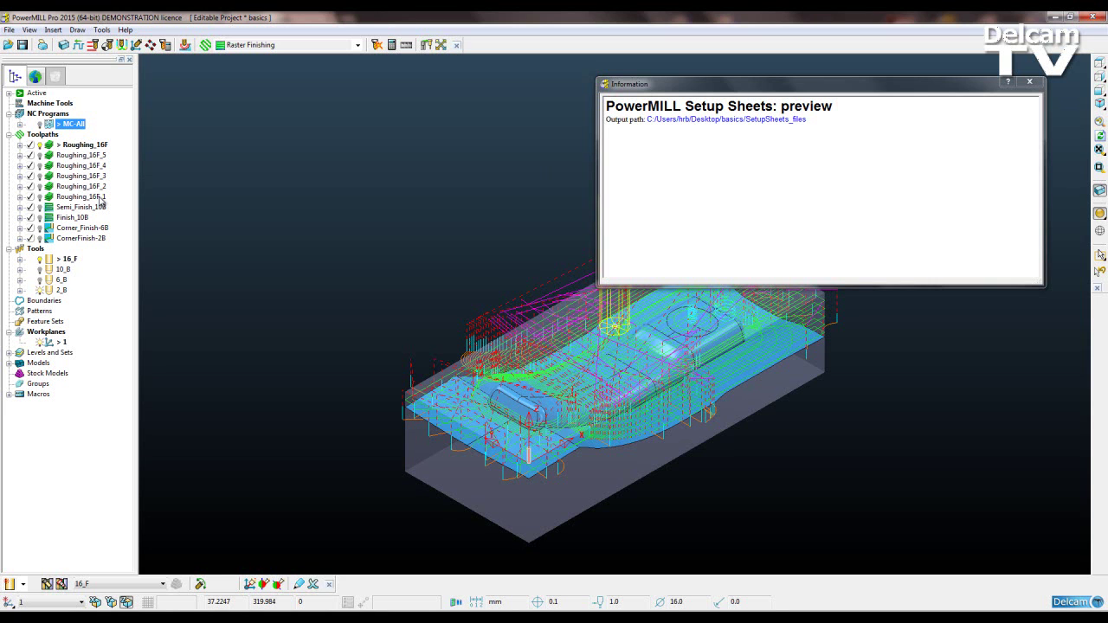
- Regenerate the MC-All setup sheet and scroll the preview showing the five Roughing_16F copies
{"action": "right_click", "coordinate": [60, 128]}
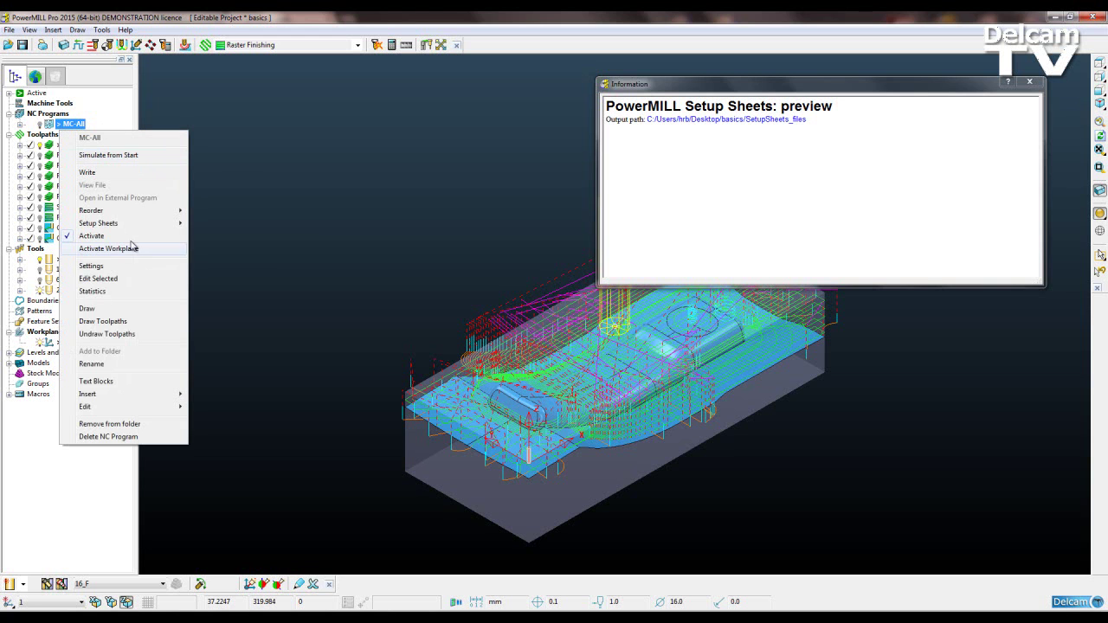
{"action": "mouse_move", "coordinate": [127, 226]}
{"action": "left_click", "coordinate": [209, 286]}
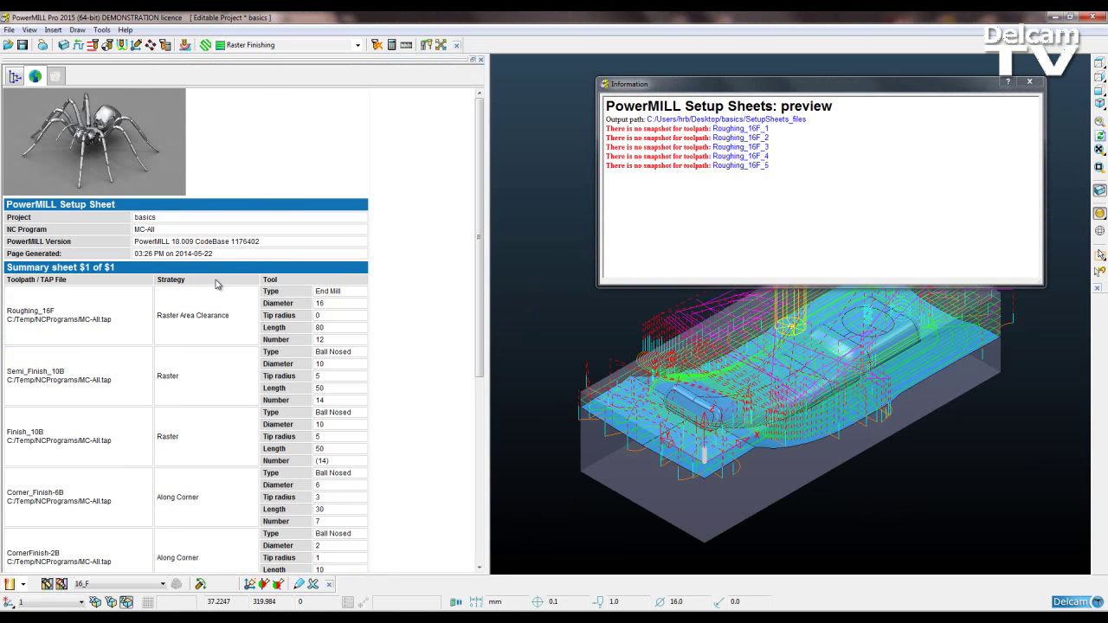
{"action": "left_click", "coordinate": [193, 241]}
{"action": "left_click_drag", "start_coordinate": [482, 188], "coordinate": [483, 371]}
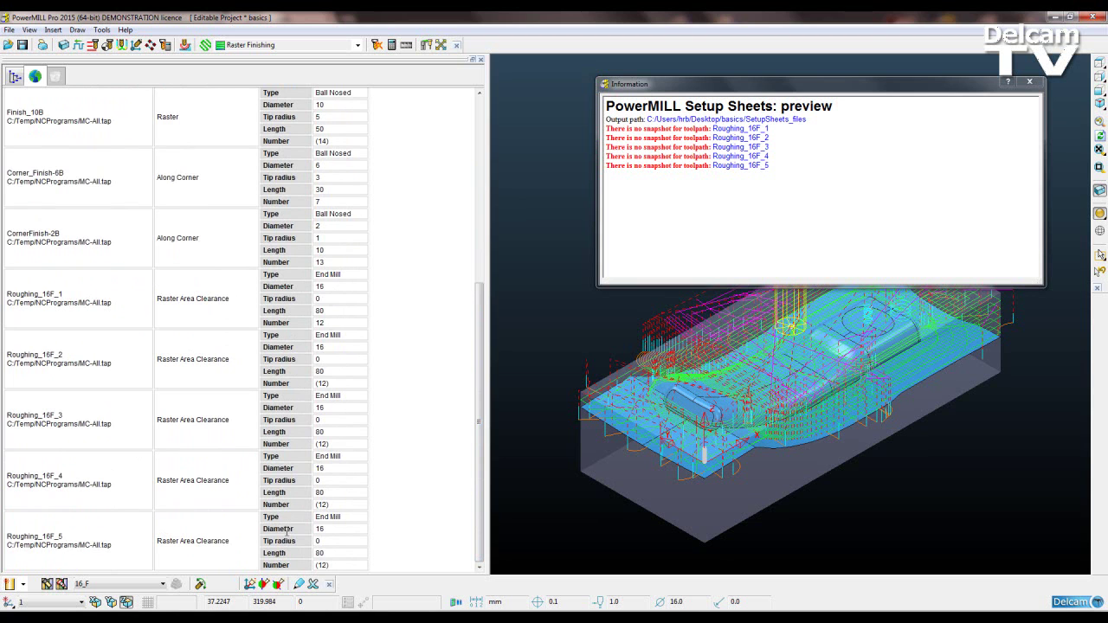
{"action": "left_click_drag", "start_coordinate": [480, 534], "coordinate": [473, 308]}
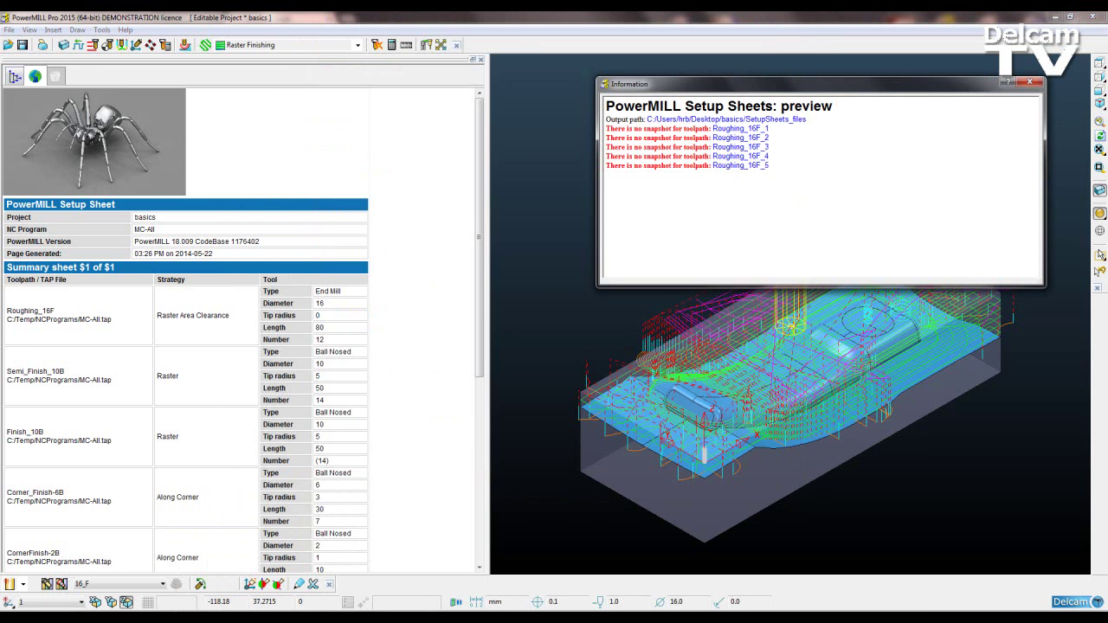
- Open the Summary.html template in Notepad++ from the custom setup-sheets folder
{"action": "left_click", "coordinate": [208, 556]}
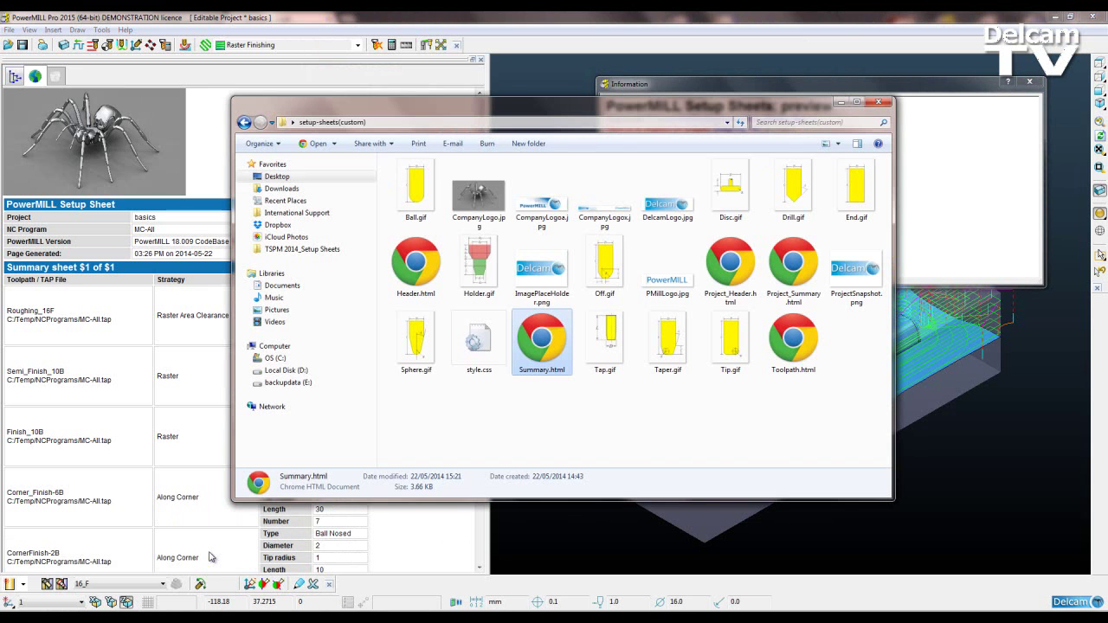
{"action": "right_click", "coordinate": [543, 342]}
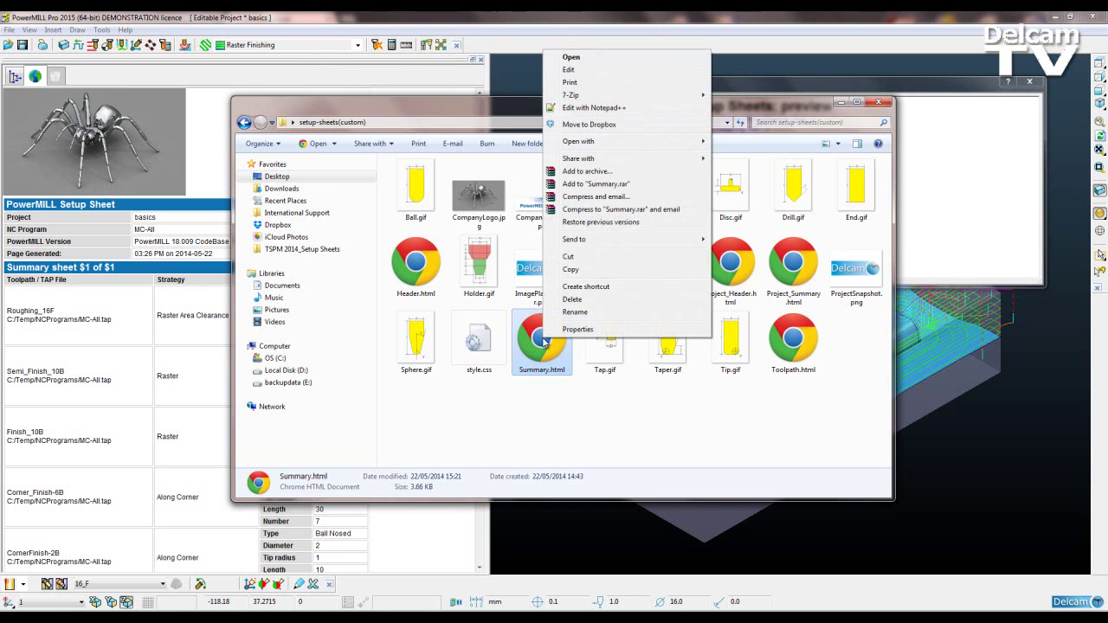
{"action": "left_click", "coordinate": [612, 109]}
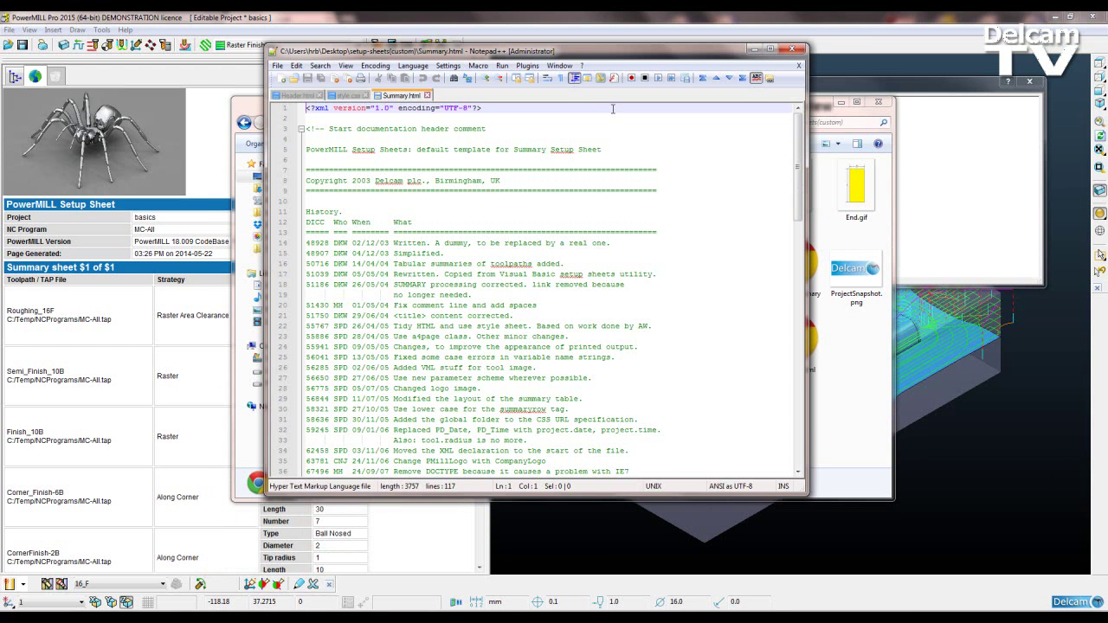
{"action": "left_click_drag", "start_coordinate": [797, 140], "coordinate": [796, 378]}
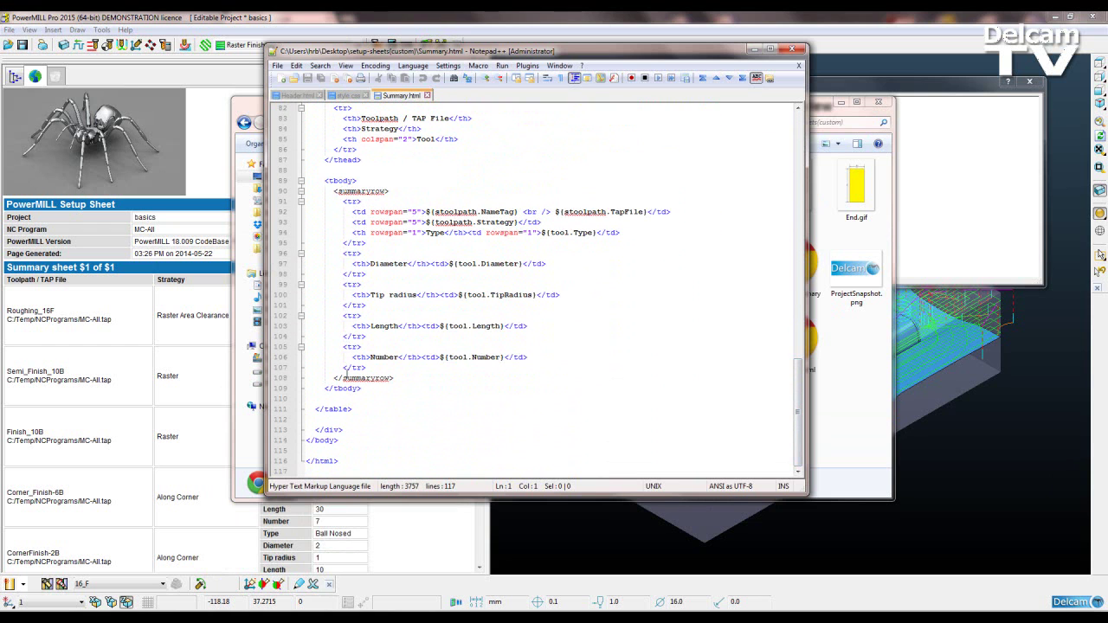
- Rename the opening and closing summaryrow tags to toolrow
{"action": "left_click_drag", "start_coordinate": [372, 190], "coordinate": [341, 191]}
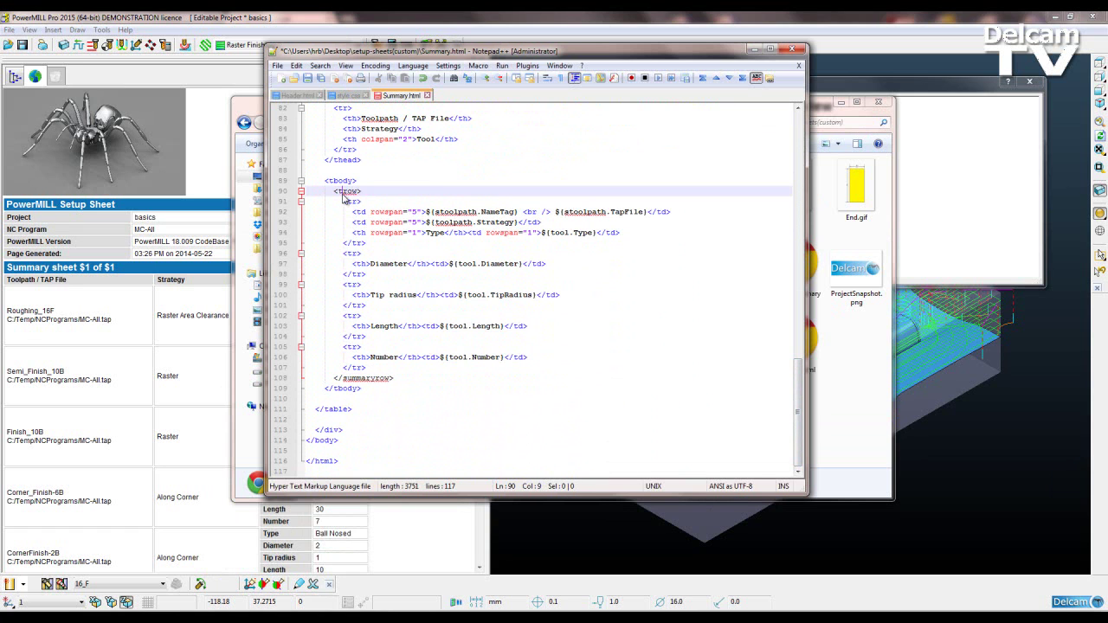
{"action": "type", "text": "tool"}
{"action": "left_click_drag", "start_coordinate": [378, 378], "coordinate": [344, 379]}
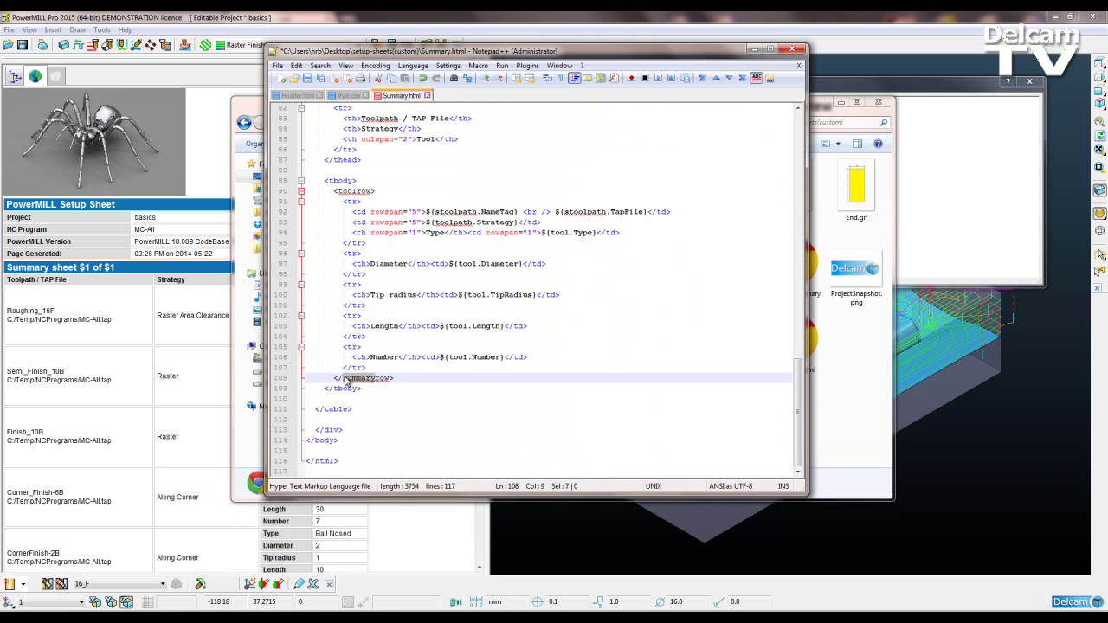
{"action": "type", "text": "tool"}
{"action": "type", "text": "l"}
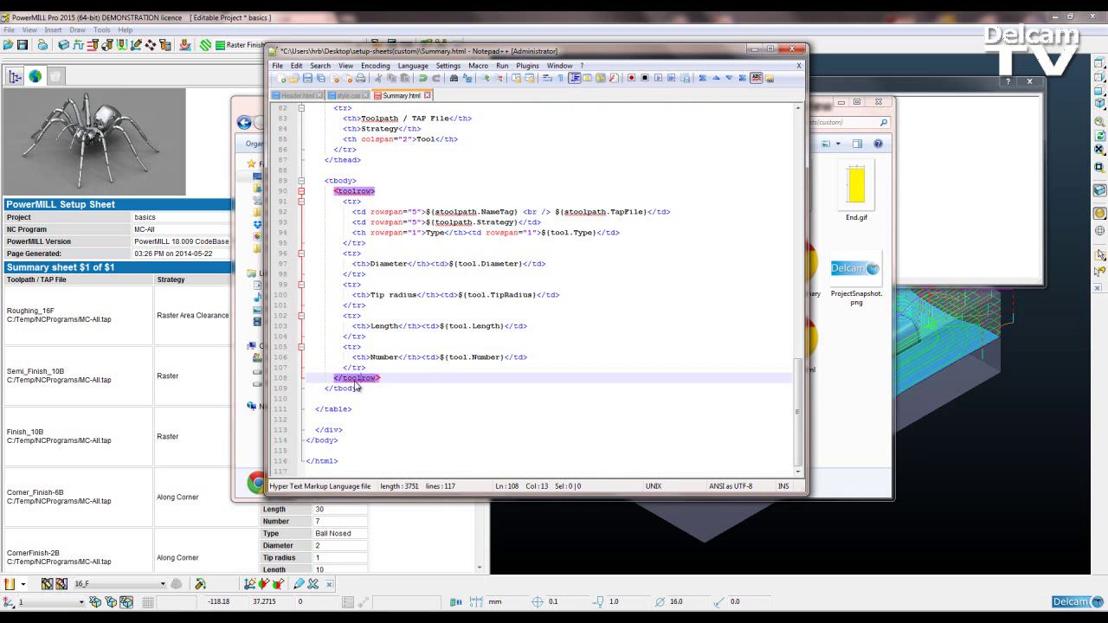
{"action": "key", "text": "Down"}
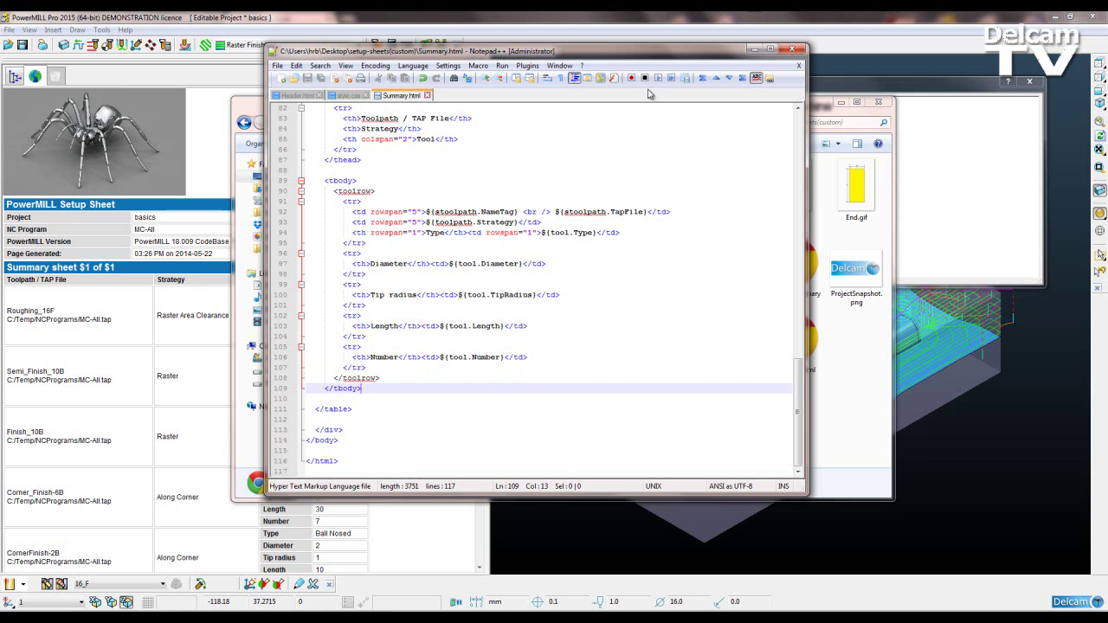
- Return to PowerMILL and regenerate the MC-All setup sheet, now listing each of the four tools once
{"action": "left_click", "coordinate": [751, 49]}
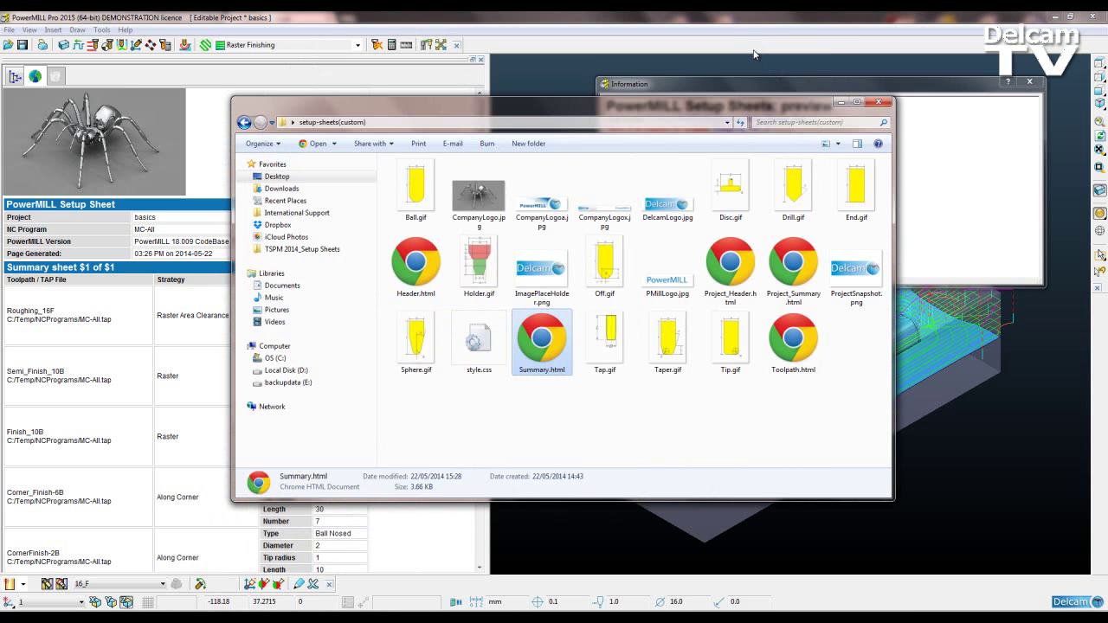
{"action": "left_click", "coordinate": [840, 102]}
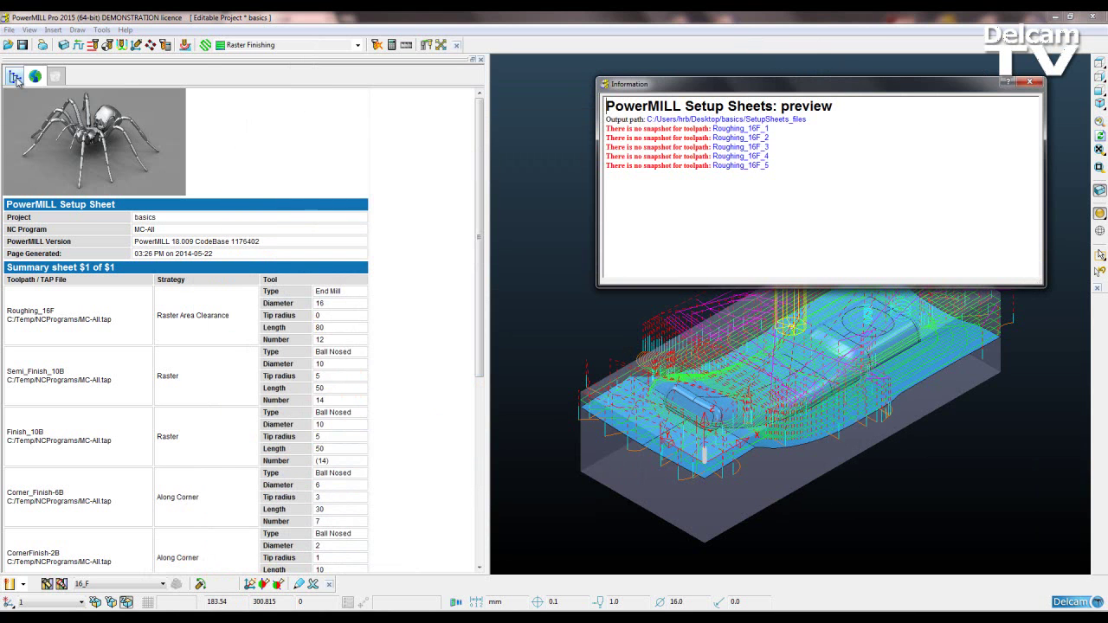
{"action": "mouse_move", "coordinate": [480, 185]}
{"action": "left_mouse_down"}
{"action": "mouse_move", "coordinate": [480, 318]}
{"action": "mouse_move", "coordinate": [480, 185]}
{"action": "left_mouse_up"}
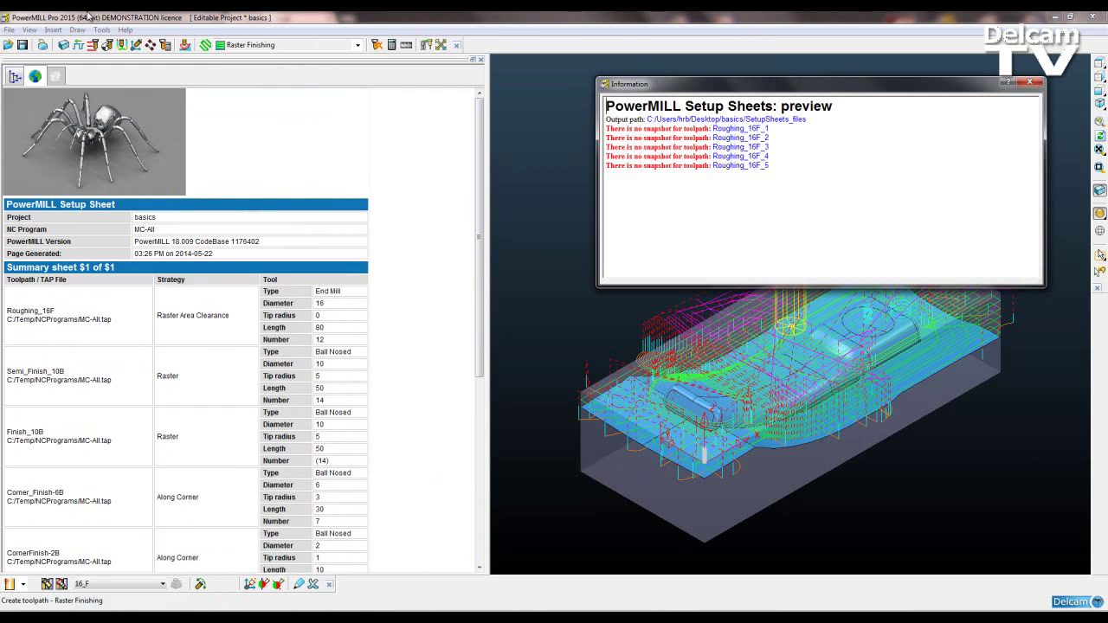
{"action": "left_click", "coordinate": [15, 76]}
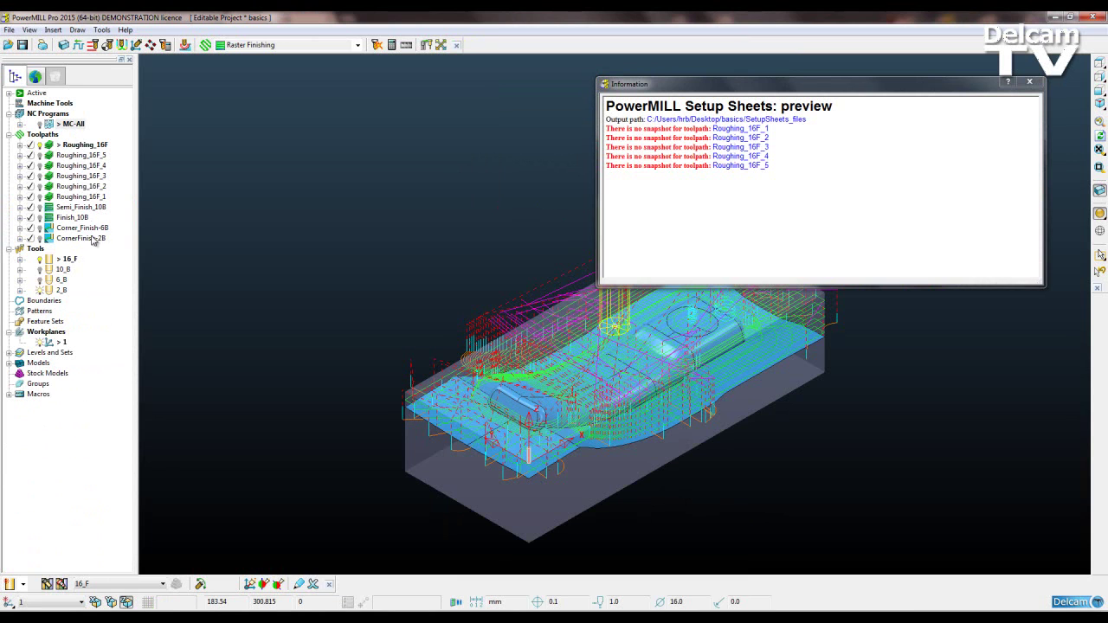
{"action": "left_click", "coordinate": [74, 126]}
{"action": "right_click", "coordinate": [73, 127]}
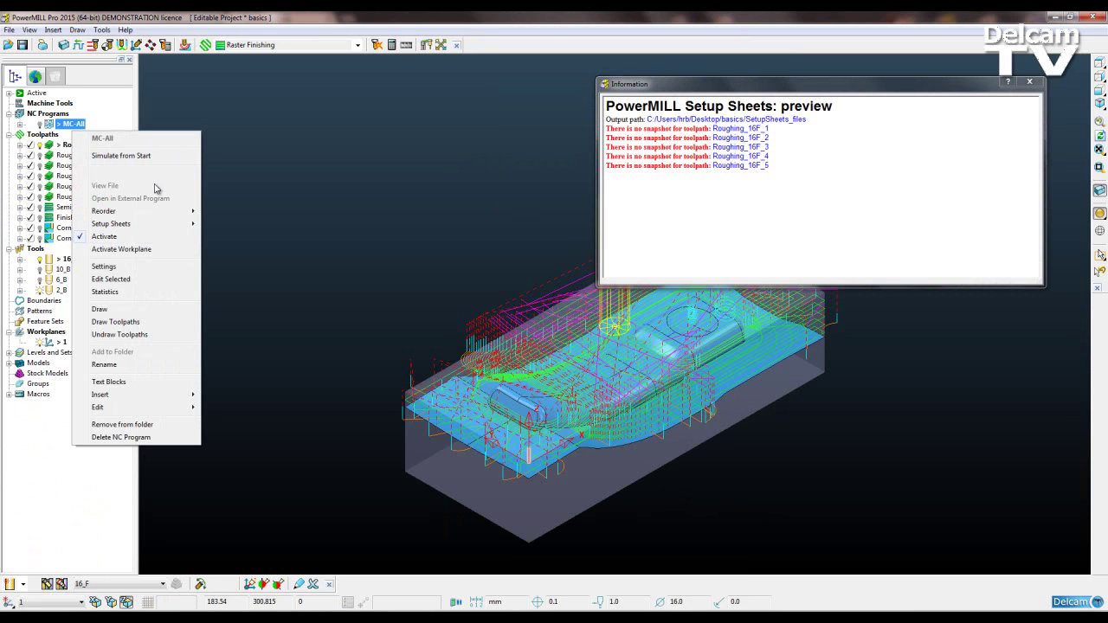
{"action": "mouse_move", "coordinate": [134, 223]}
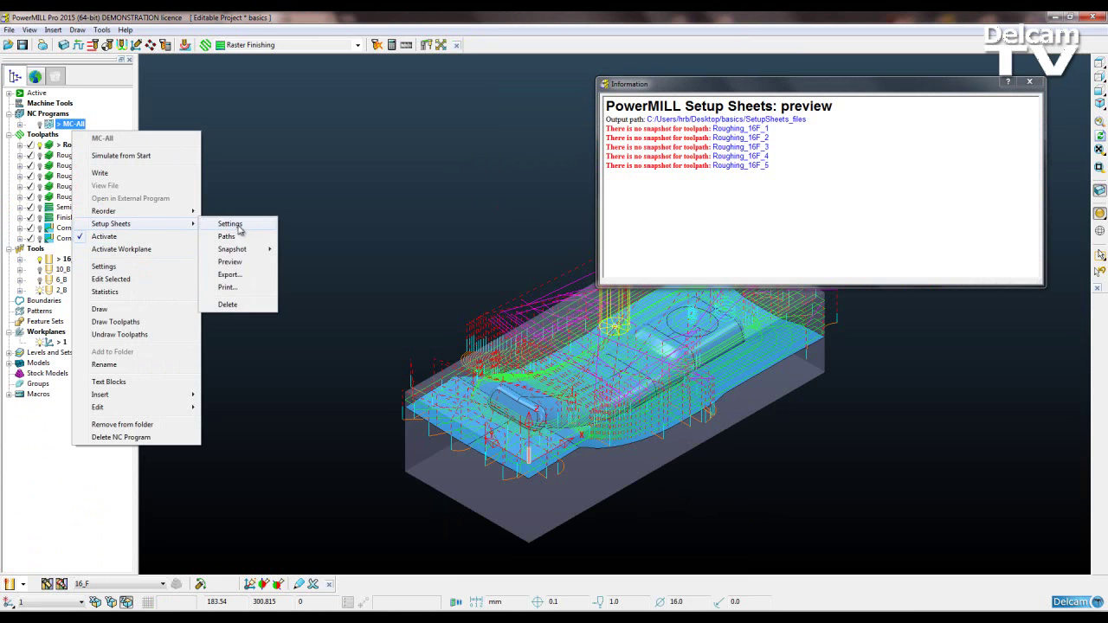
{"action": "left_click", "coordinate": [233, 286]}
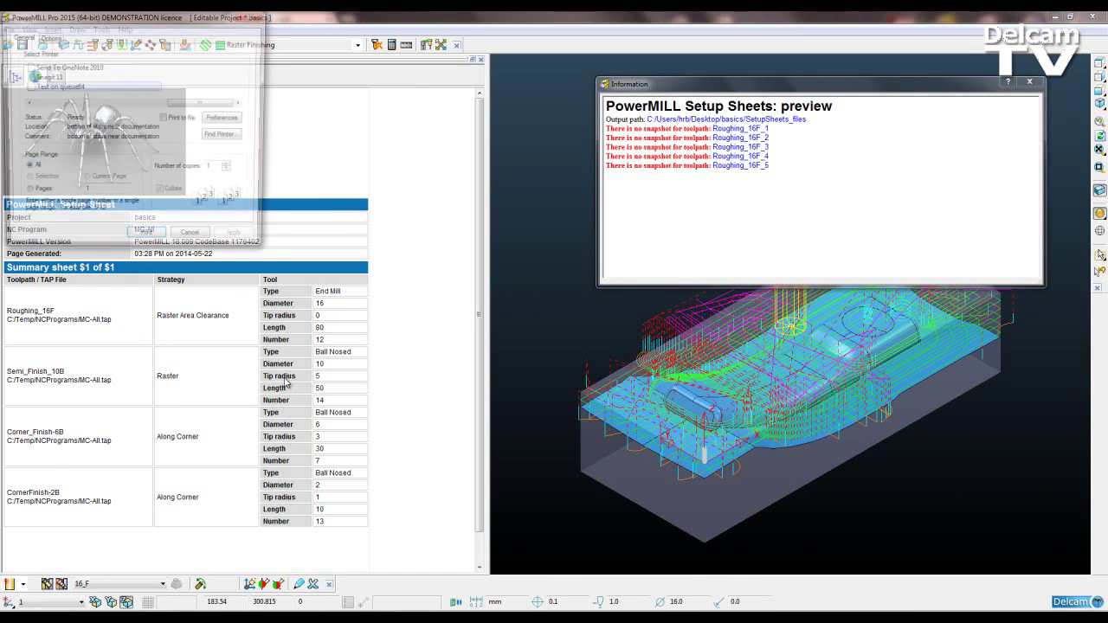
{"action": "left_click", "coordinate": [193, 242]}
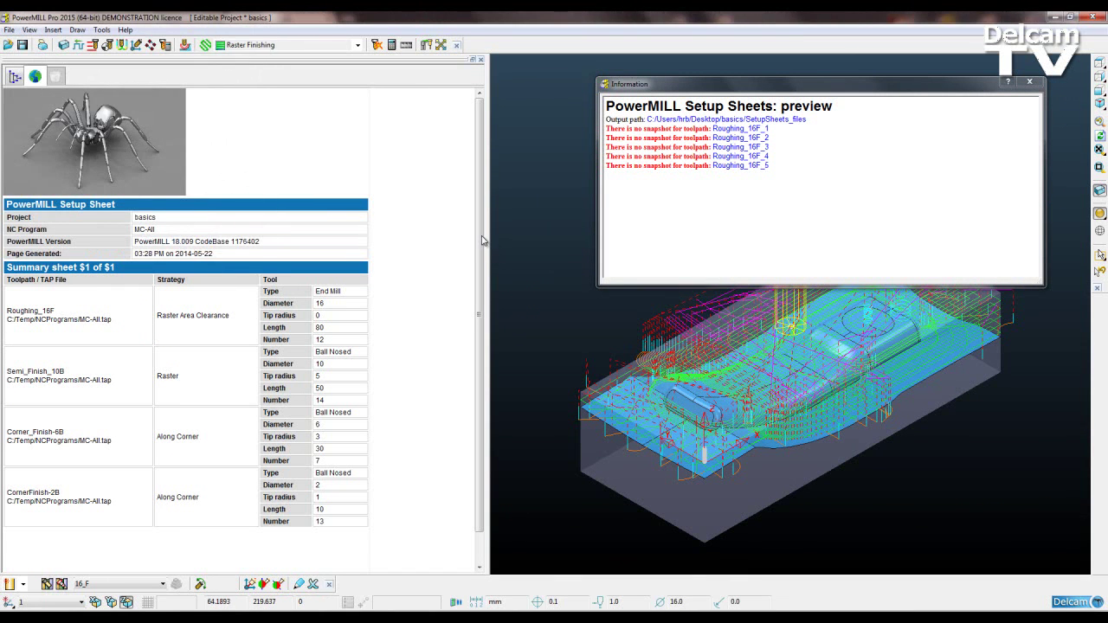
{"action": "left_click_drag", "start_coordinate": [483, 241], "coordinate": [481, 275]}
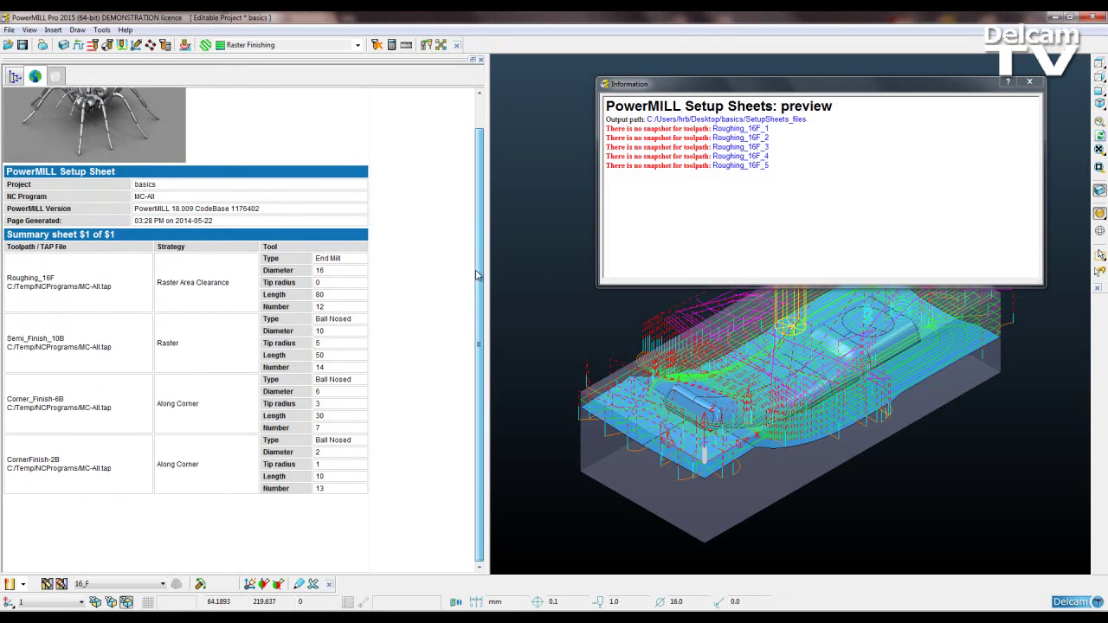